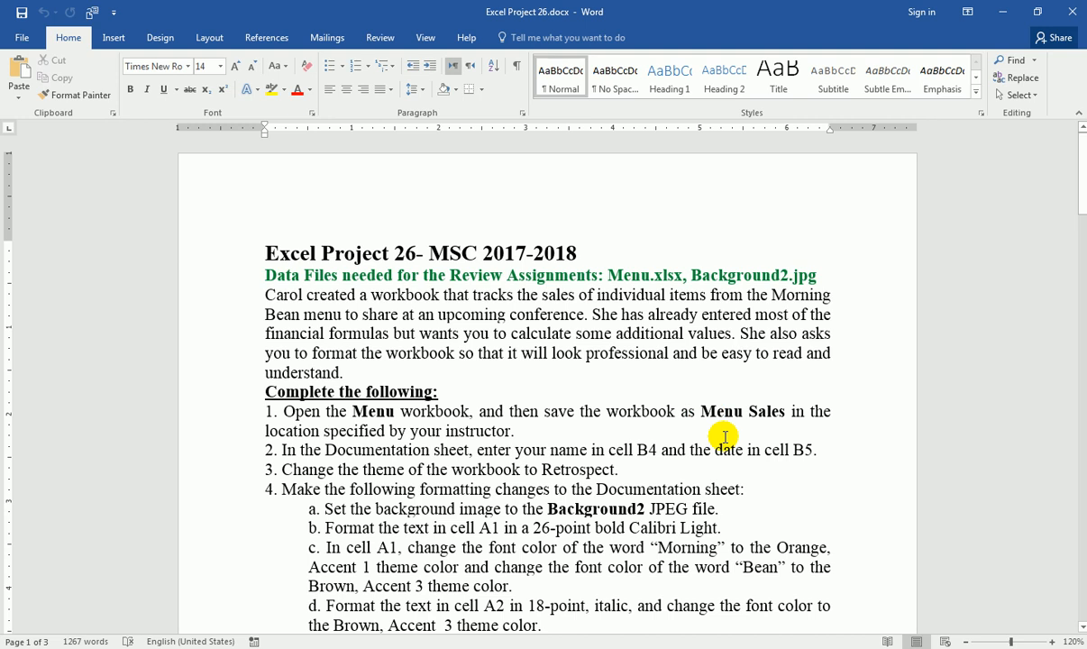
Copy the name Menu Sales from instruction 1 in the Word document, switch to Excel and start saving the Menu workbook as a new file
{"action": "key", "text": "ctrl+shift+Right"}
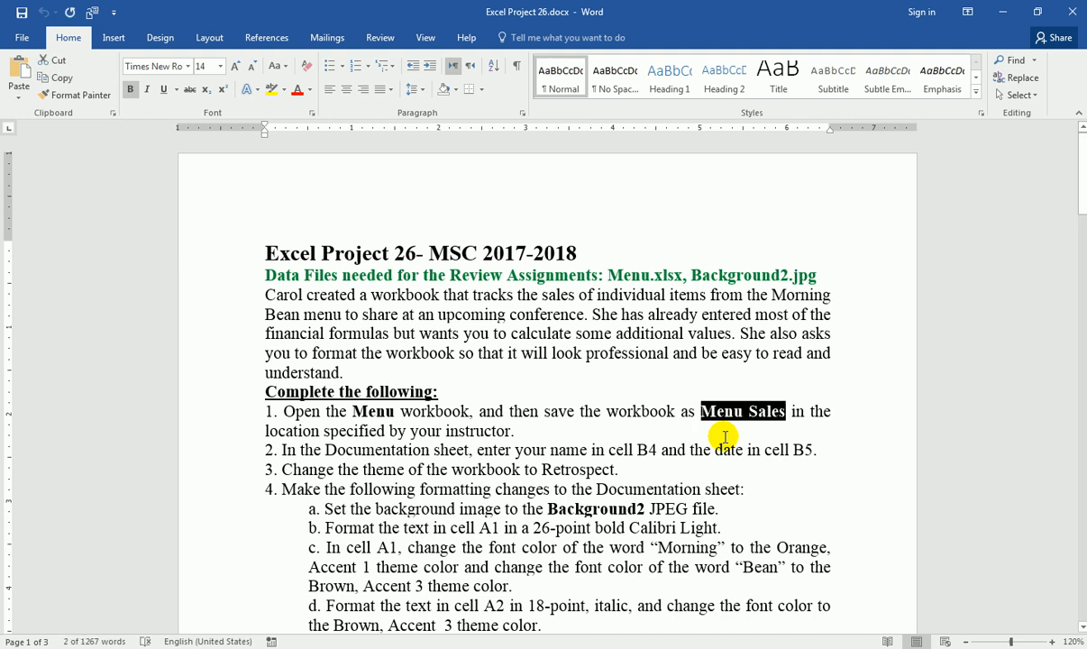
{"action": "key", "text": "alt+Tab"}
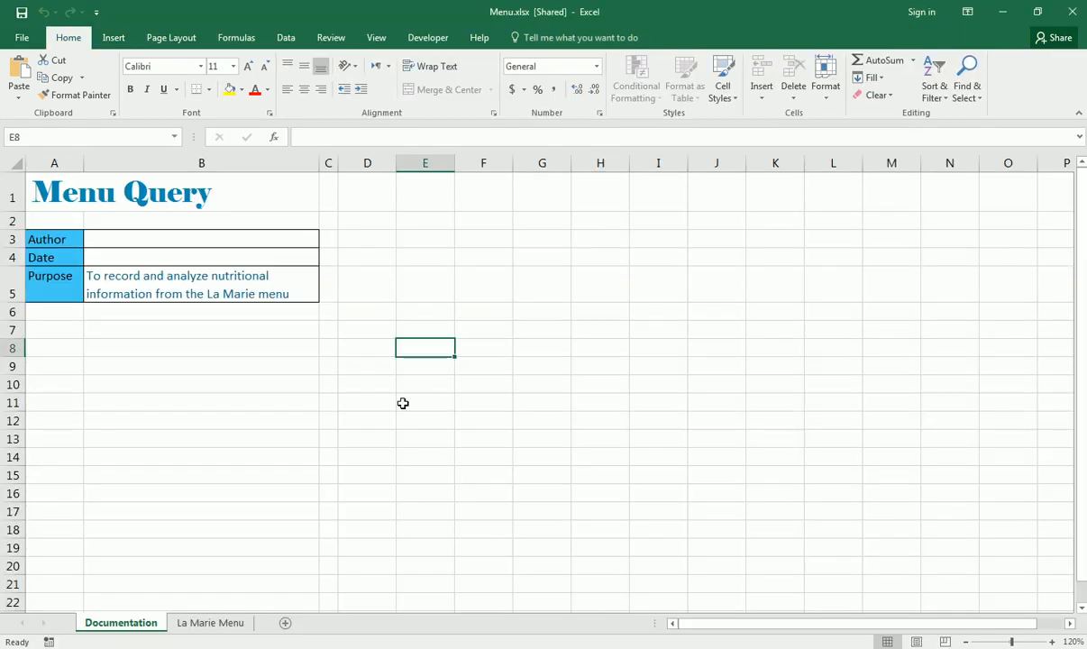
{"action": "left_click", "coordinate": [16, 42]}
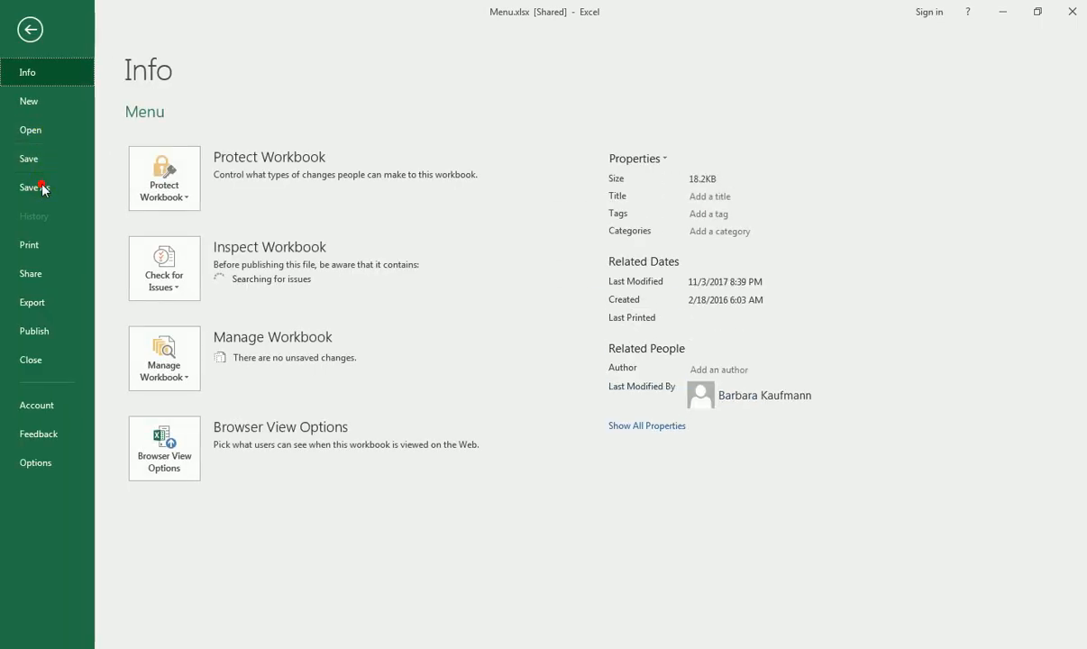
{"action": "left_click", "coordinate": [42, 188]}
{"action": "left_click", "coordinate": [166, 240]}
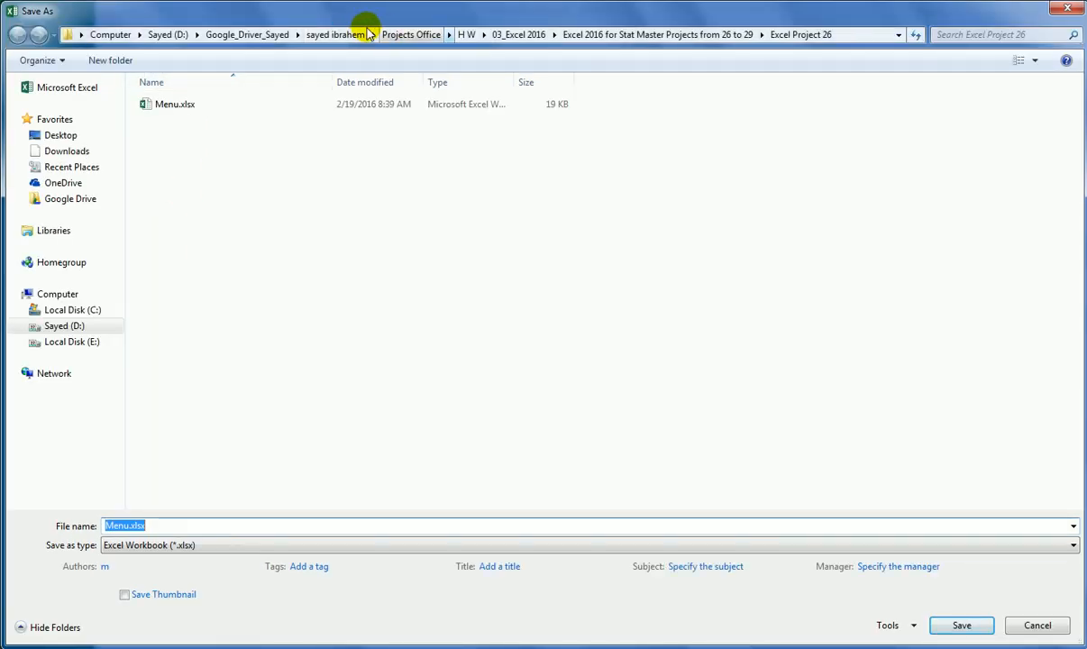
Set the save location to the Excel 2016 Project 26 folder inside the Sol folder's Excel 2016 Project 26-29 folder
{"action": "left_click", "coordinate": [415, 35]}
{"action": "double_click", "coordinate": [194, 151]}
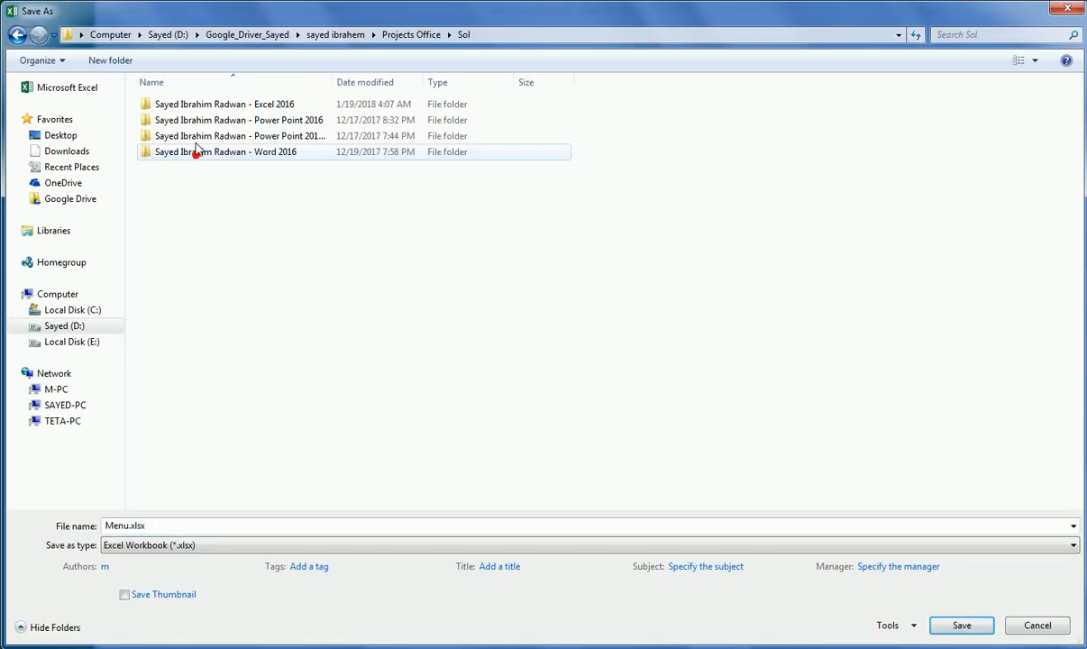
{"action": "double_click", "coordinate": [257, 105]}
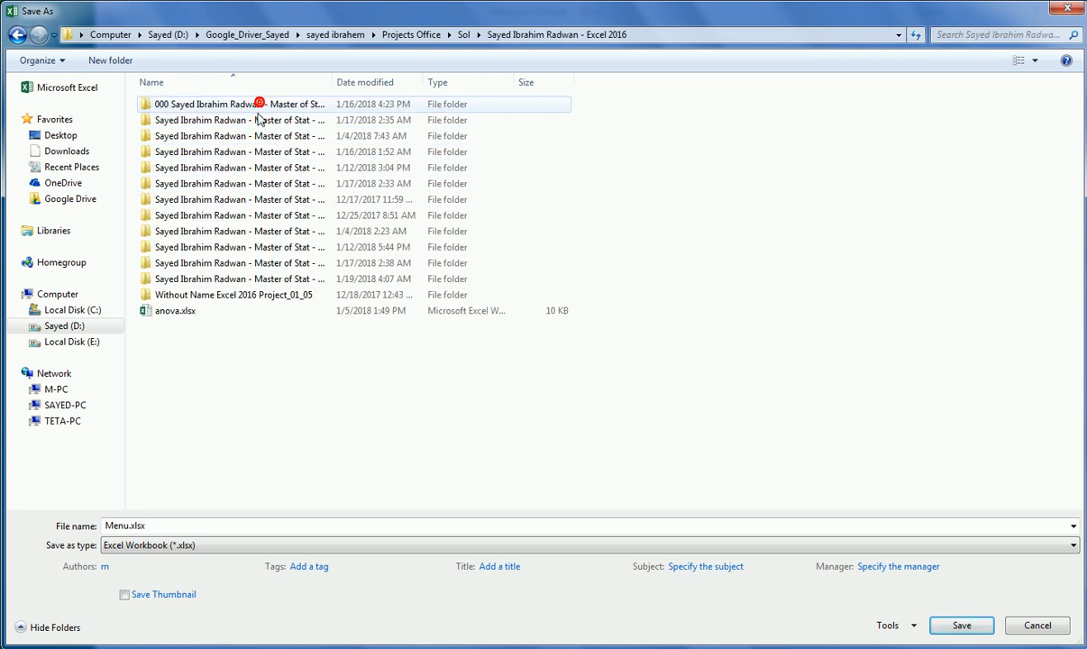
{"action": "left_click", "coordinate": [316, 279]}
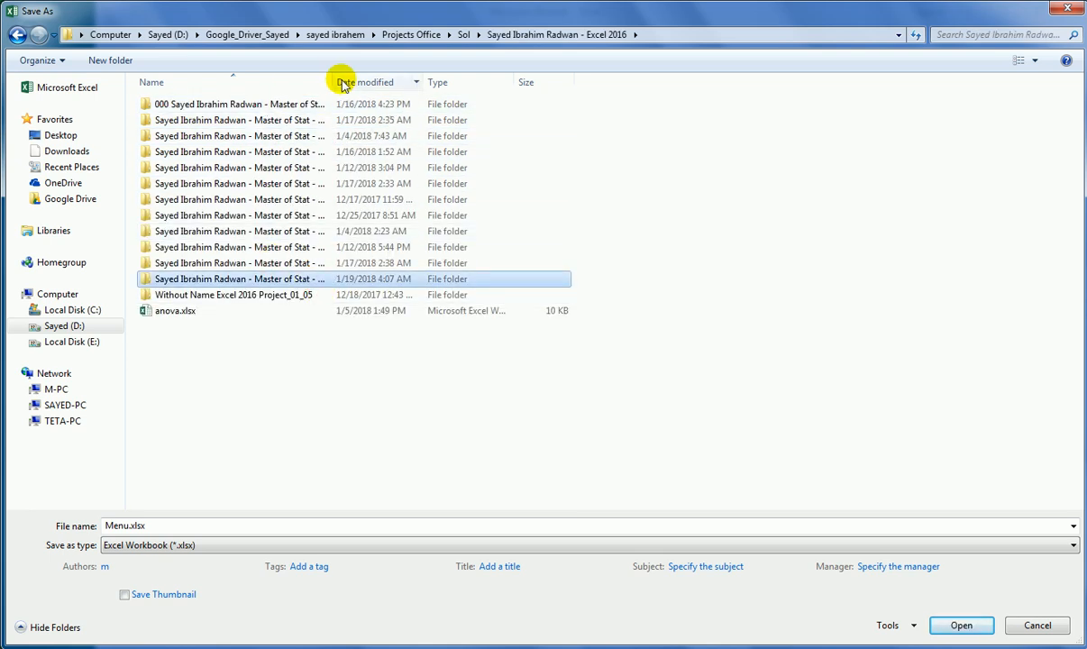
{"action": "left_click_drag", "start_coordinate": [332, 78], "coordinate": [568, 78]}
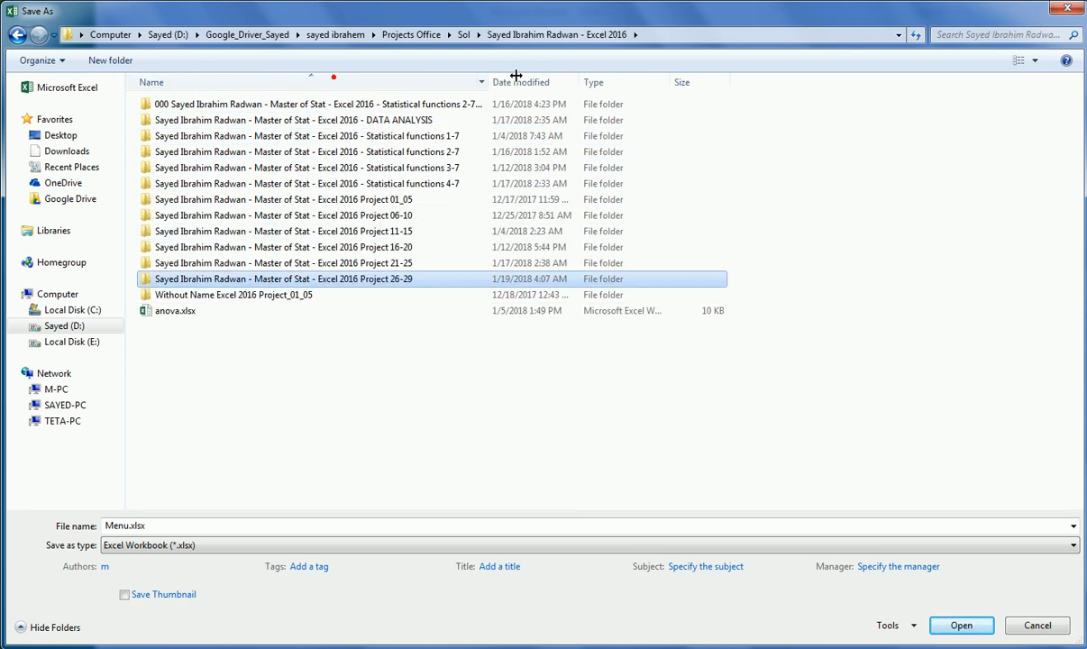
{"action": "double_click", "coordinate": [370, 281]}
{"action": "double_click", "coordinate": [191, 105]}
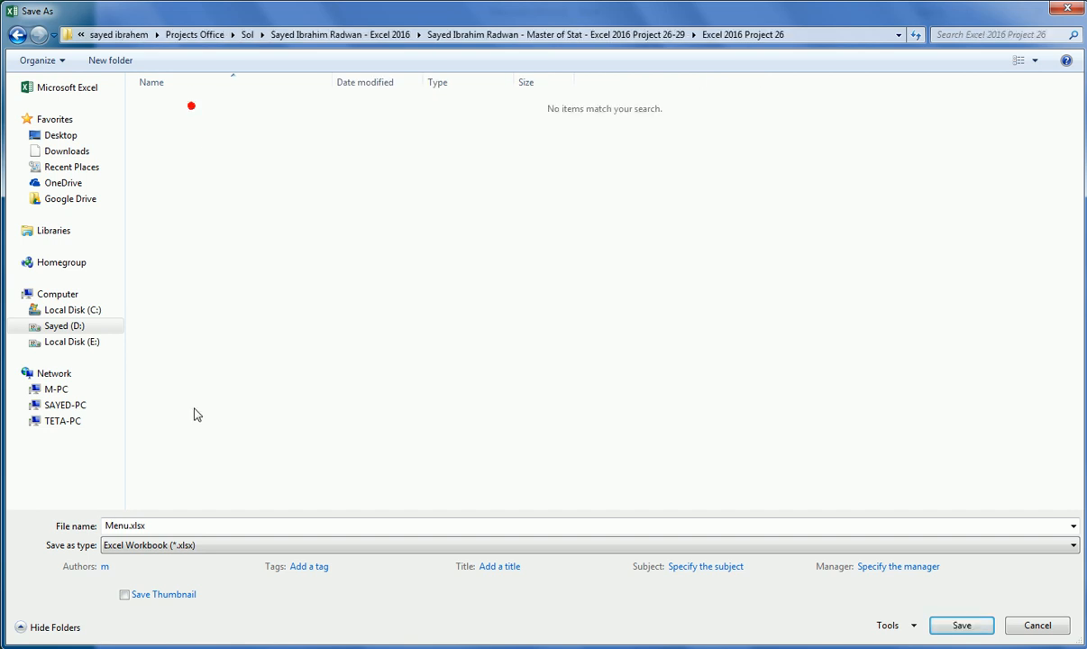
Replace the file name with the copied text Menu Sales and save the file as an Excel Workbook
{"action": "double_click", "coordinate": [170, 524]}
{"action": "right_click", "coordinate": [166, 525]}
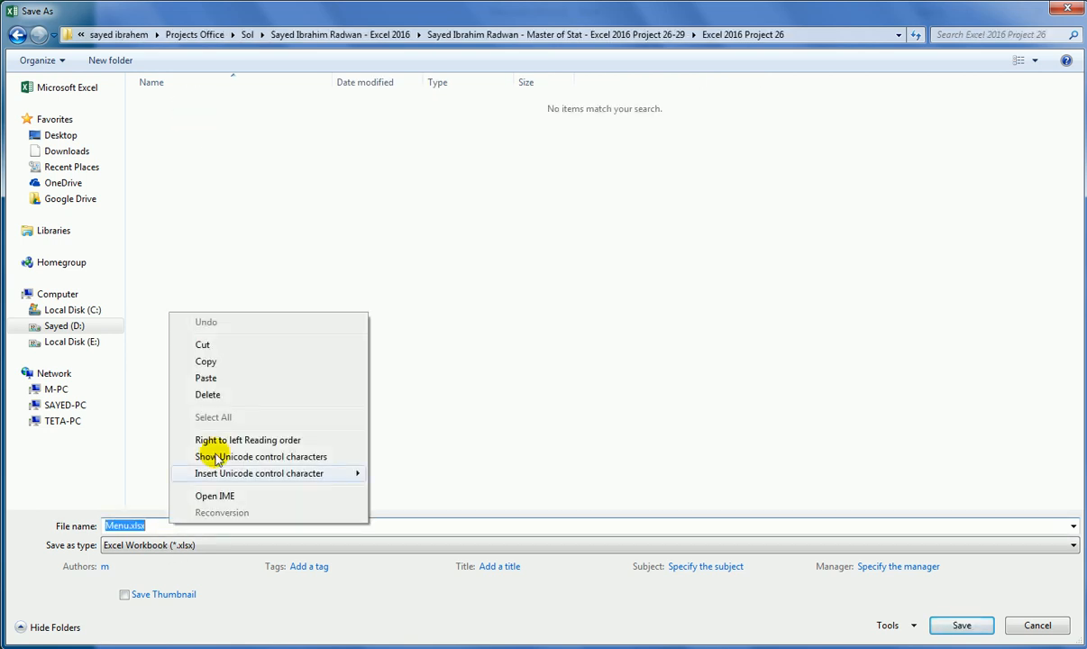
{"action": "left_click", "coordinate": [217, 378]}
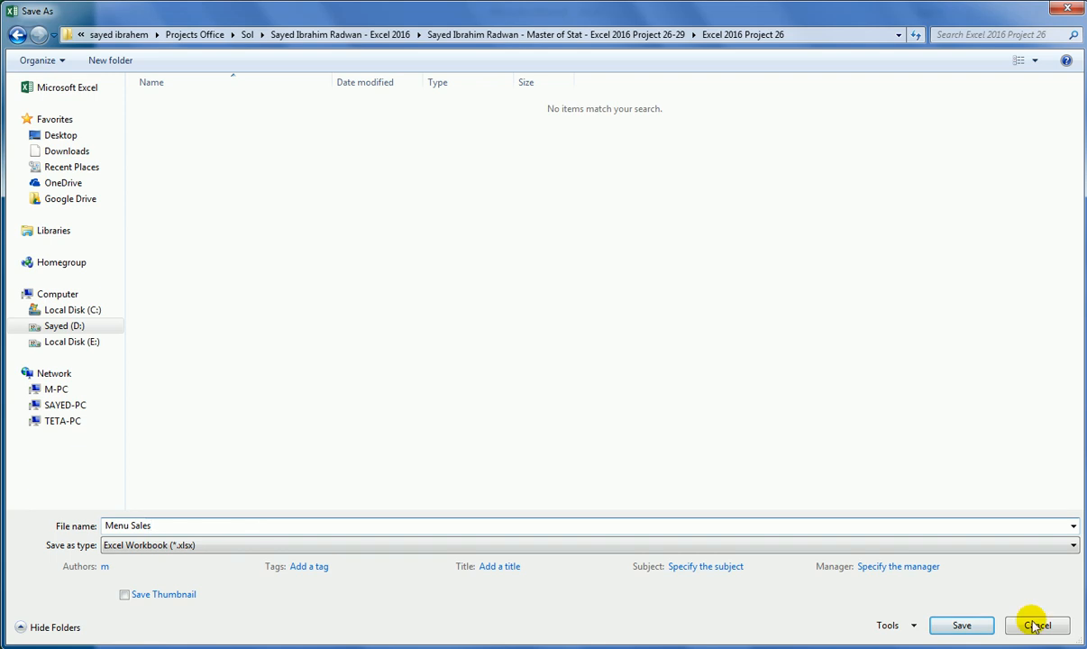
{"action": "left_click", "coordinate": [961, 625]}
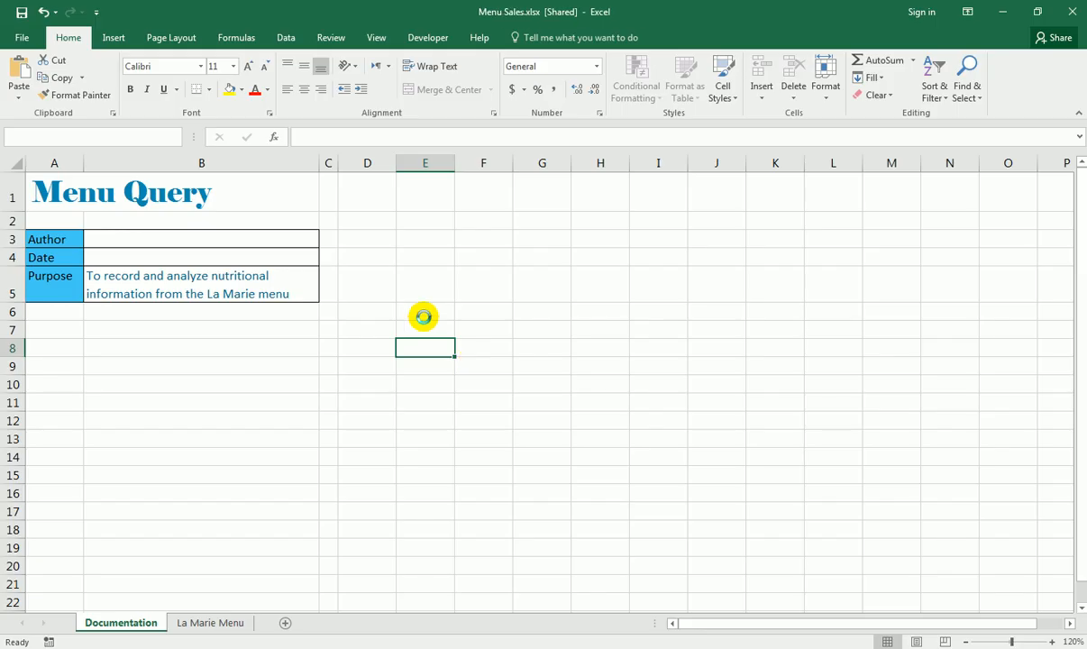
Compare instruction 2 in the Word document with the author and date cells on the Documentation sheet in Excel
{"action": "key", "text": "alt+Tab"}
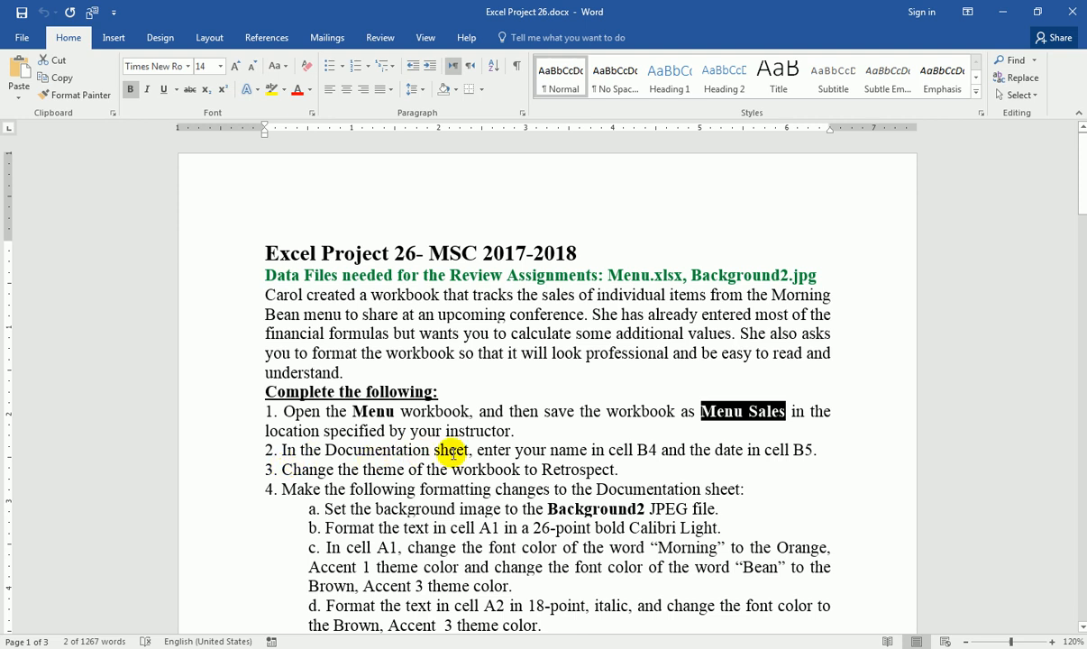
{"action": "left_click", "coordinate": [639, 448]}
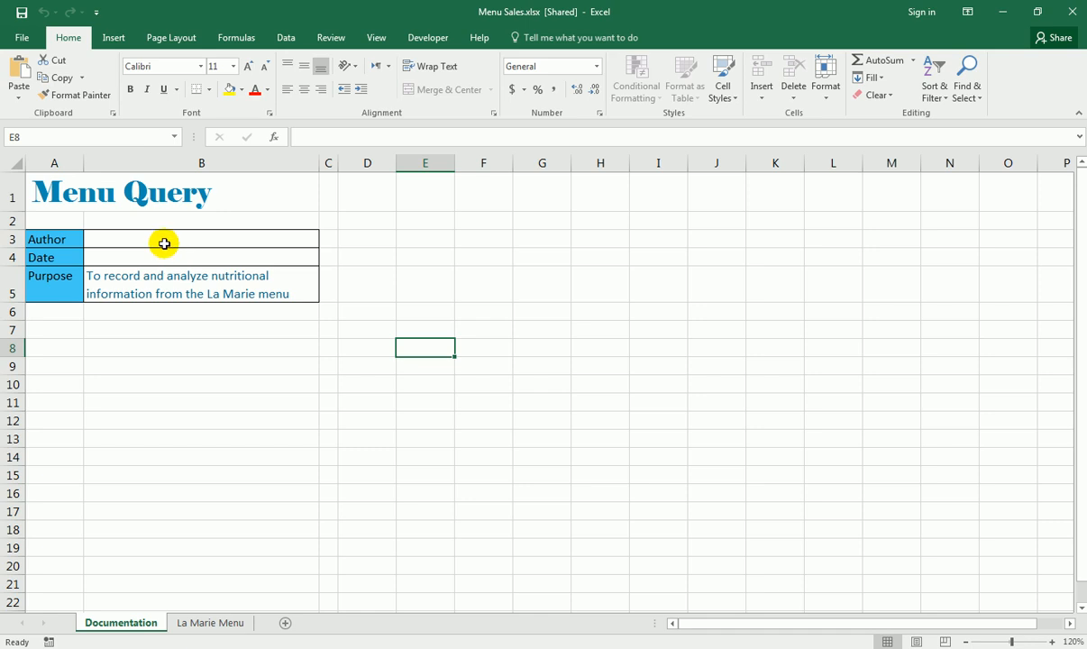
{"action": "left_click", "coordinate": [162, 242]}
{"action": "left_click", "coordinate": [139, 258]}
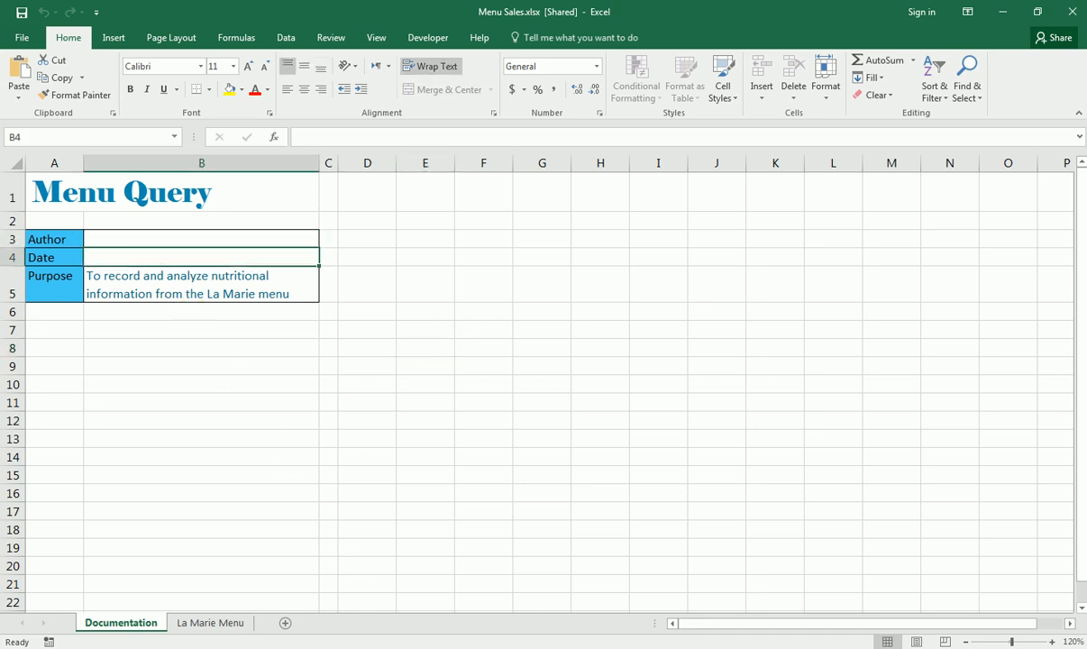
{"action": "mouse_move", "coordinate": [408, 648]}
{"action": "left_click", "coordinate": [408, 586]}
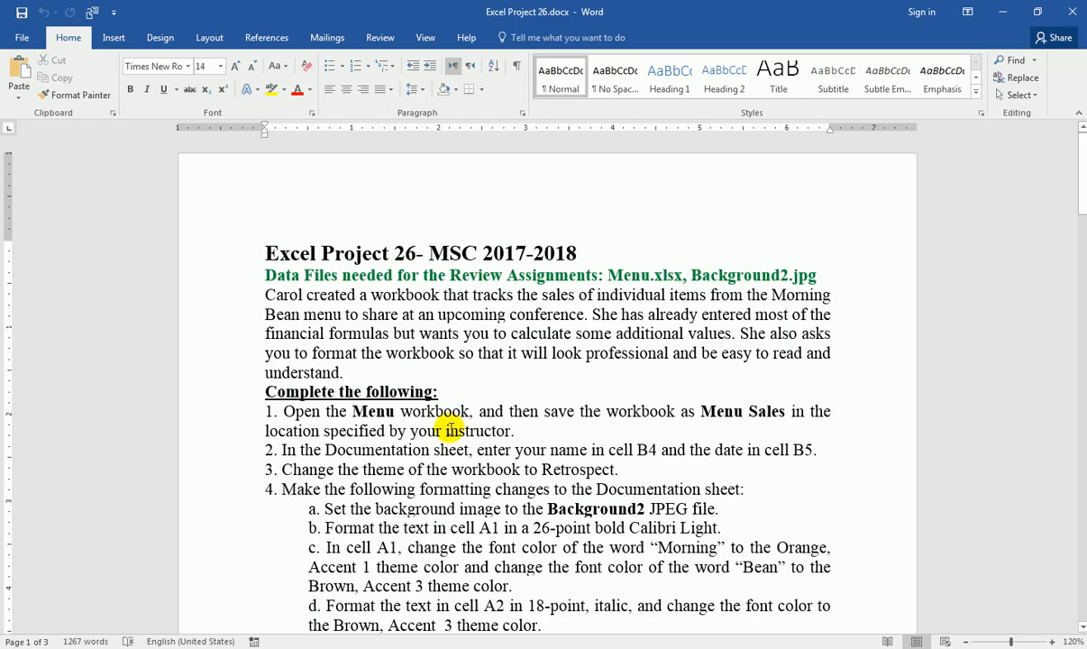
{"action": "left_click", "coordinate": [651, 449]}
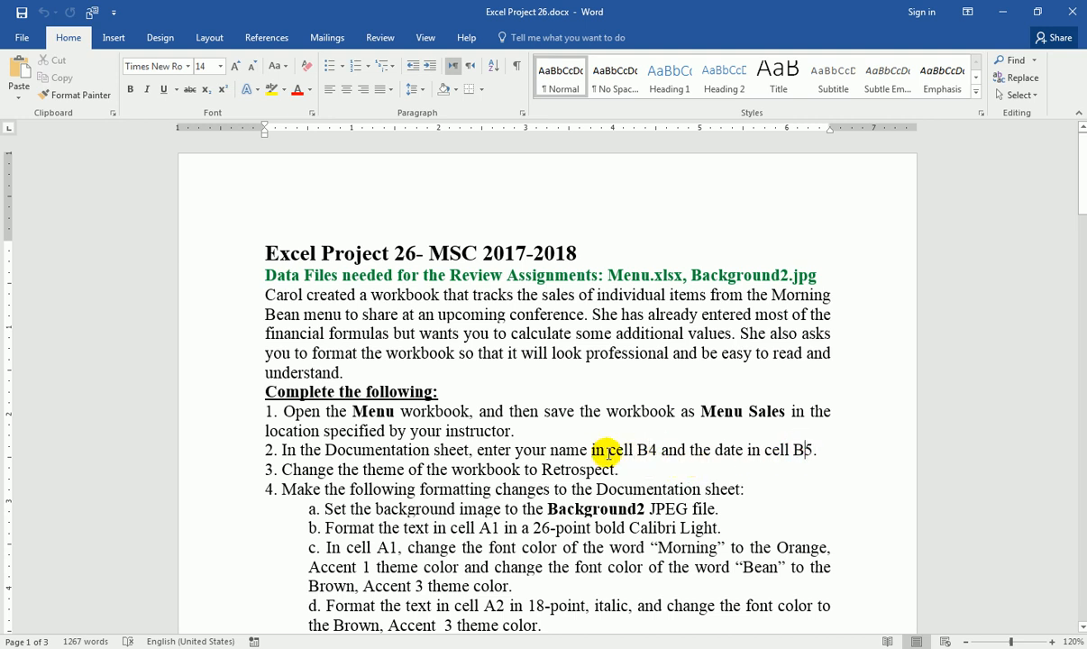
Switch to Excel and enter the author's full name in cell B3 and the date 1/20/2018 in cell B4 of the Documentation sheet
{"action": "left_click", "coordinate": [422, 566]}
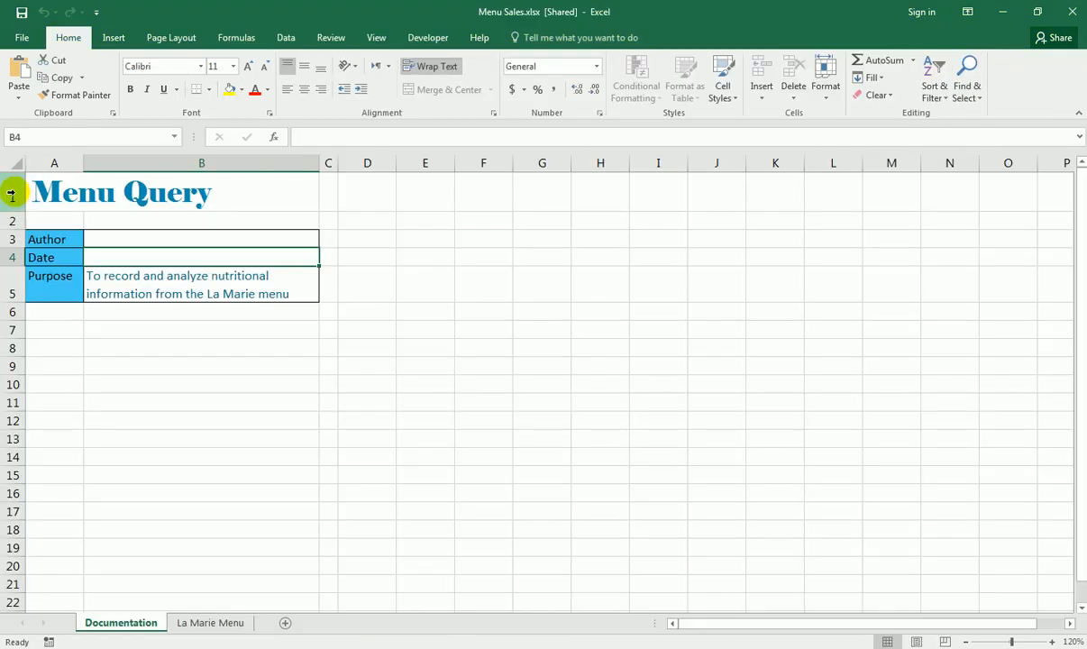
{"action": "left_click", "coordinate": [118, 240]}
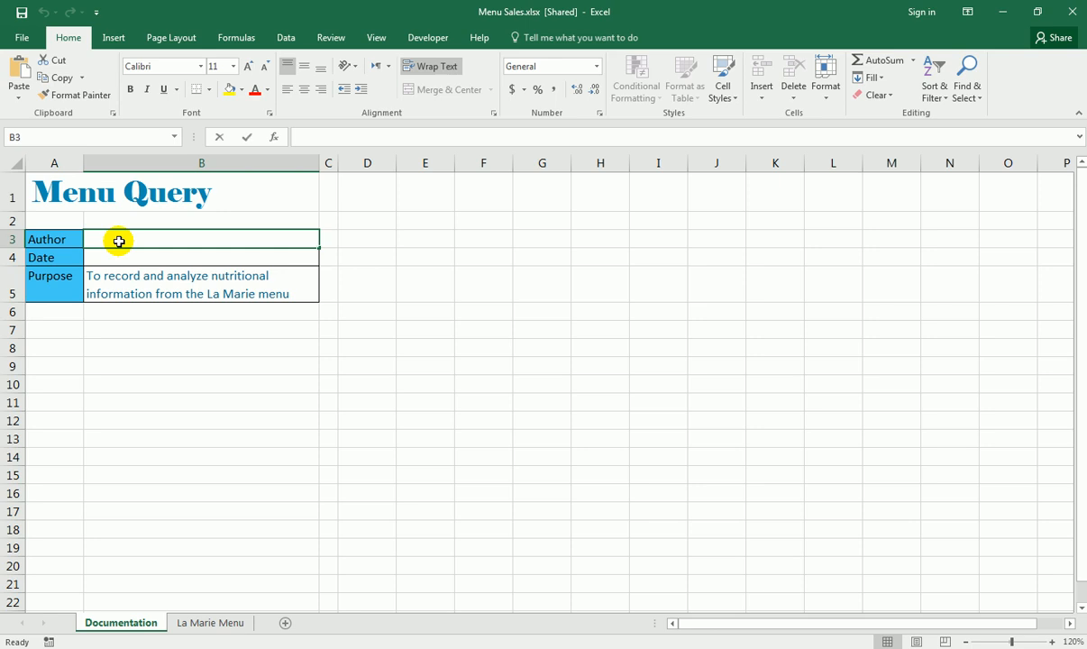
{"action": "type", "text": "Sayed Ibrahim Radwan"}
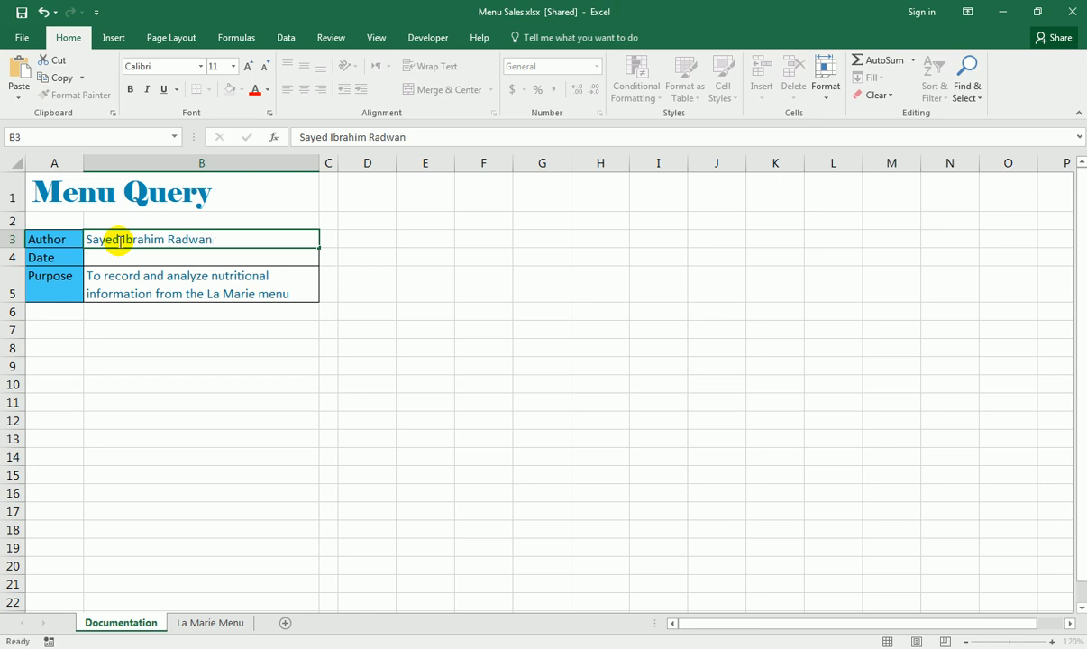
{"action": "key", "text": "Return"}
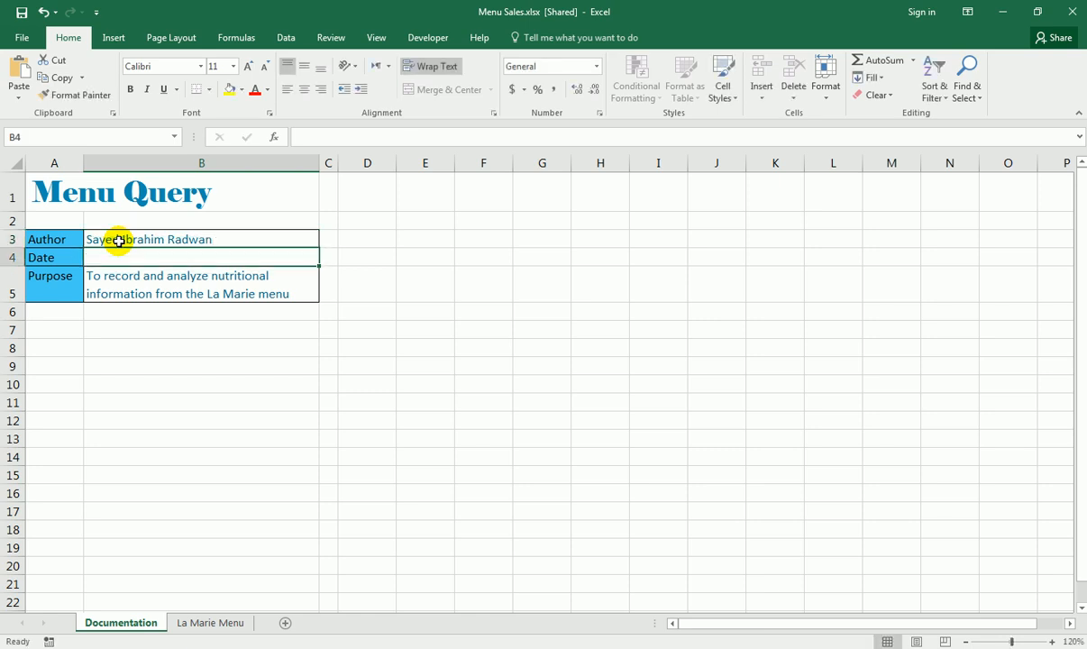
{"action": "type", "text": "1/20/2018"}
{"action": "key", "text": "Return"}
{"action": "key", "text": "Up"}
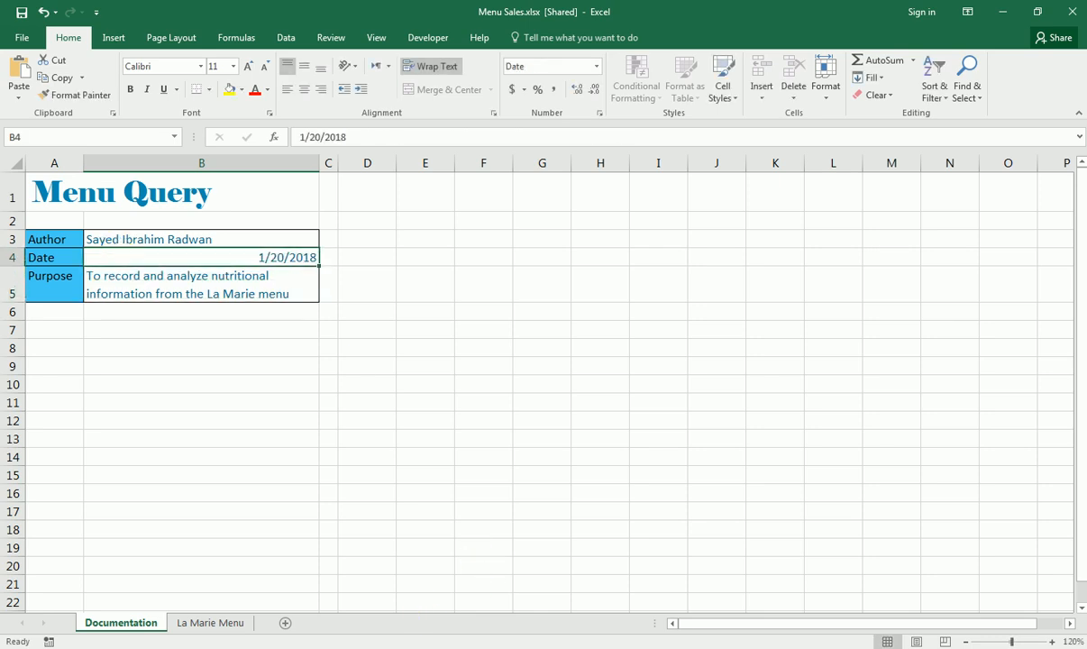
Look up the theme required by instruction 3 in Word, and try to change the Excel workbook's theme to Retrospect
{"action": "key", "text": "alt+Tab"}
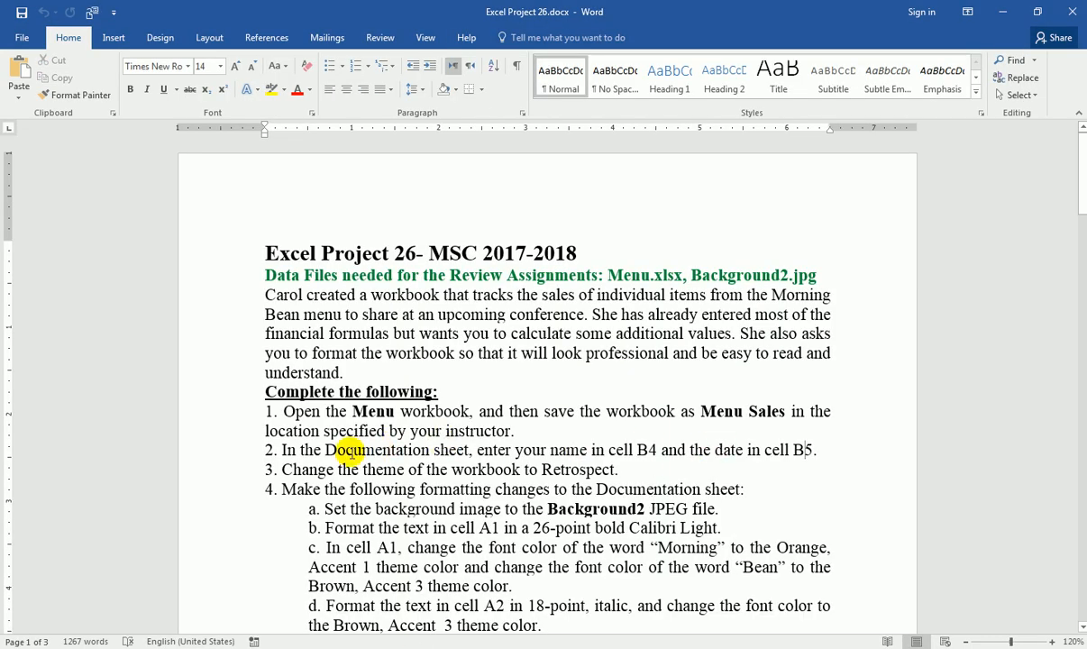
{"action": "double_click", "coordinate": [594, 470]}
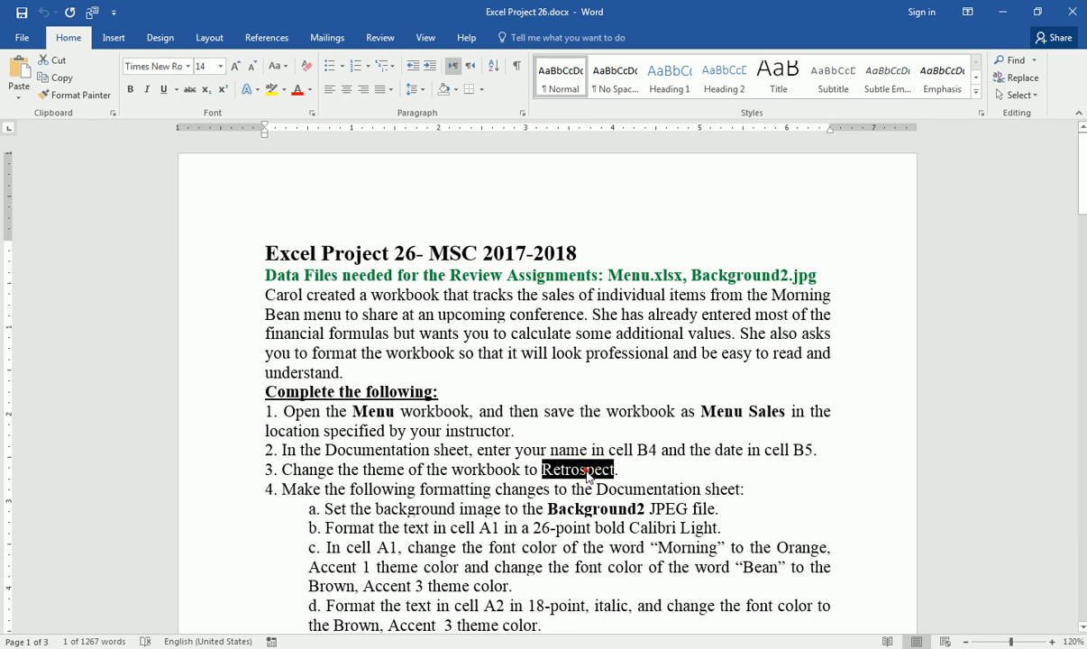
{"action": "left_click", "coordinate": [563, 470]}
{"action": "key", "text": "alt+Tab"}
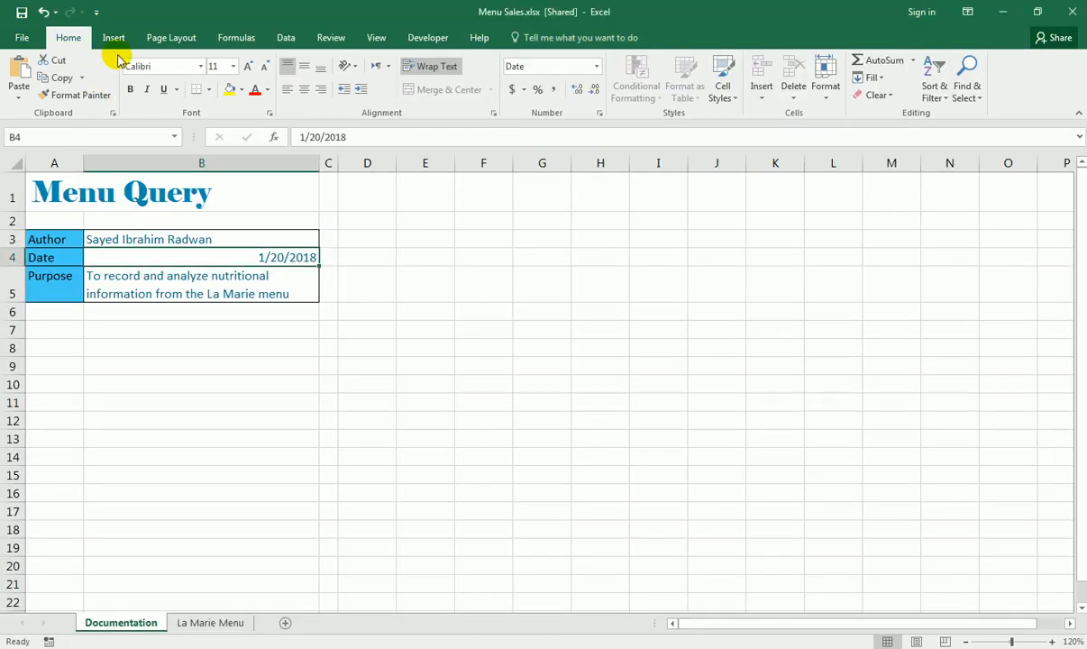
{"action": "left_click", "coordinate": [162, 39]}
{"action": "left_click", "coordinate": [22, 83]}
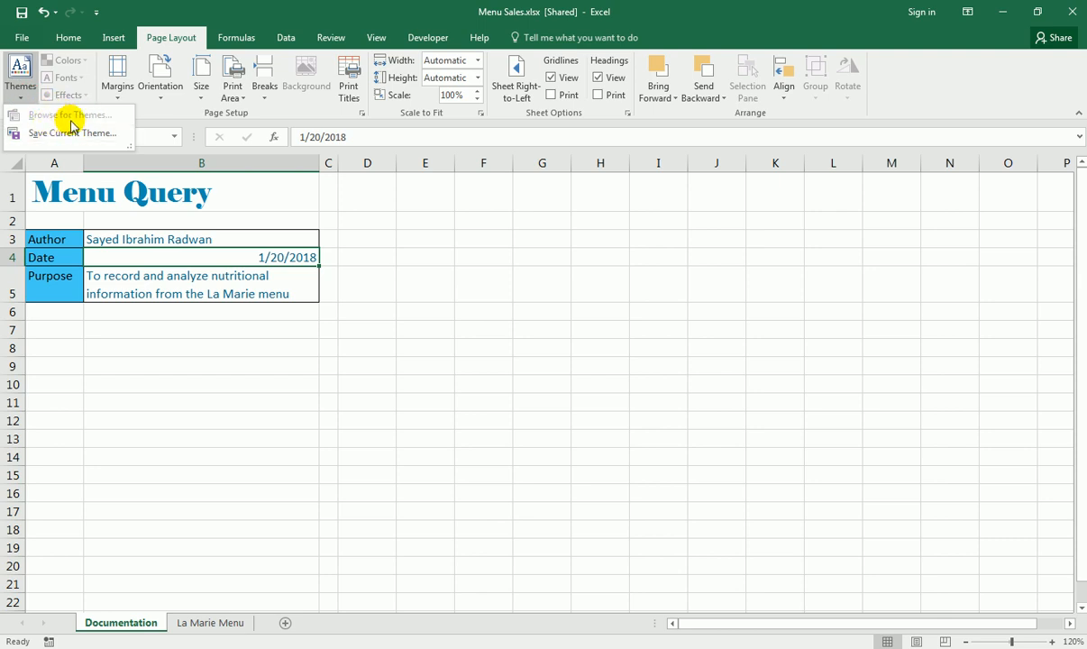
{"action": "left_click", "coordinate": [230, 389]}
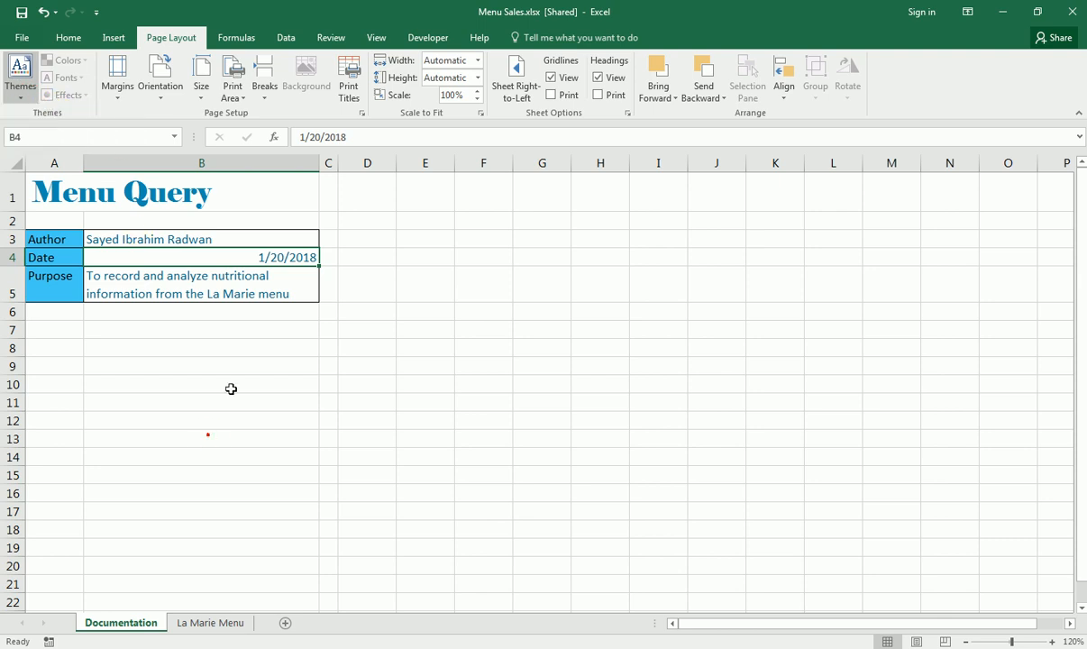
{"action": "left_click", "coordinate": [332, 38]}
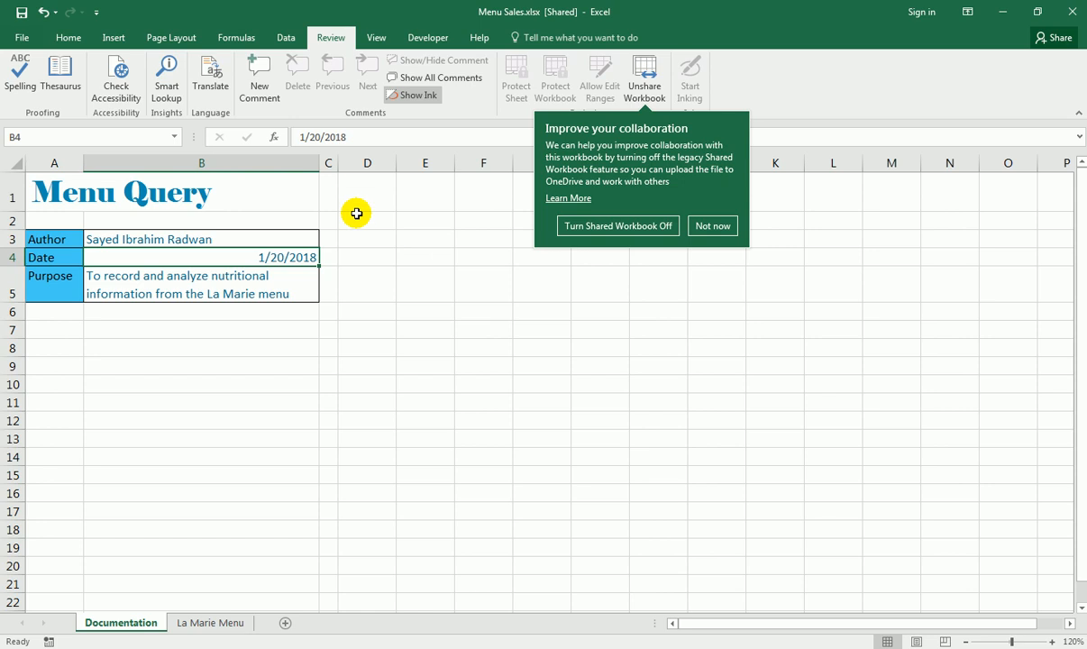
{"action": "left_click", "coordinate": [114, 43]}
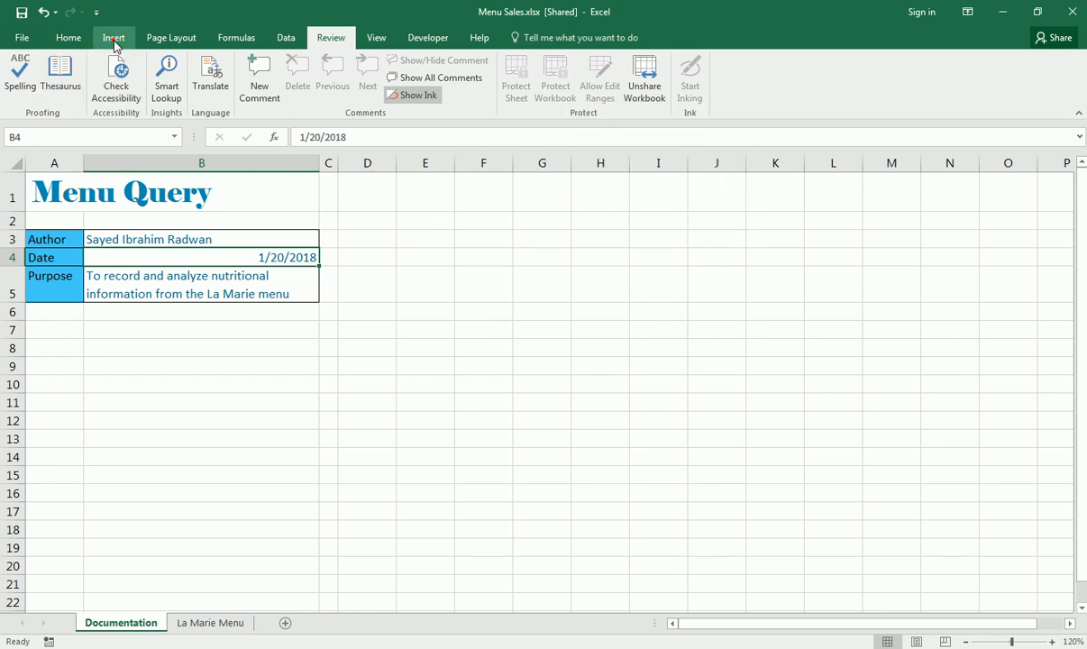
{"action": "left_click", "coordinate": [163, 38]}
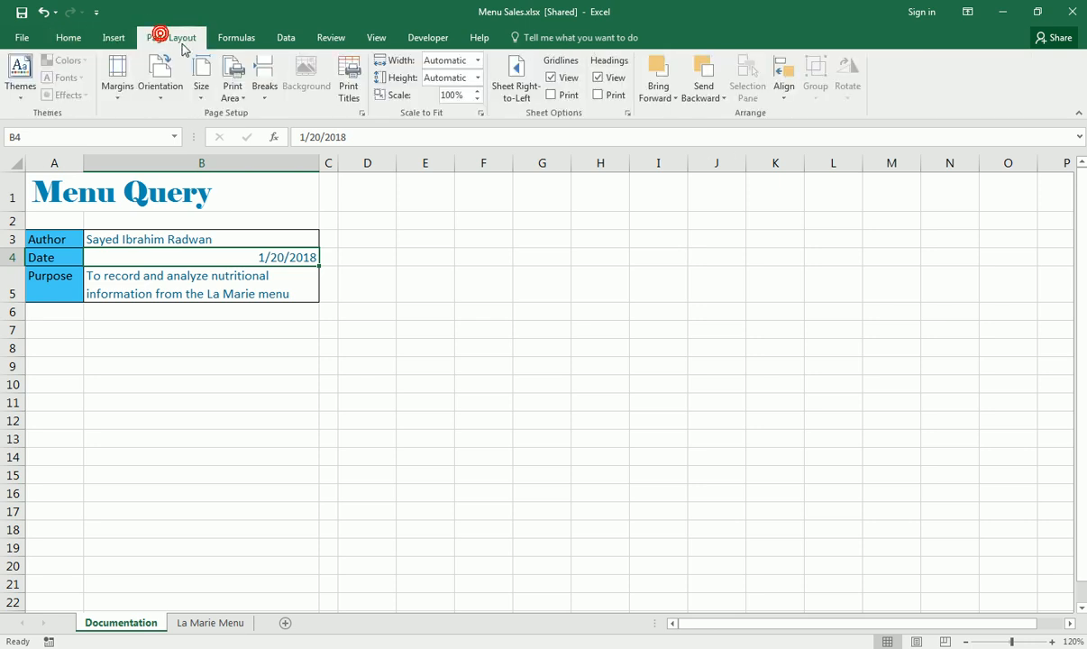
{"action": "left_click", "coordinate": [108, 37]}
{"action": "left_click", "coordinate": [374, 311]}
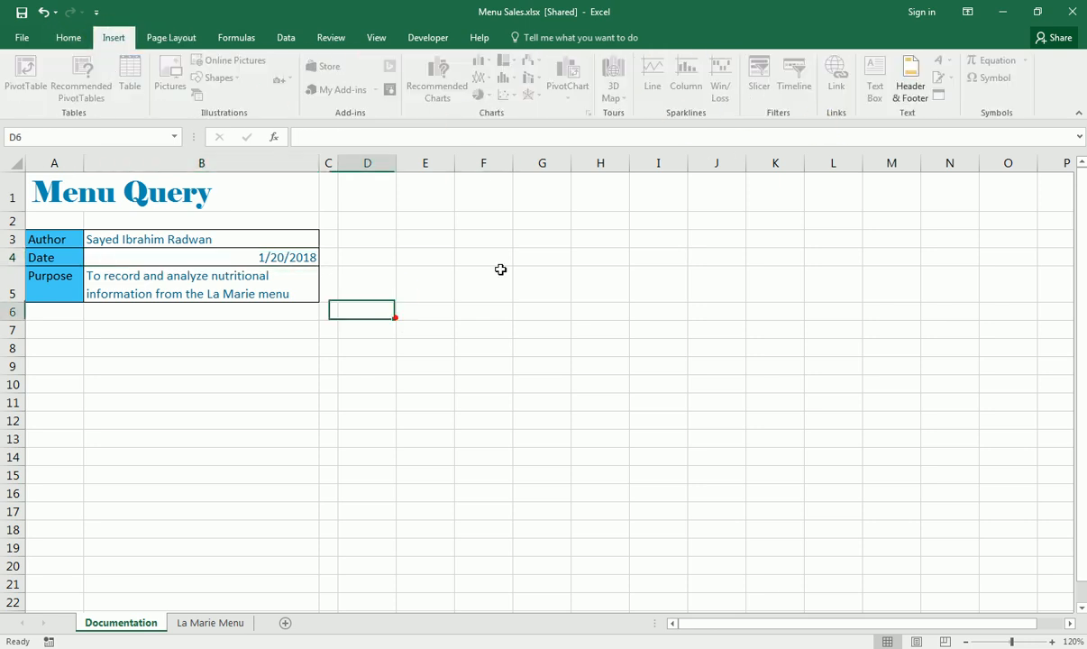
{"action": "left_click", "coordinate": [70, 39]}
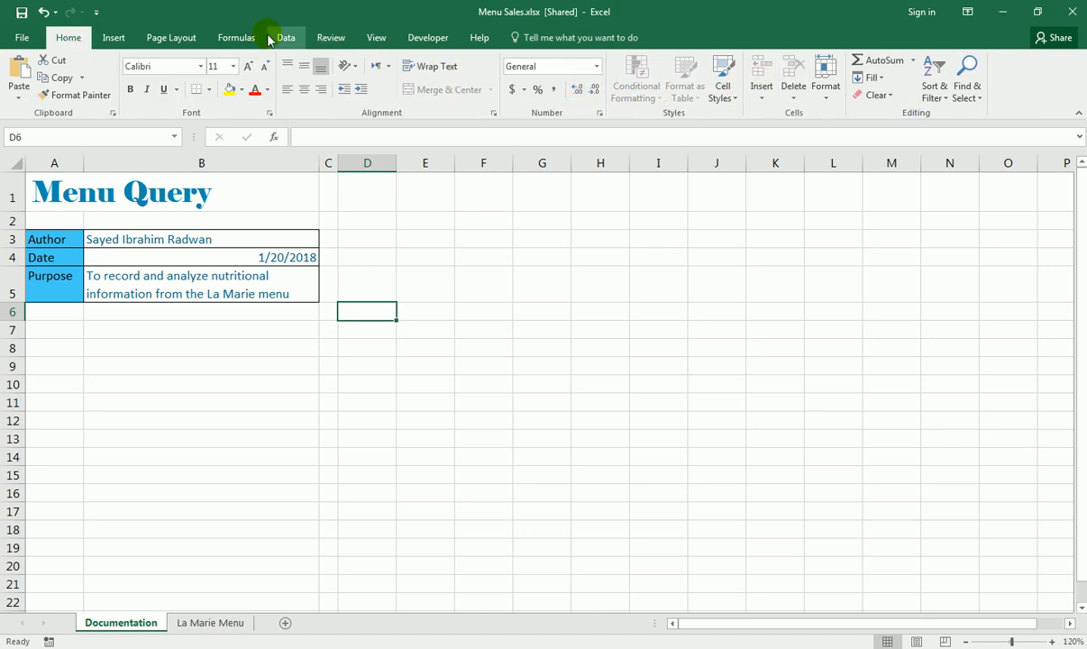
Unshare the Menu Sales workbook and check the availability of the formula and insert commands
{"action": "left_click", "coordinate": [335, 39]}
{"action": "left_click", "coordinate": [640, 96]}
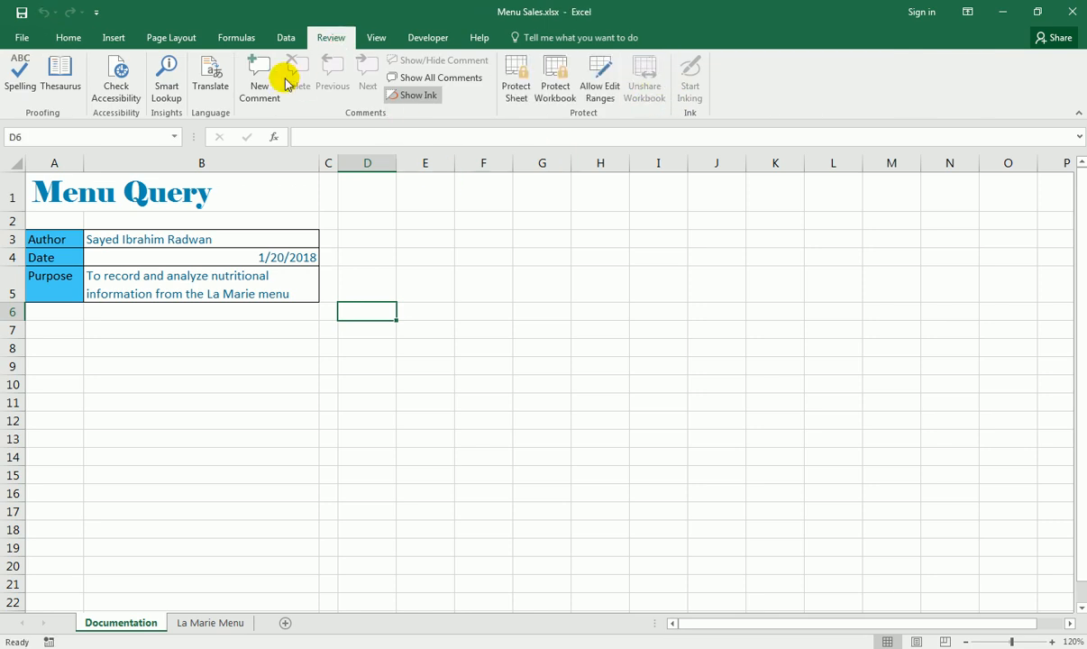
{"action": "left_click", "coordinate": [234, 40]}
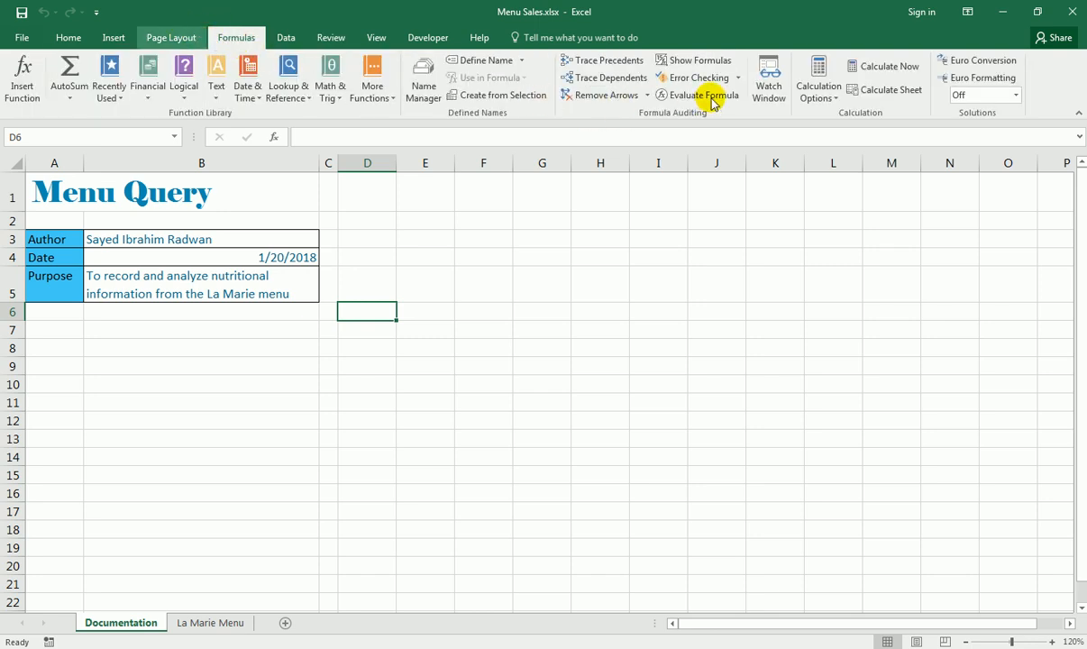
{"action": "left_click", "coordinate": [118, 36]}
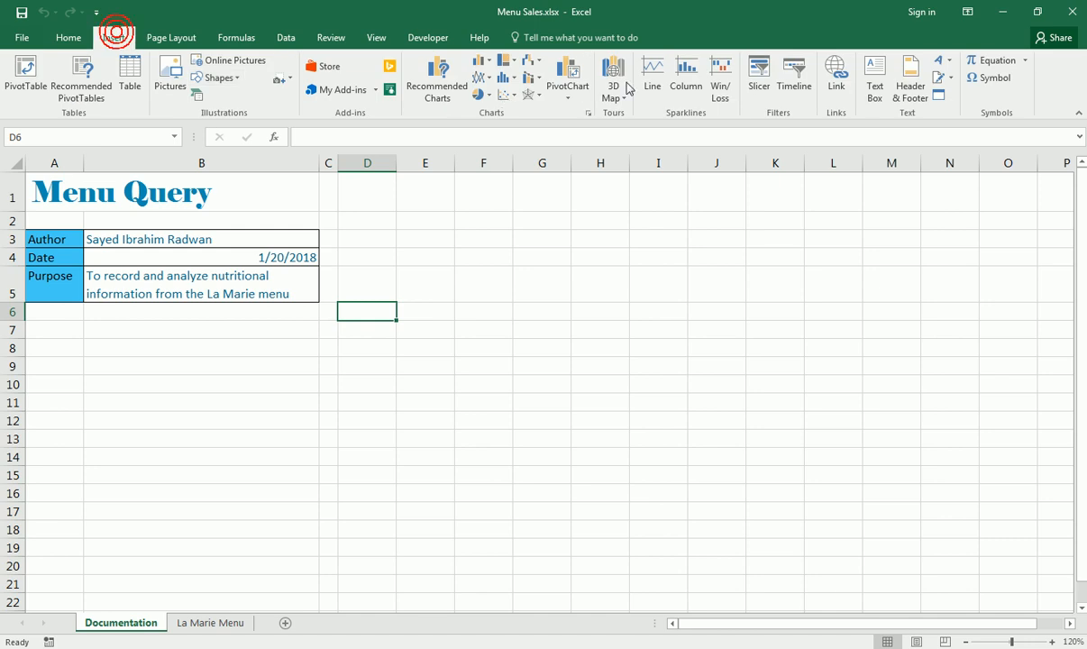
Apply the Retrospect theme to the Menu Sales workbook
{"action": "left_click", "coordinate": [58, 36]}
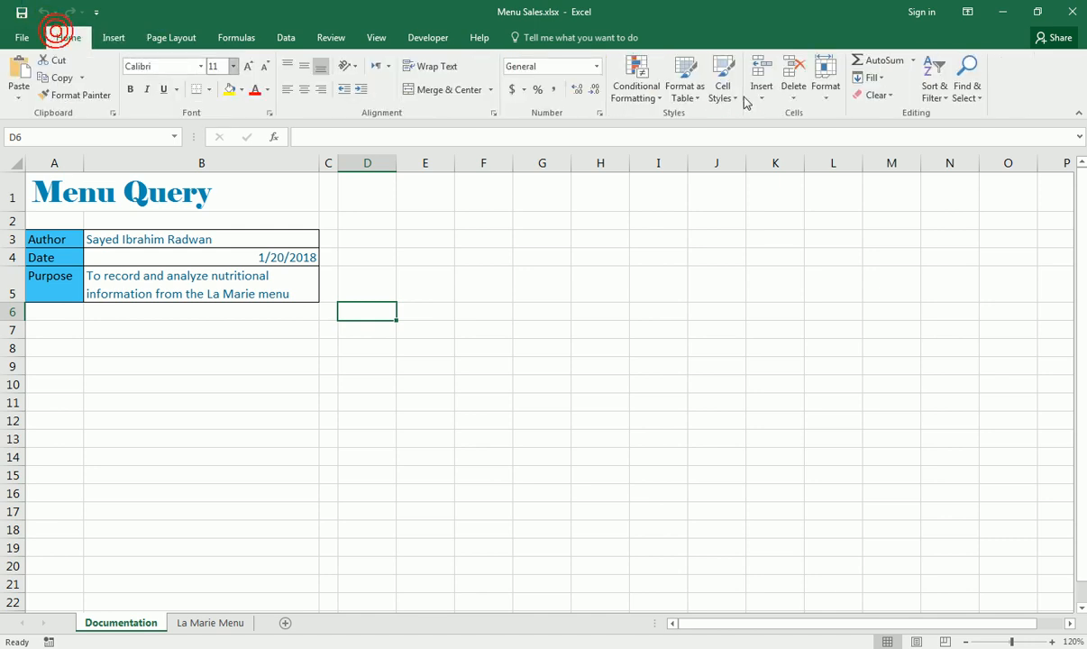
{"action": "left_click", "coordinate": [194, 45]}
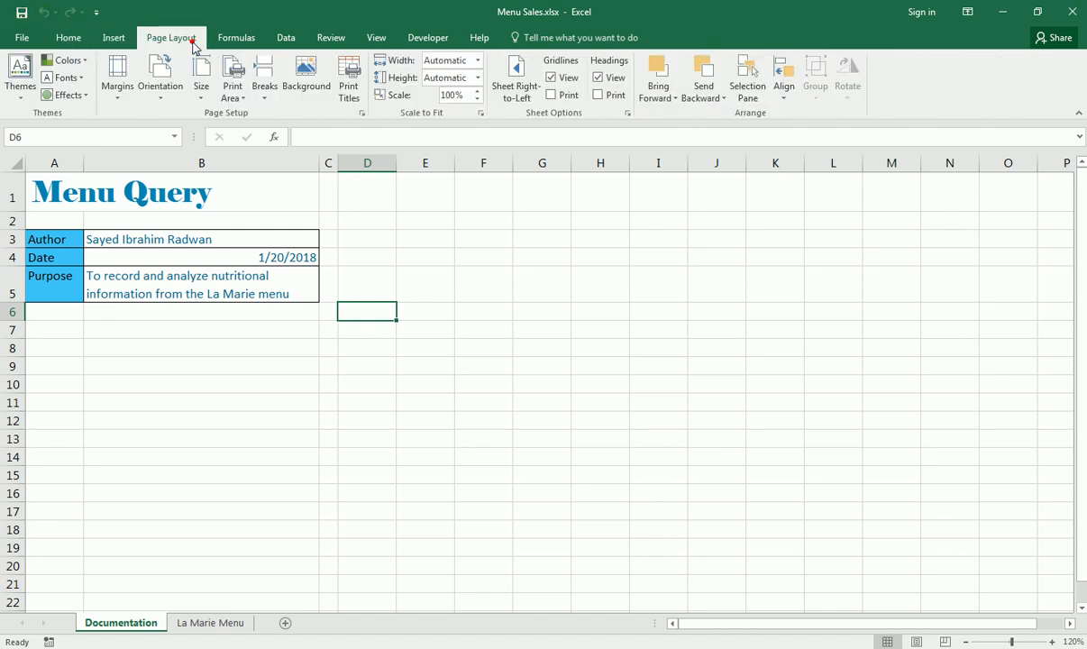
{"action": "left_click", "coordinate": [20, 79]}
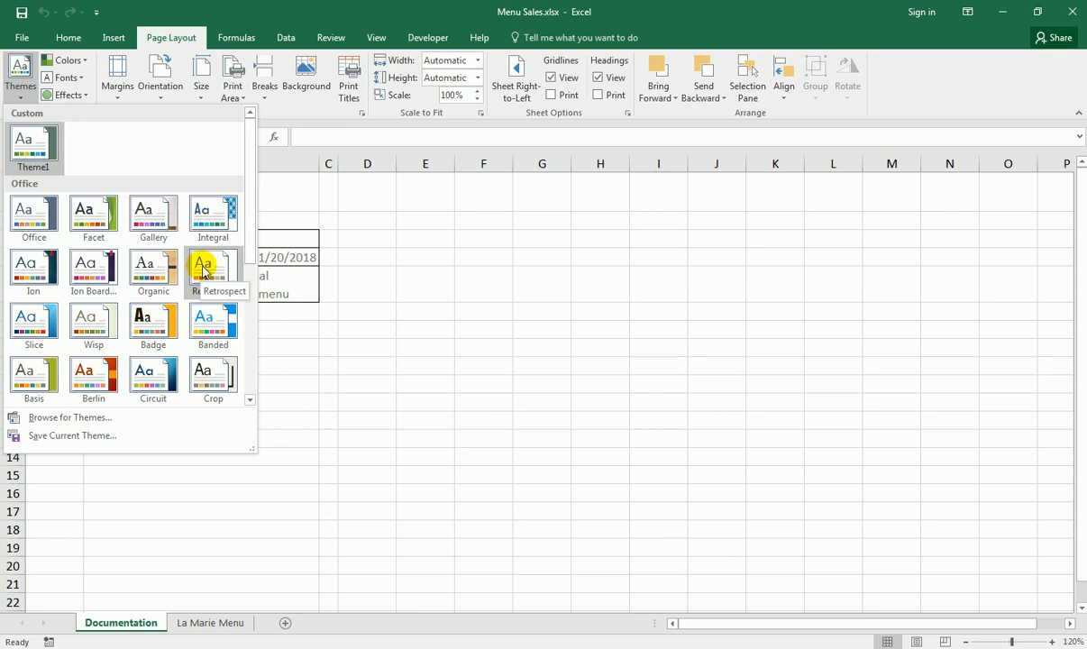
{"action": "left_click", "coordinate": [204, 270]}
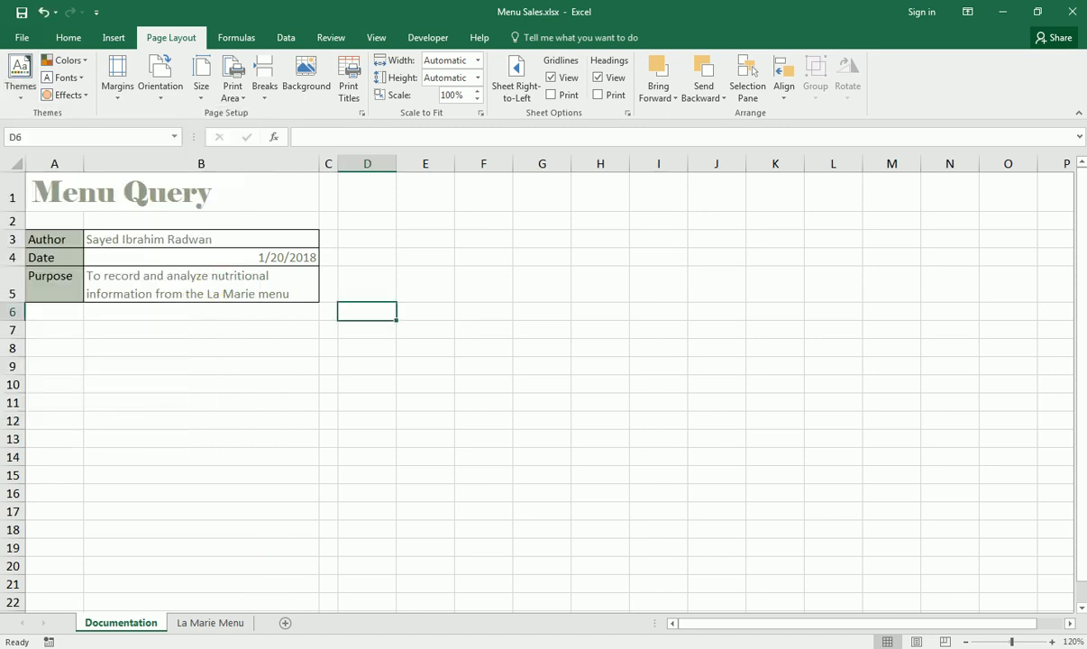
Switch to Word and read the Documentation sheet formatting changes listed under instruction 4
{"action": "key", "text": "alt+Tab"}
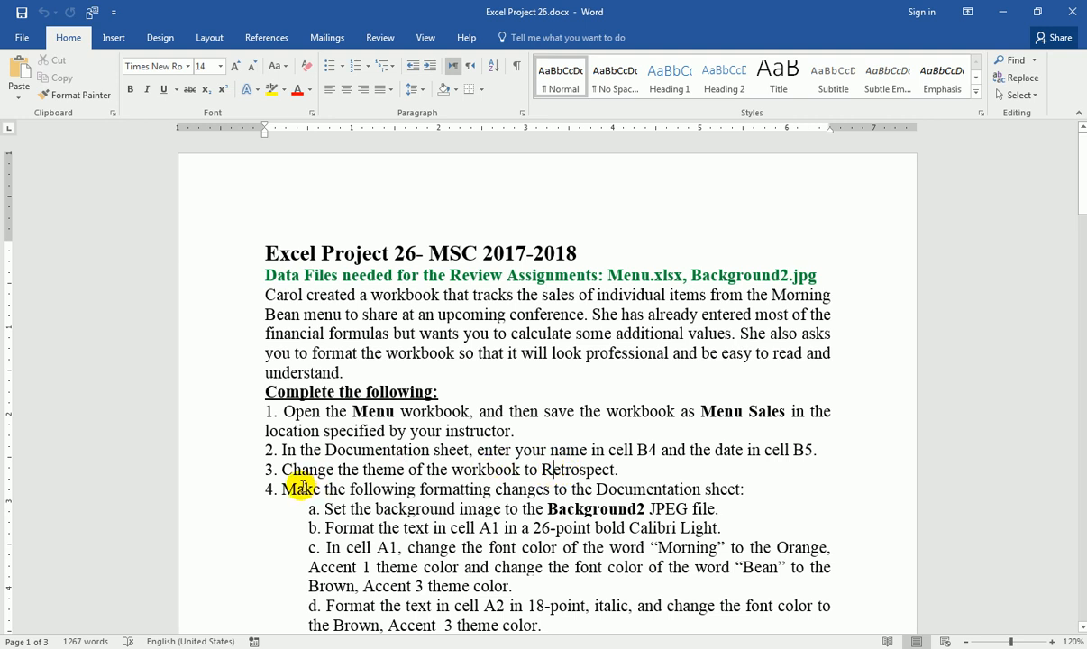
{"action": "left_click", "coordinate": [514, 486]}
{"action": "scroll", "coordinate": [515, 477], "scroll_direction": "down", "scroll_amount": 1}
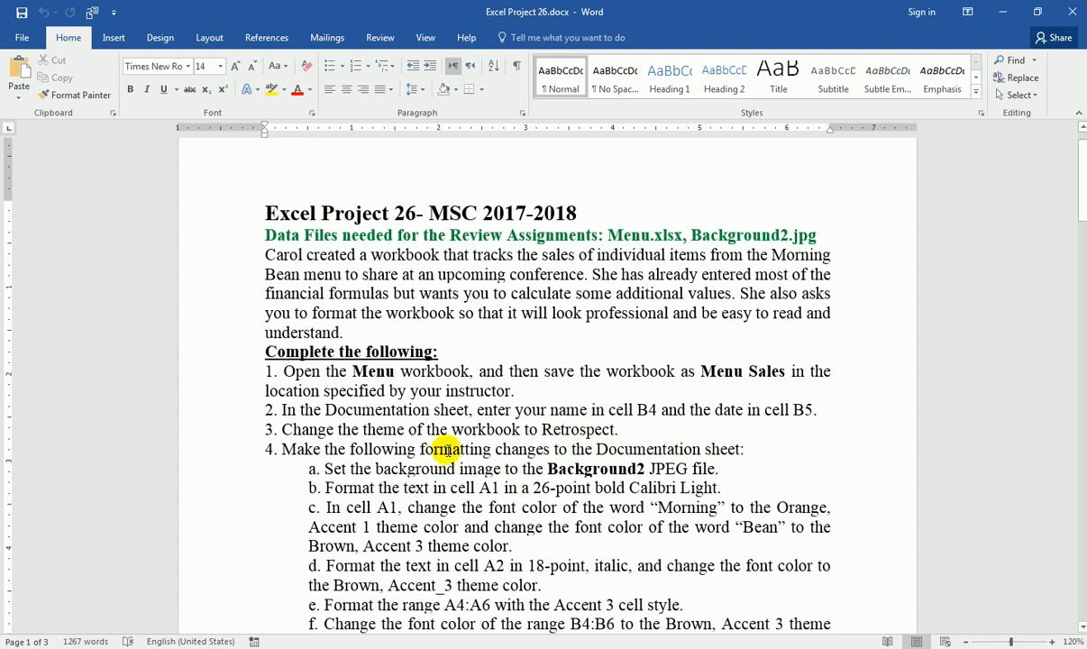
{"action": "scroll", "coordinate": [375, 459], "scroll_direction": "down", "scroll_amount": 2}
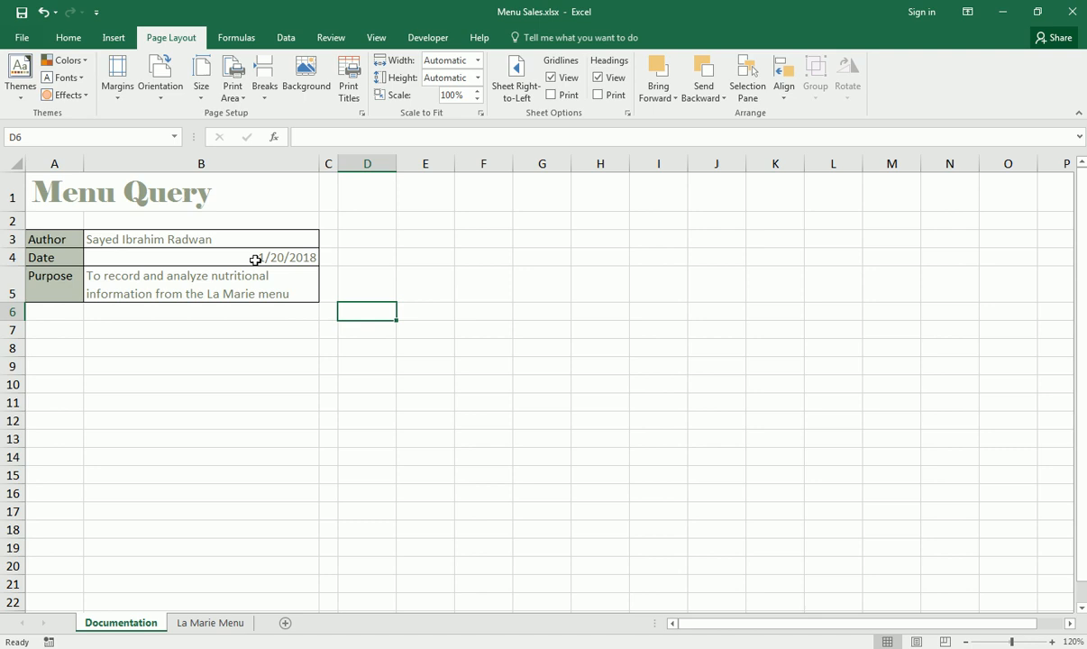
Start a sheet background from a local file in Excel and browse drive D: to Projects Office, H W, 03_Excel 2016
{"action": "left_click", "coordinate": [272, 308]}
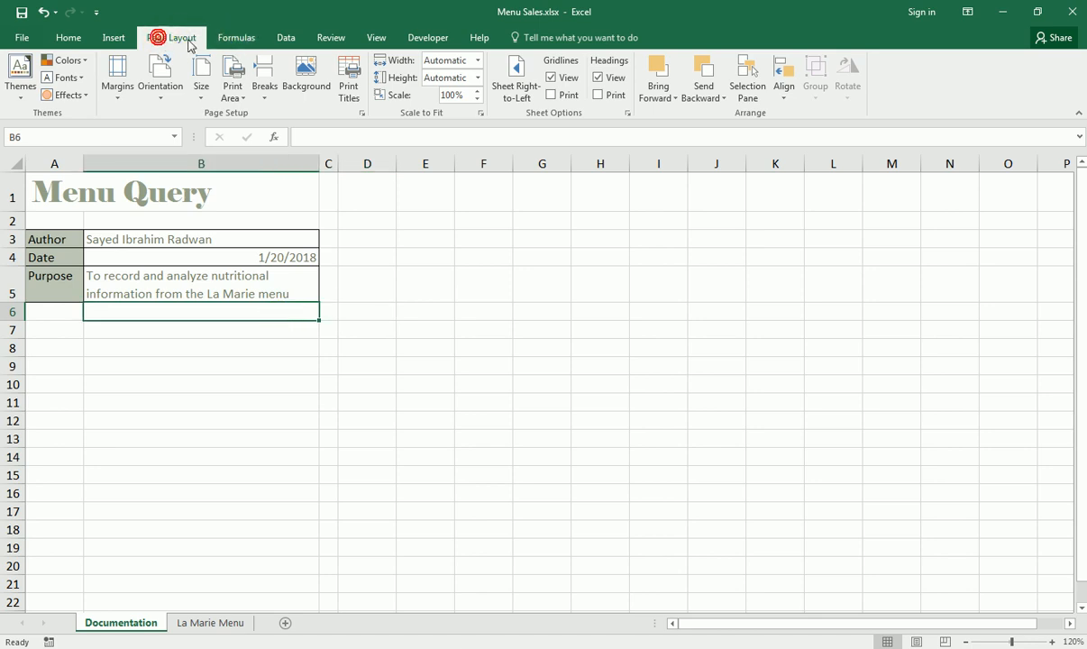
{"action": "left_click", "coordinate": [307, 71]}
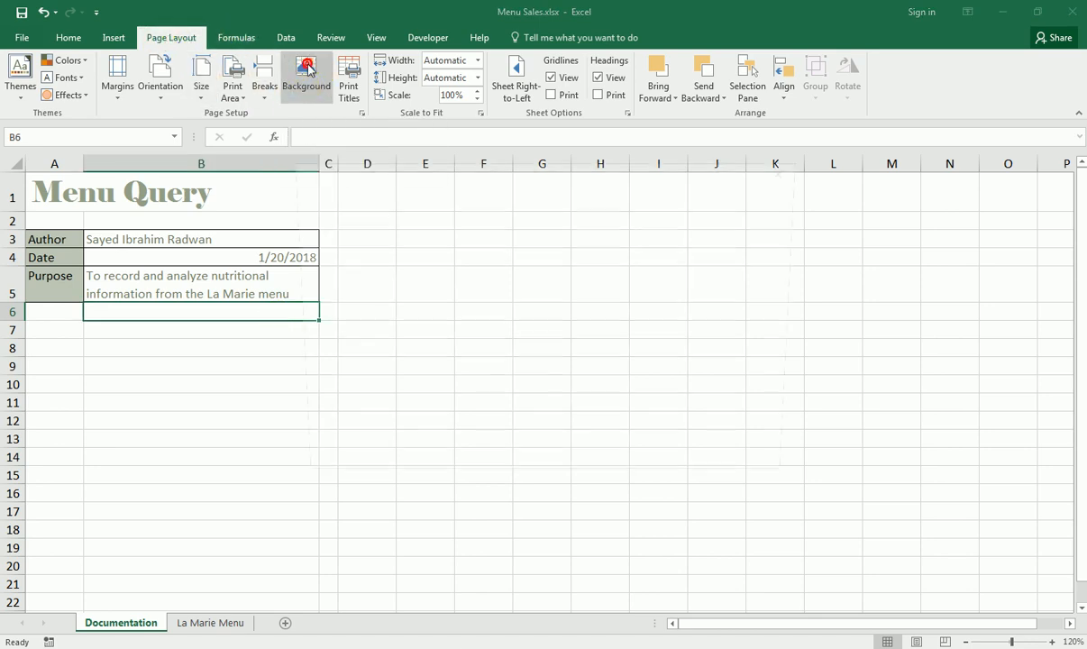
{"action": "left_click", "coordinate": [718, 477]}
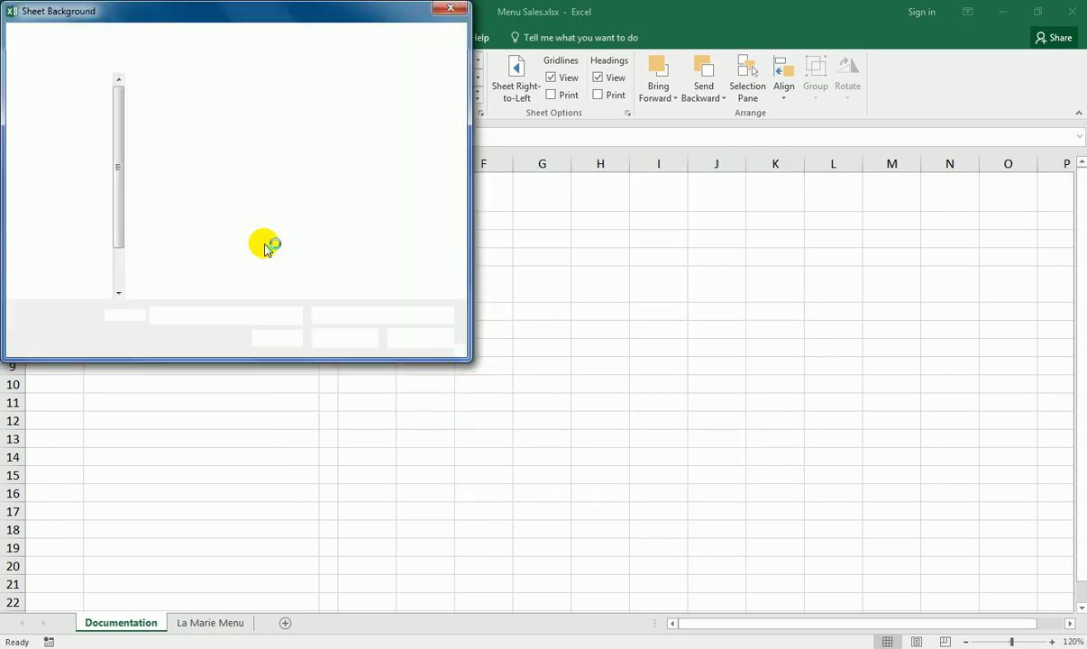
{"action": "scroll", "coordinate": [116, 236], "scroll_direction": "down", "scroll_amount": 2}
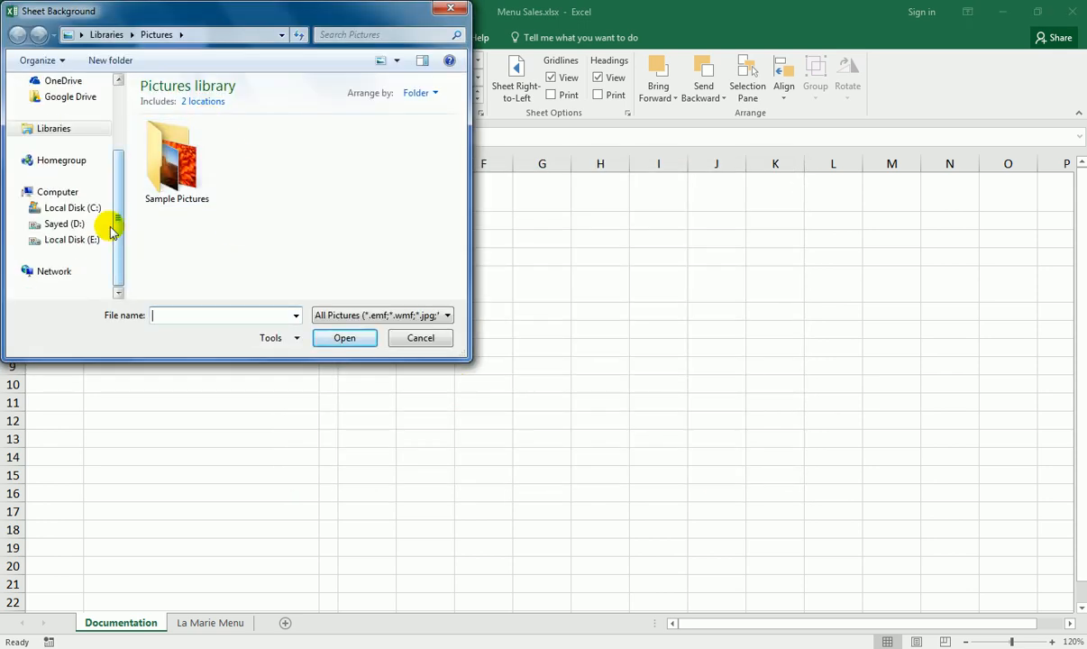
{"action": "left_click", "coordinate": [84, 219]}
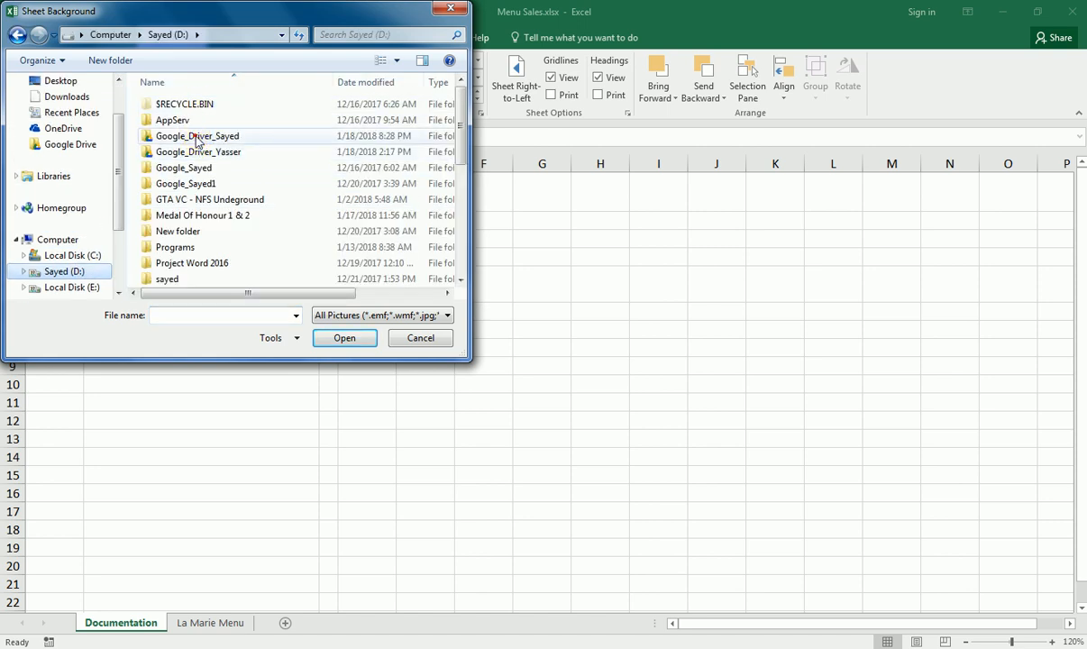
{"action": "double_click", "coordinate": [200, 137]}
{"action": "left_click", "coordinate": [209, 149]}
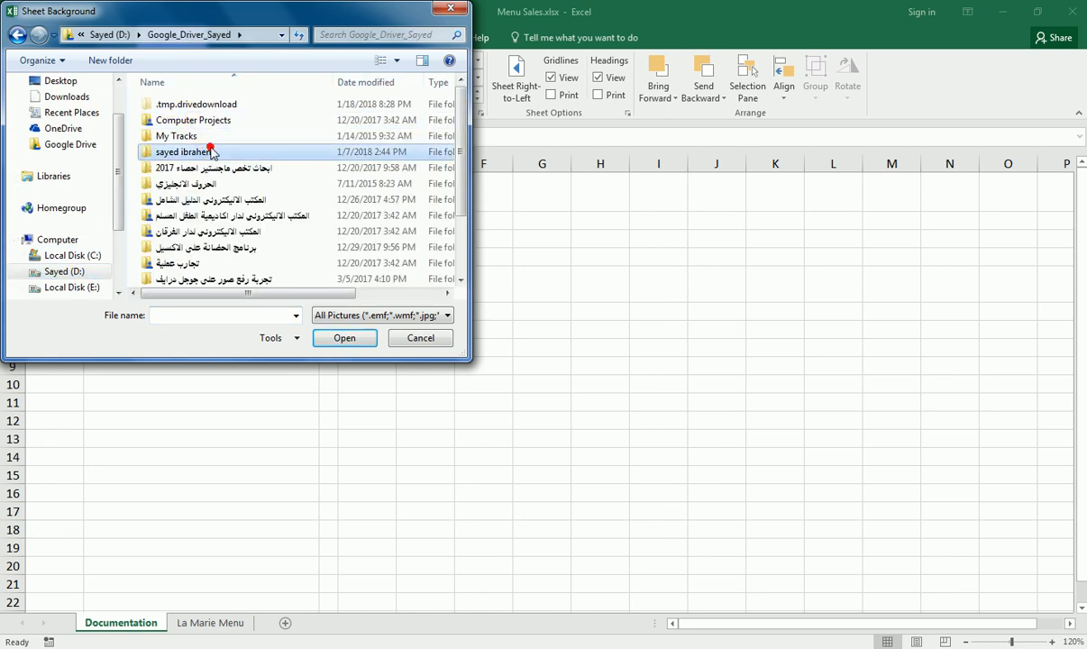
{"action": "double_click", "coordinate": [211, 152]}
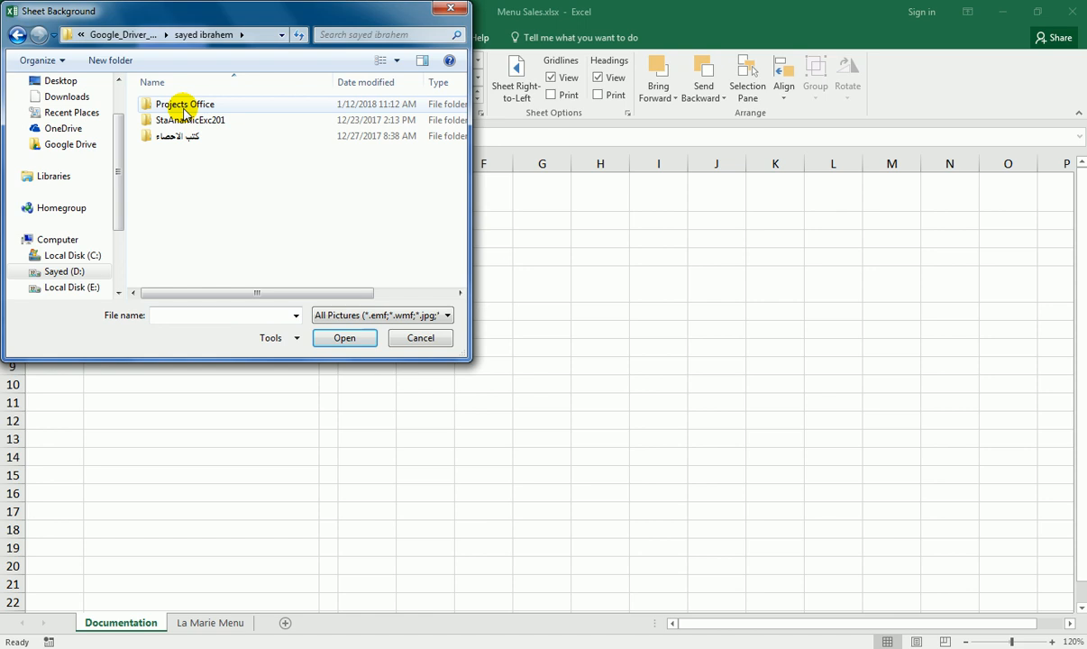
{"action": "double_click", "coordinate": [185, 110]}
{"action": "double_click", "coordinate": [168, 134]}
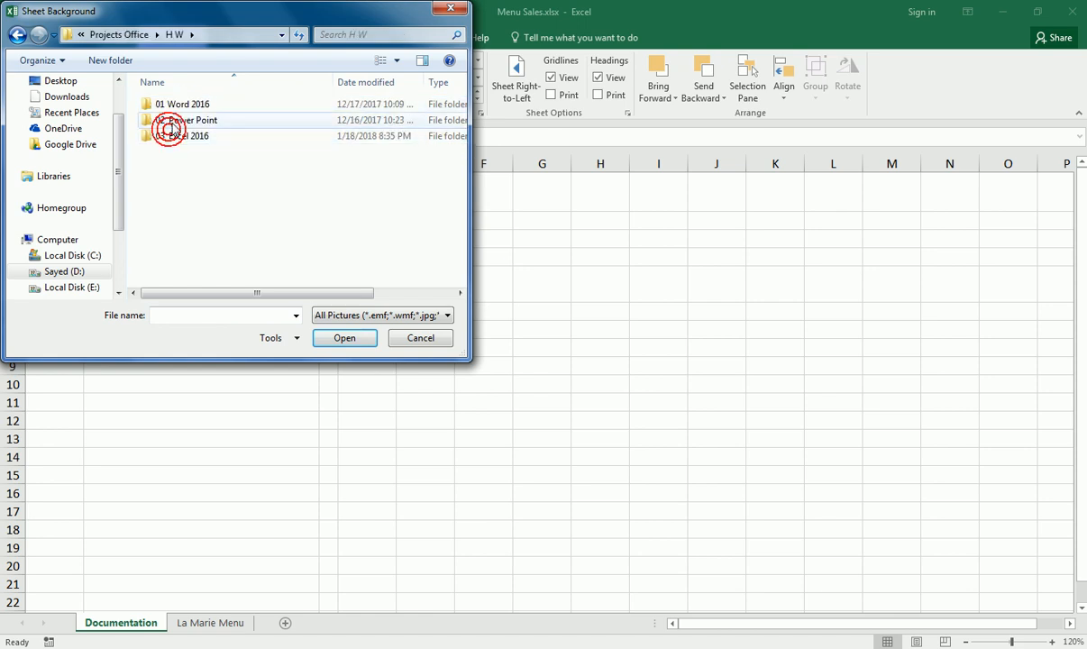
{"action": "double_click", "coordinate": [174, 135]}
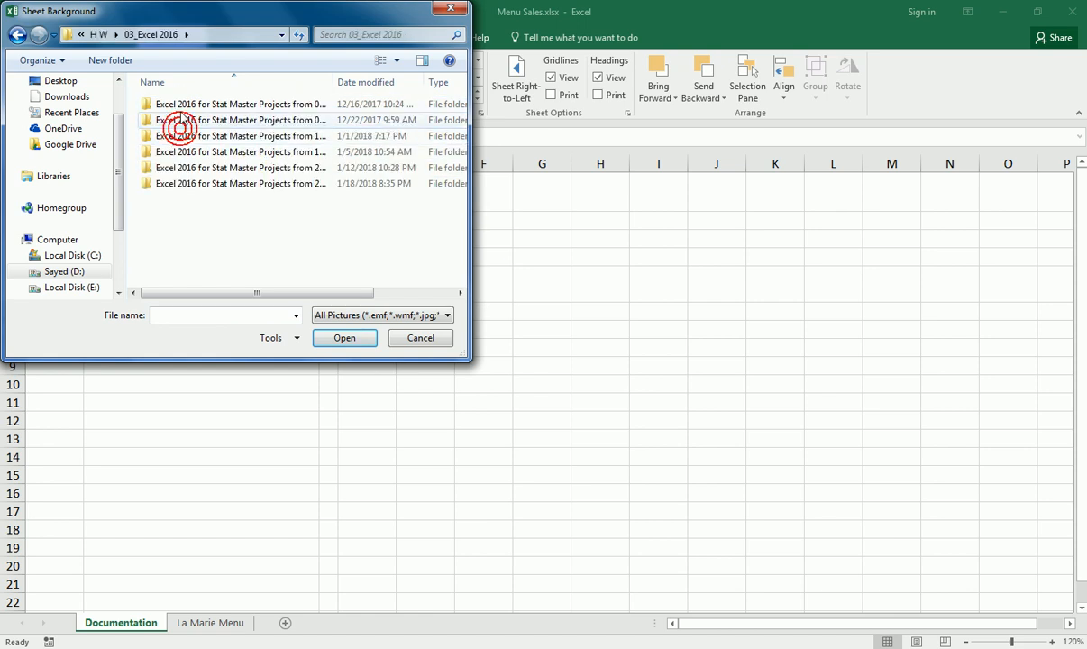
Set the Background2 picture from the Excel Project 26 folder as the Documentation sheet's background and save the workbook
{"action": "left_click", "coordinate": [257, 183]}
{"action": "double_click", "coordinate": [334, 82]}
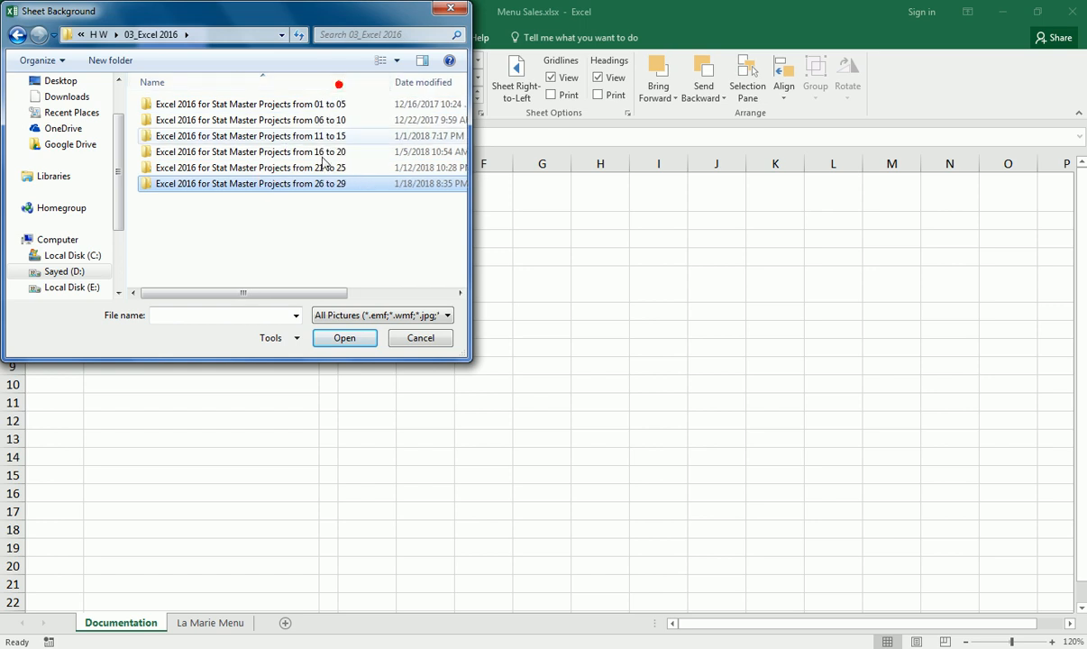
{"action": "double_click", "coordinate": [304, 186]}
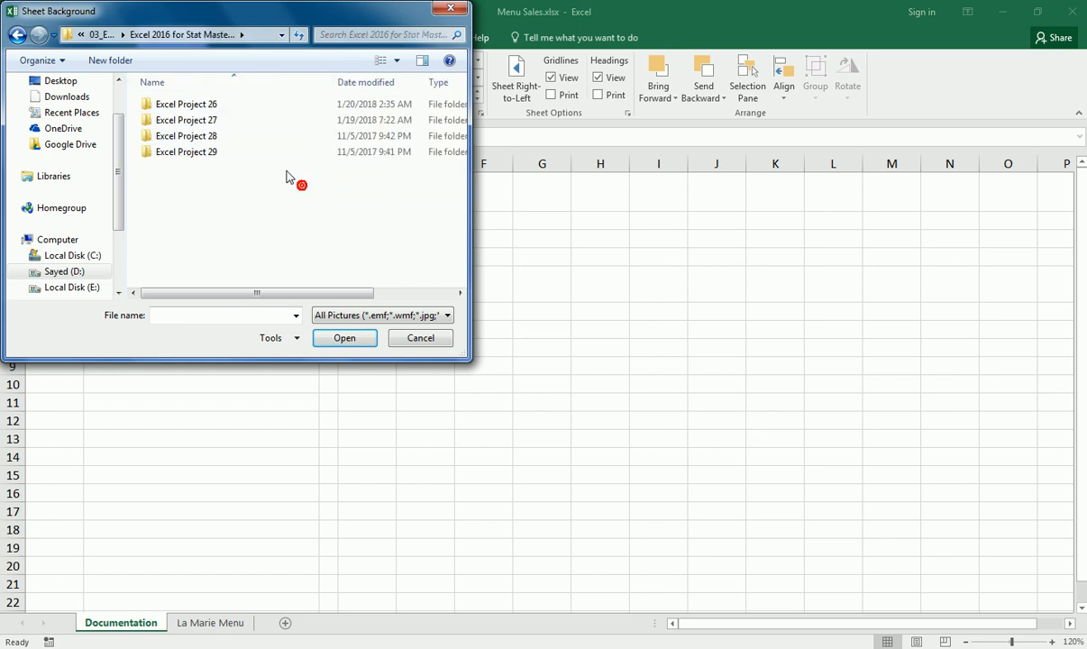
{"action": "double_click", "coordinate": [212, 104]}
{"action": "left_click", "coordinate": [197, 106]}
{"action": "left_click", "coordinate": [344, 338]}
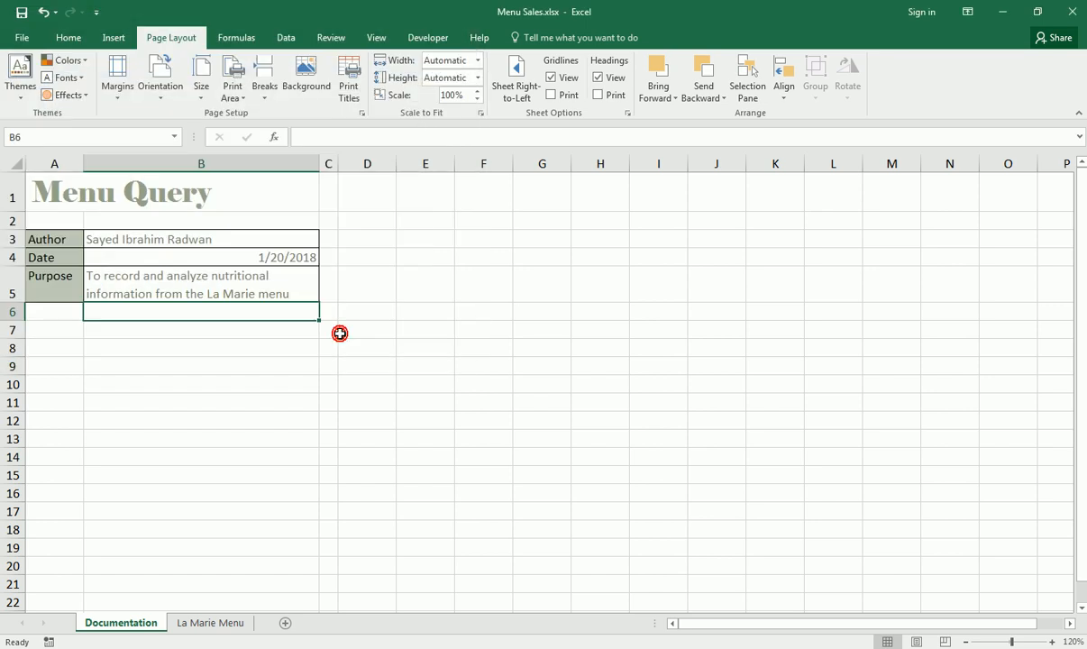
{"action": "left_click", "coordinate": [246, 365]}
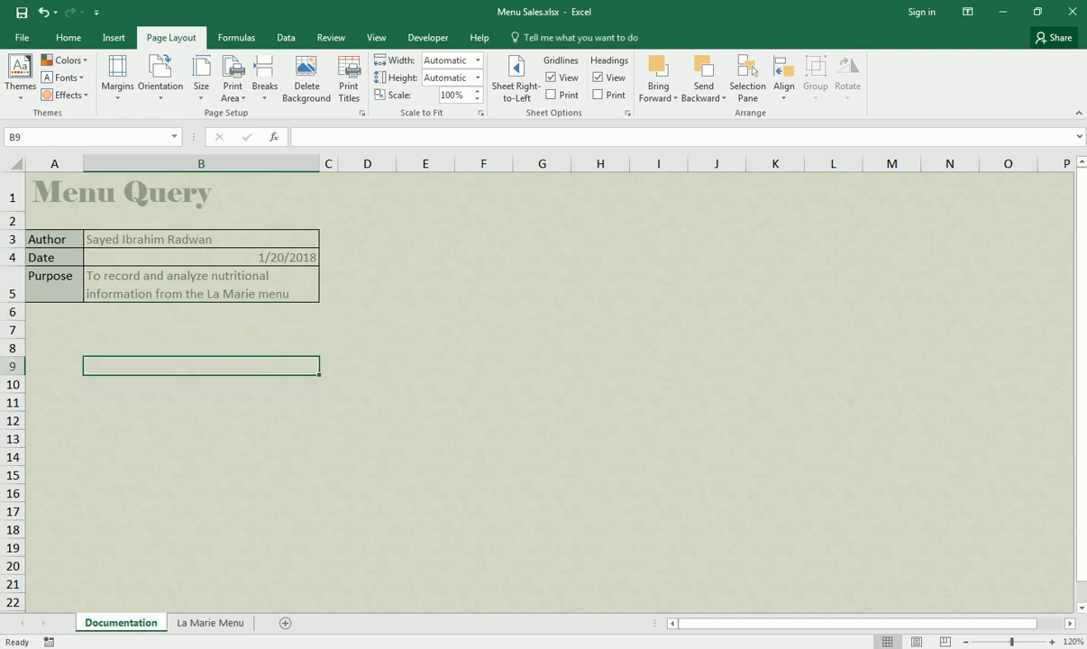
{"action": "left_click", "coordinate": [21, 12]}
Compare instructions 4b and 4c in the Word document with the text and font of cell A1 in Excel
{"action": "key", "text": "alt+Tab"}
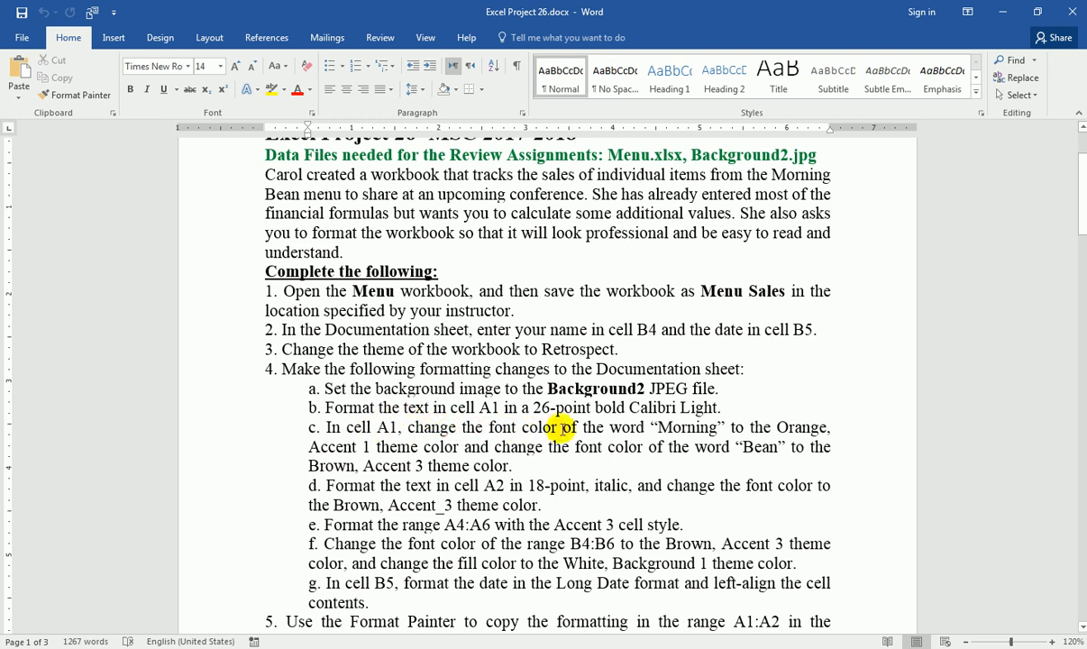
{"action": "left_click", "coordinate": [676, 430]}
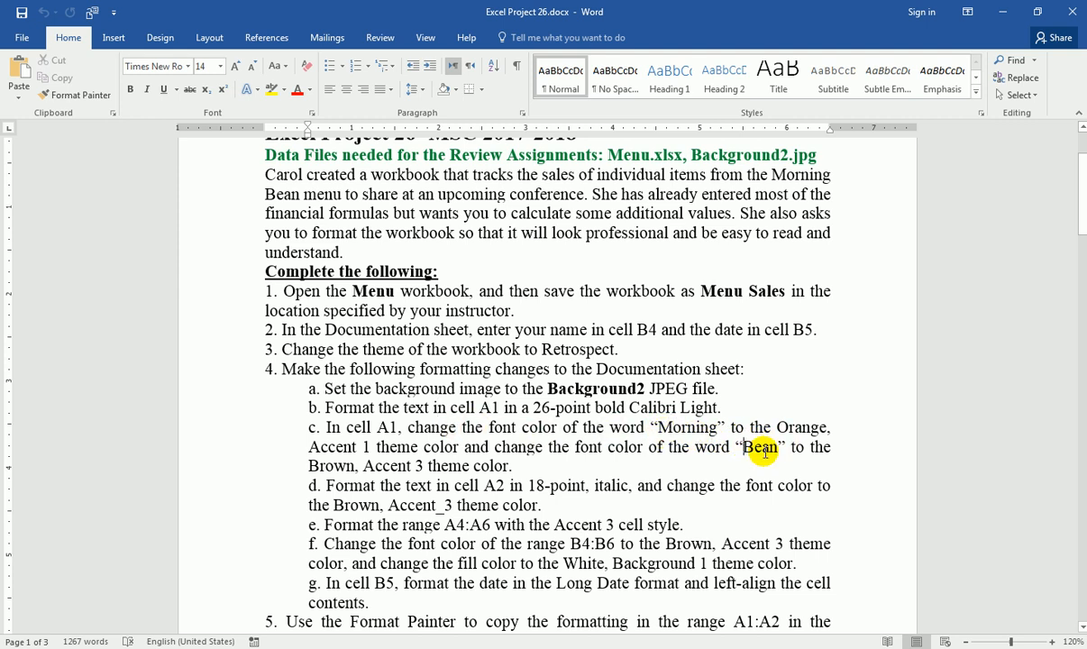
{"action": "left_click", "coordinate": [433, 648]}
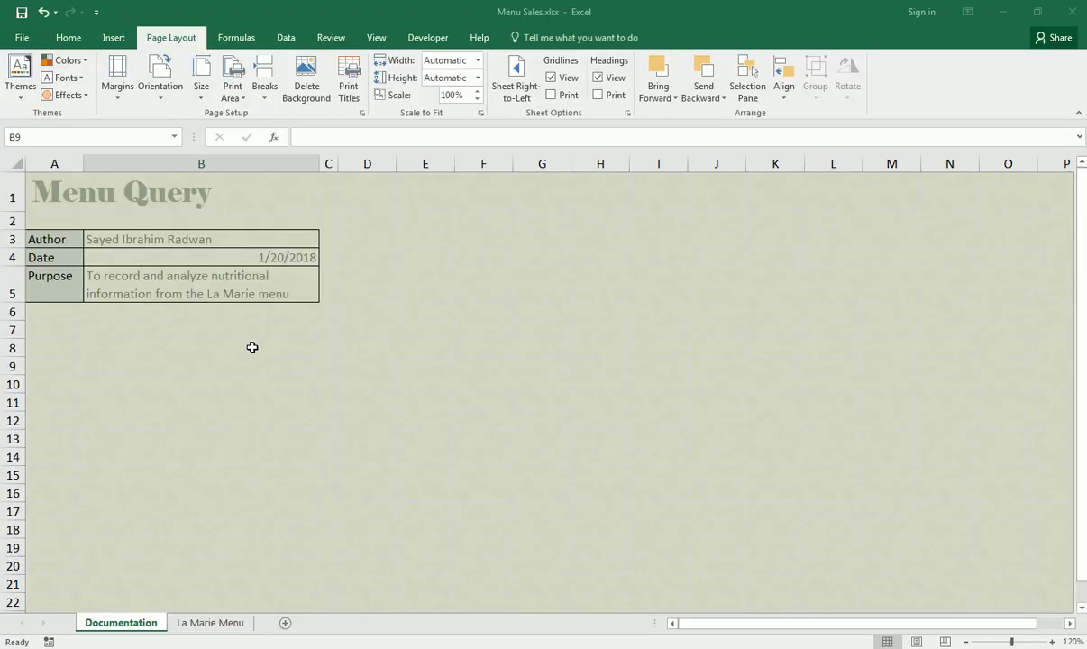
{"action": "left_click", "coordinate": [58, 185]}
{"action": "left_click", "coordinate": [71, 38]}
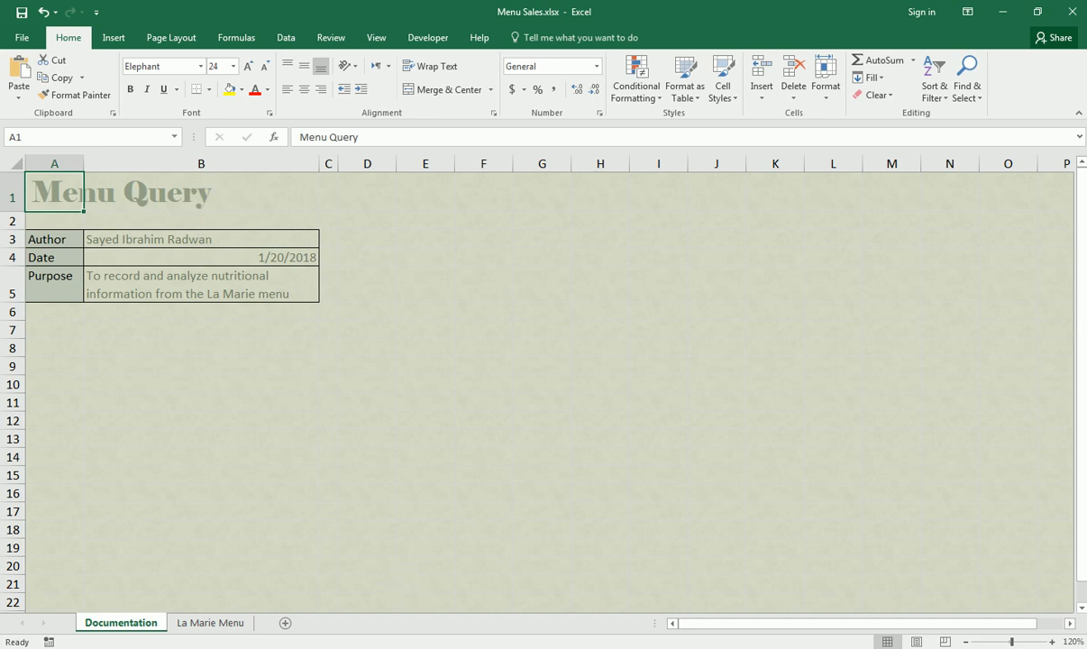
{"action": "mouse_move", "coordinate": [454, 648]}
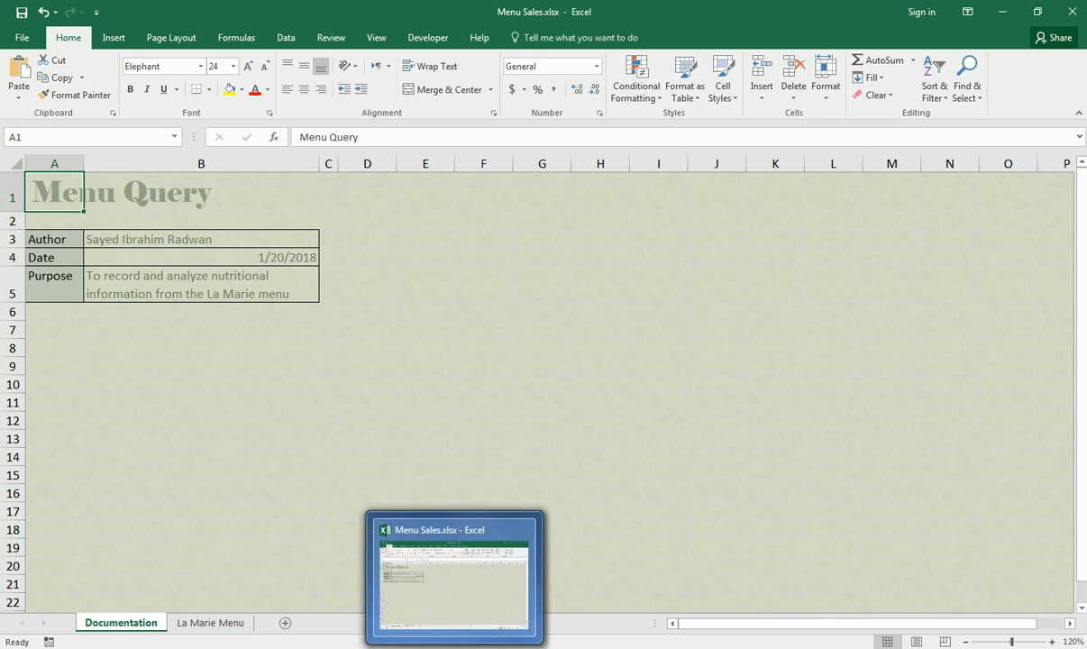
{"action": "left_click", "coordinate": [407, 648]}
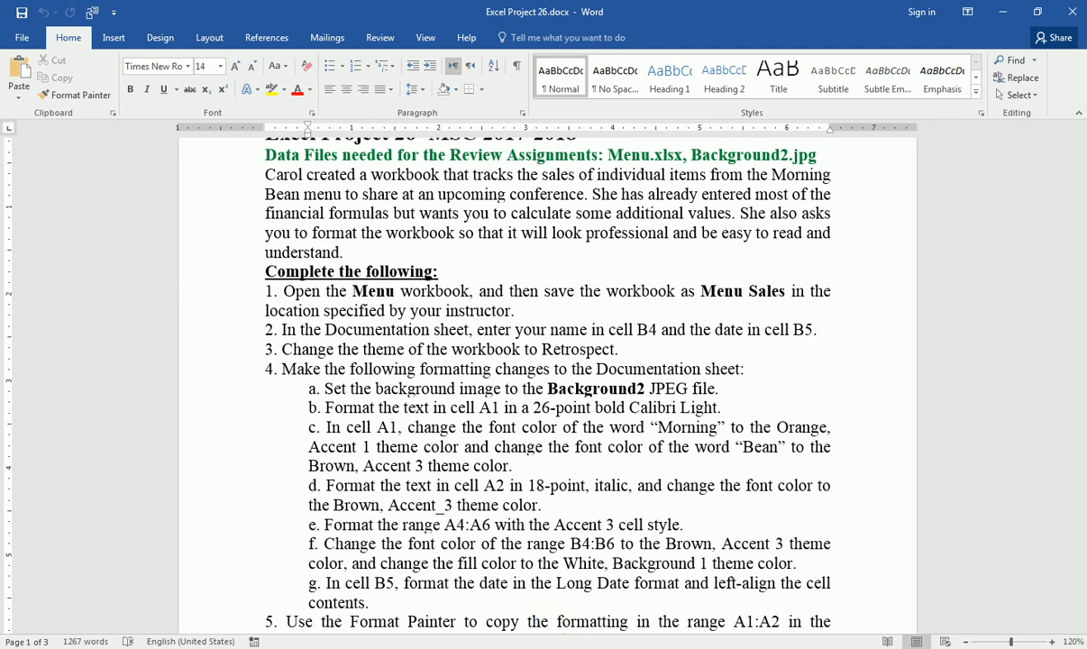
{"action": "key", "text": "alt+Tab"}
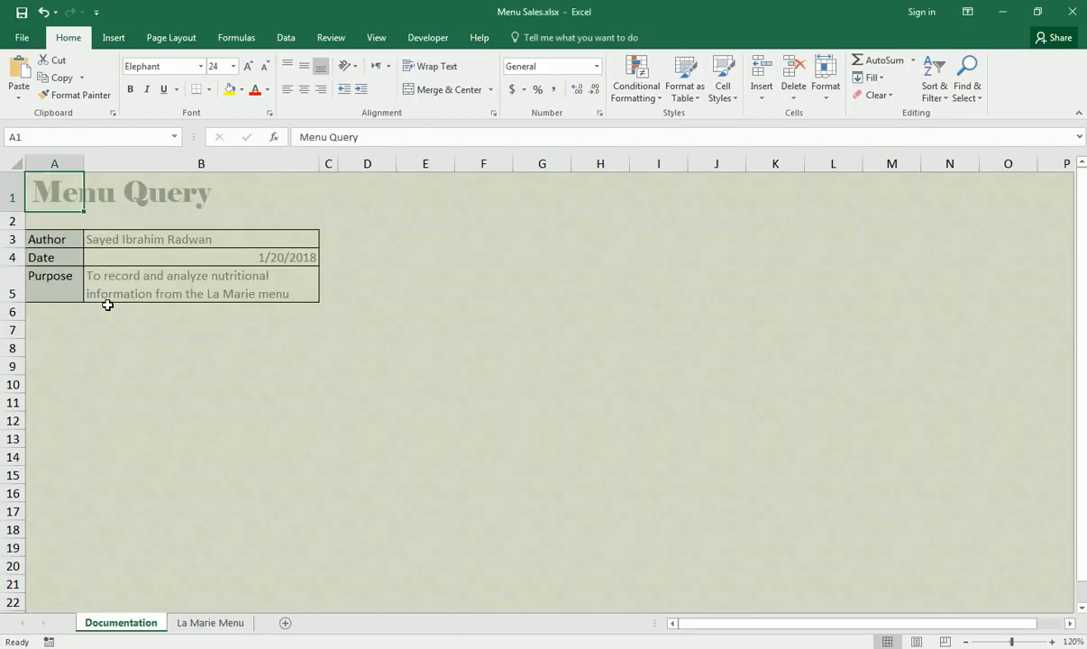
Insert a blank row above the Menu Query title on the Documentation sheet and select cell A1
{"action": "left_click", "coordinate": [13, 196]}
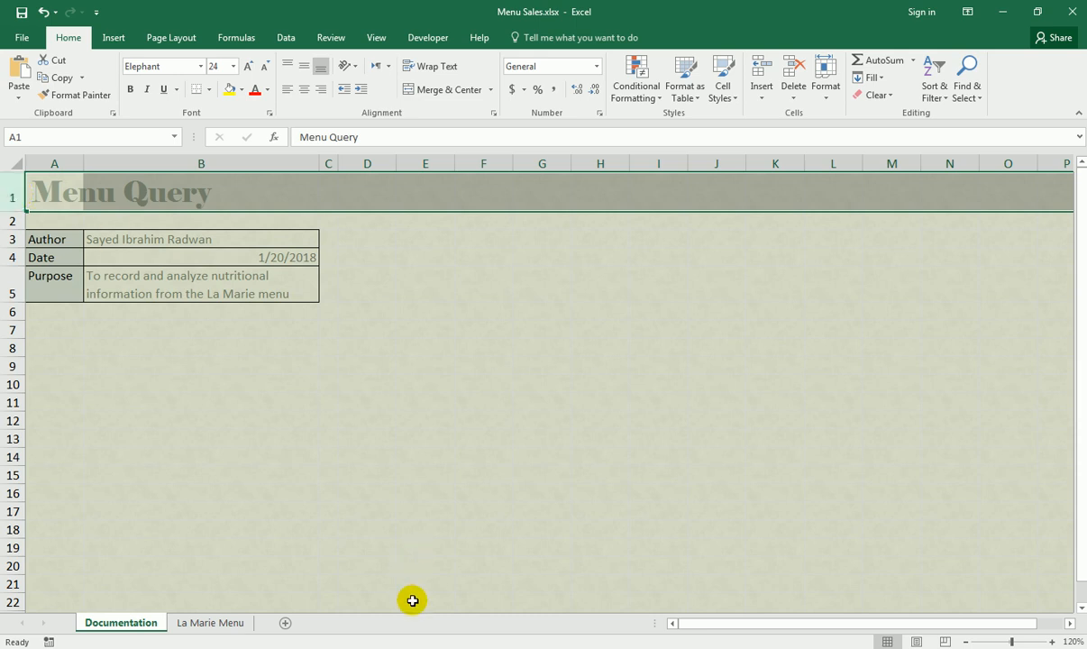
{"action": "key", "text": "alt+Tab"}
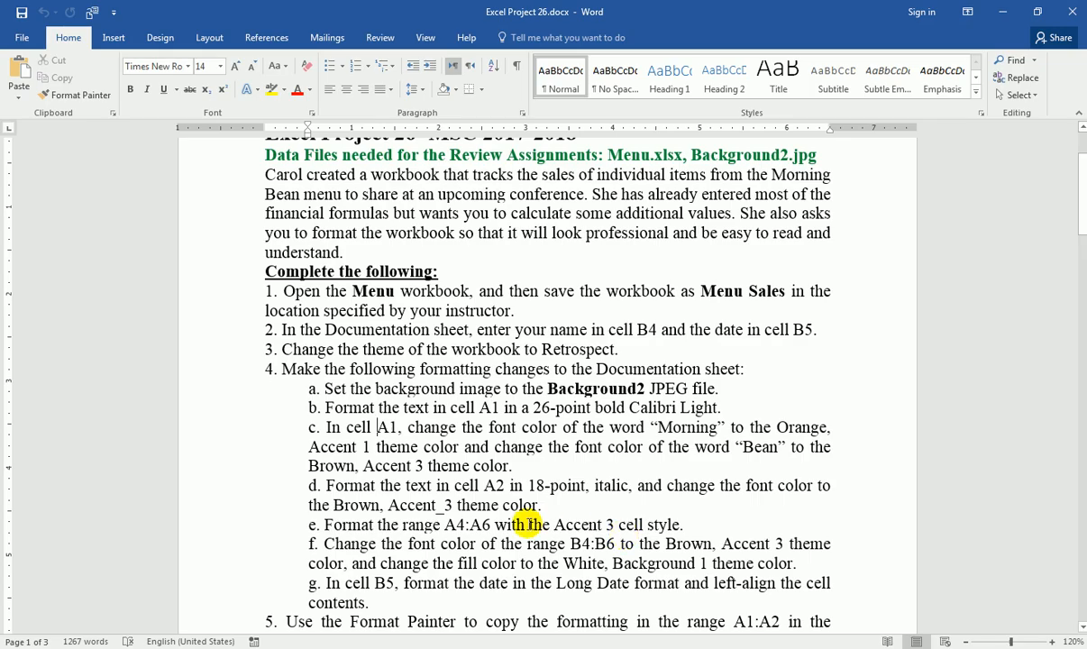
{"action": "key", "text": "alt+Tab"}
{"action": "right_click", "coordinate": [16, 192]}
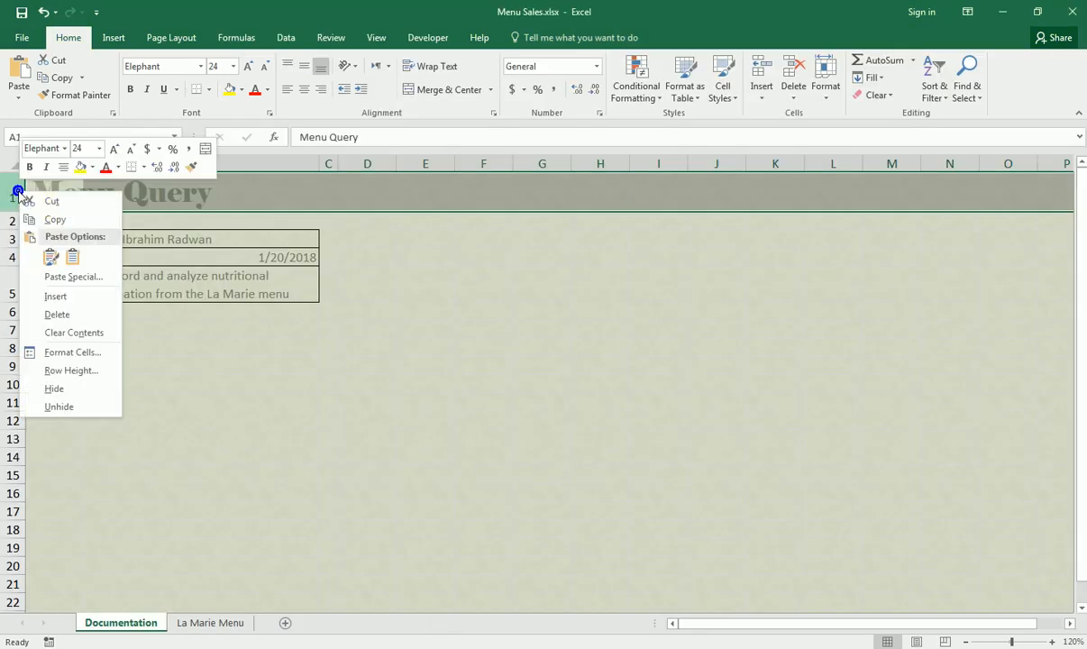
{"action": "left_click", "coordinate": [67, 301]}
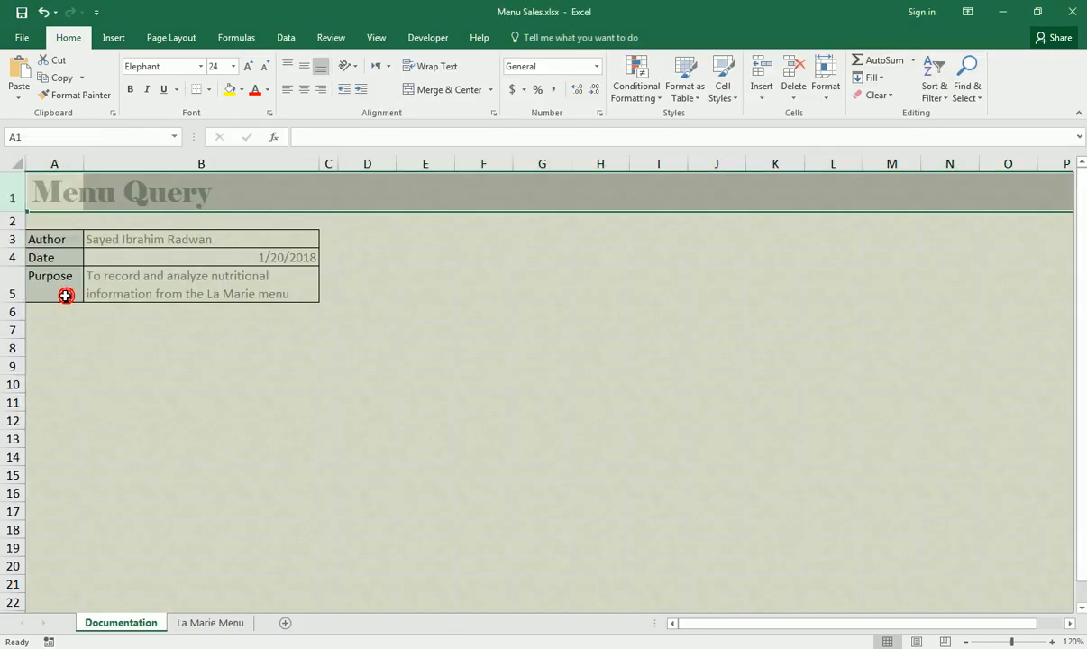
{"action": "left_click", "coordinate": [55, 186]}
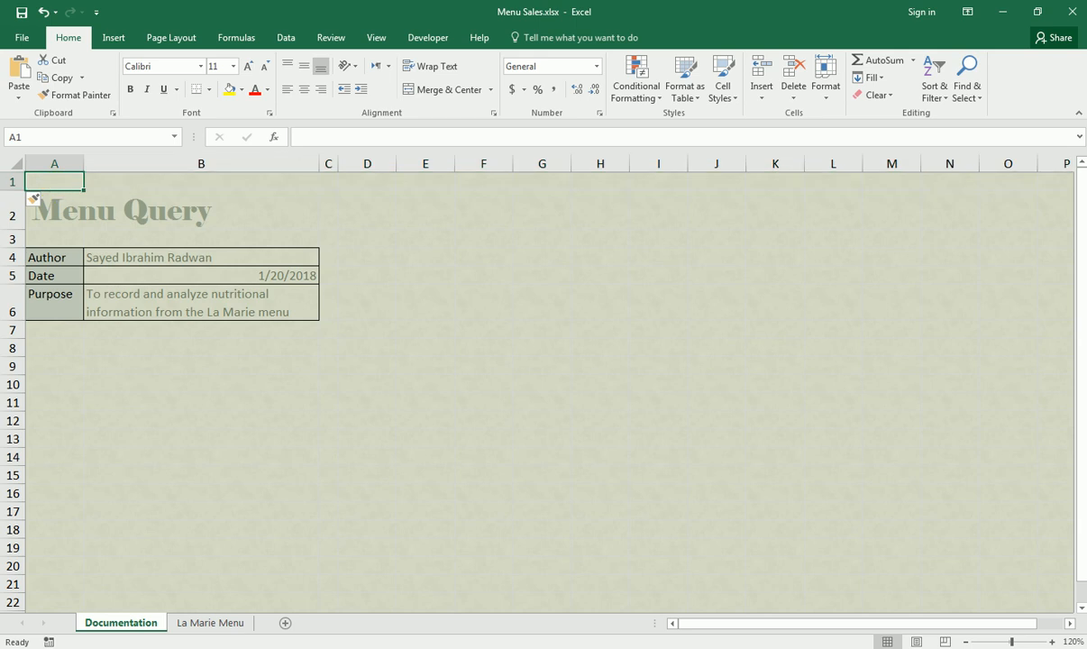
Look up the word "Morning" required for cell A1 in instruction 4c in Word, and return to Excel
{"action": "key", "text": "alt+Tab"}
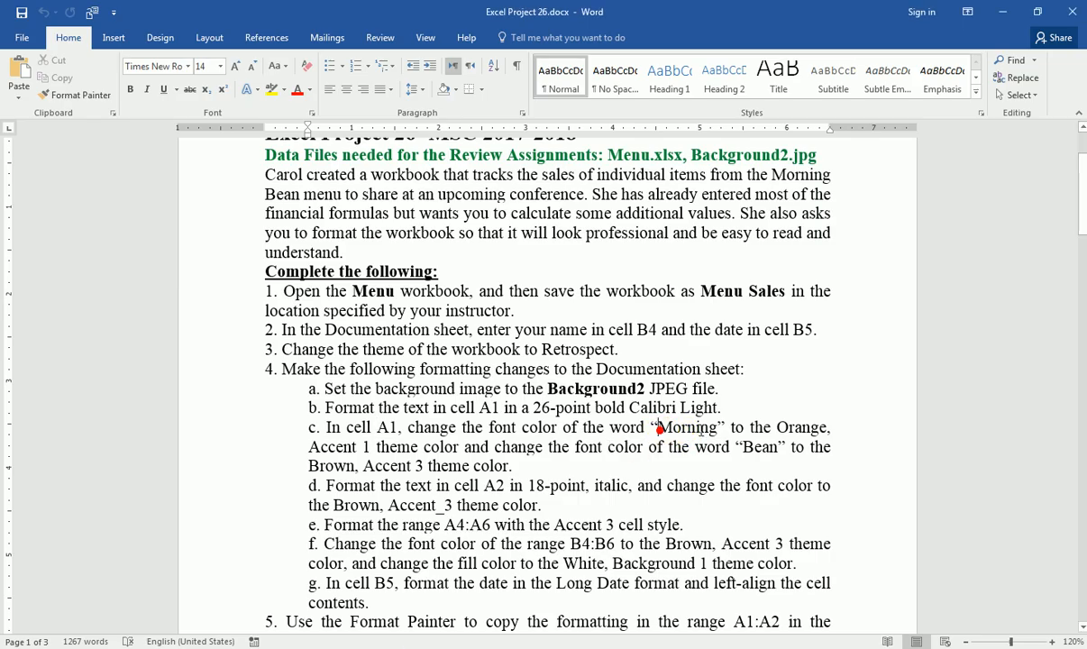
{"action": "double_click", "coordinate": [700, 429]}
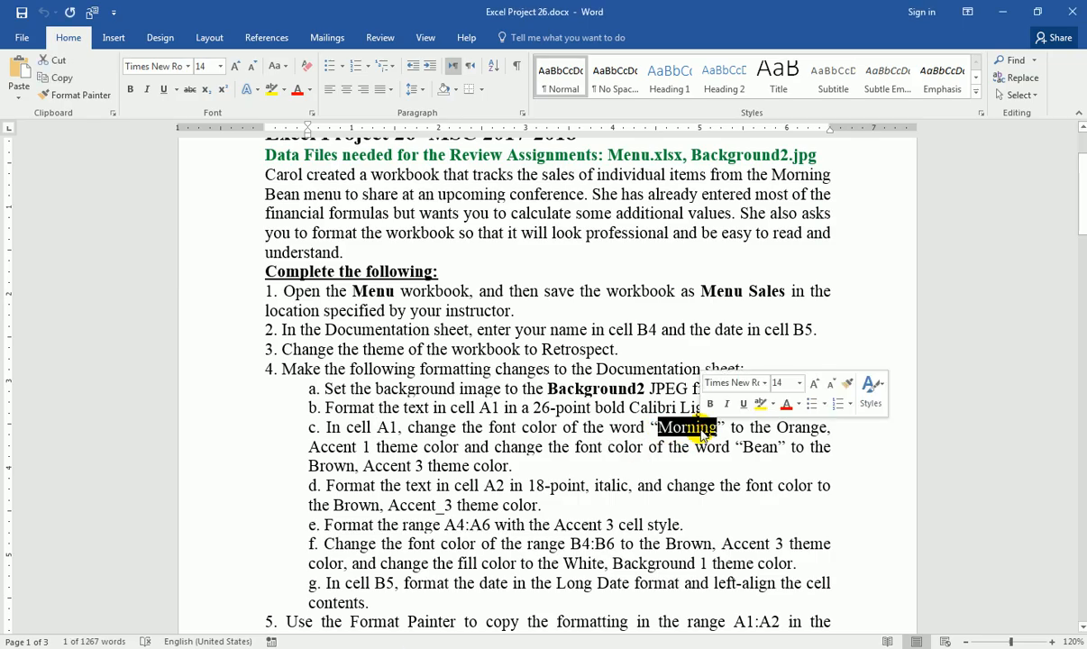
{"action": "key", "text": "alt+Tab"}
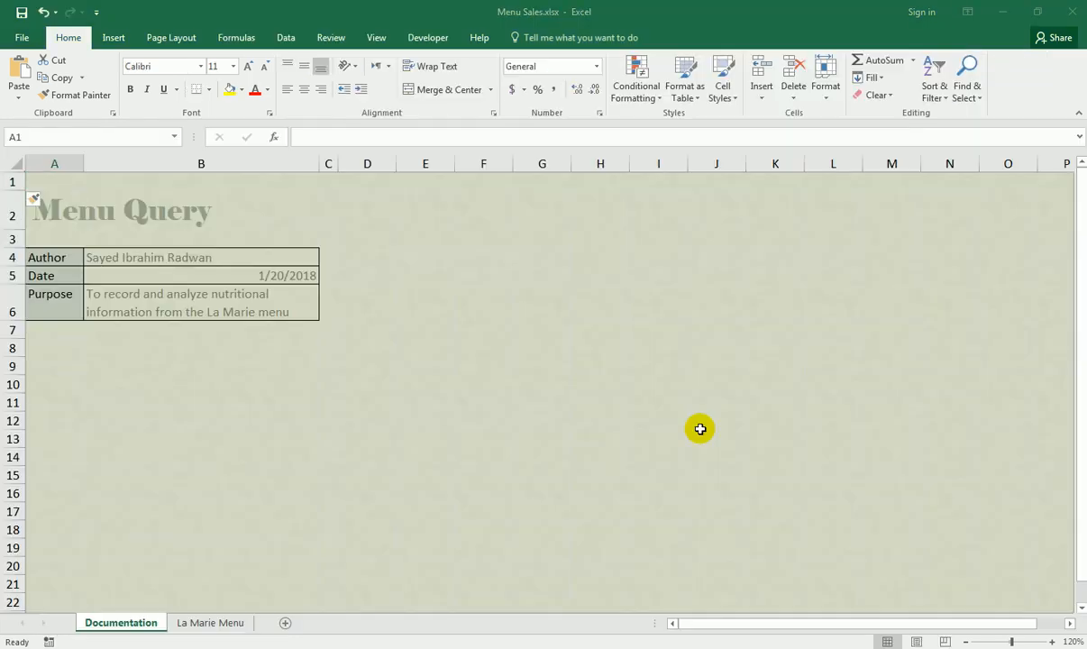
Enter "Morning Bean" in cell A1 of the Documentation sheet, checking the second word against instruction 4c in Word
{"action": "left_click", "coordinate": [332, 137]}
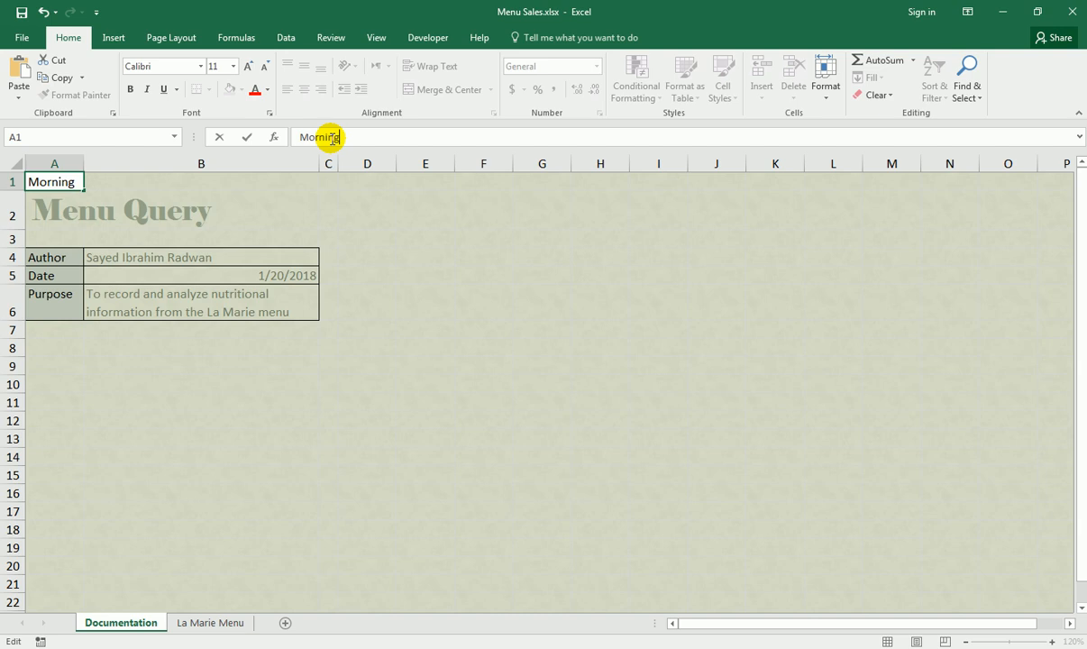
{"action": "key", "text": "Return"}
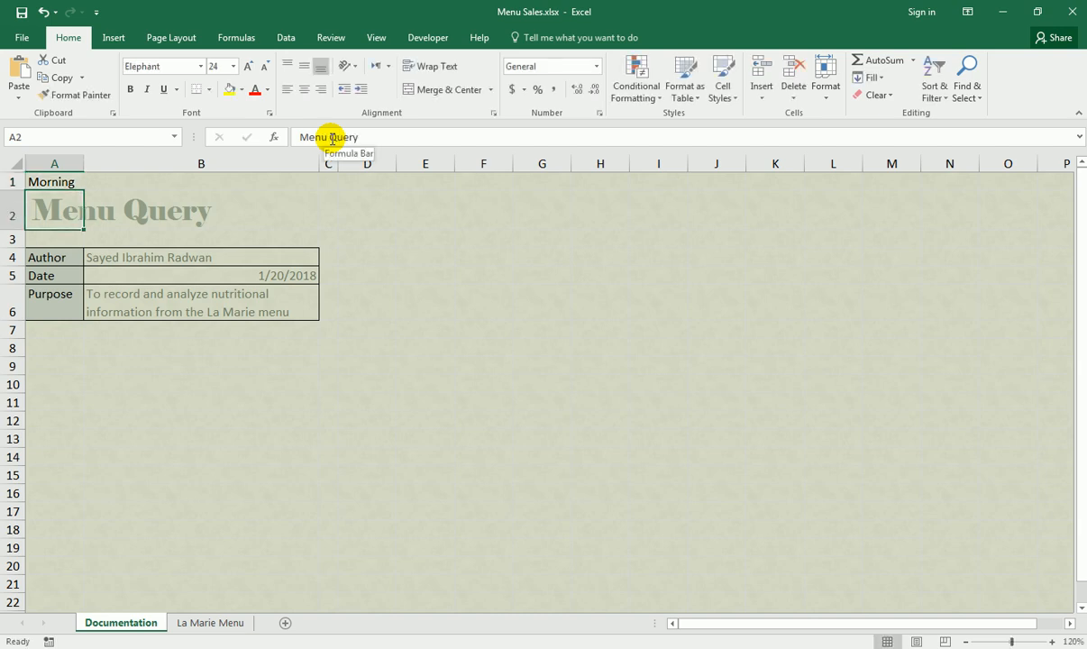
{"action": "key", "text": "alt+Tab"}
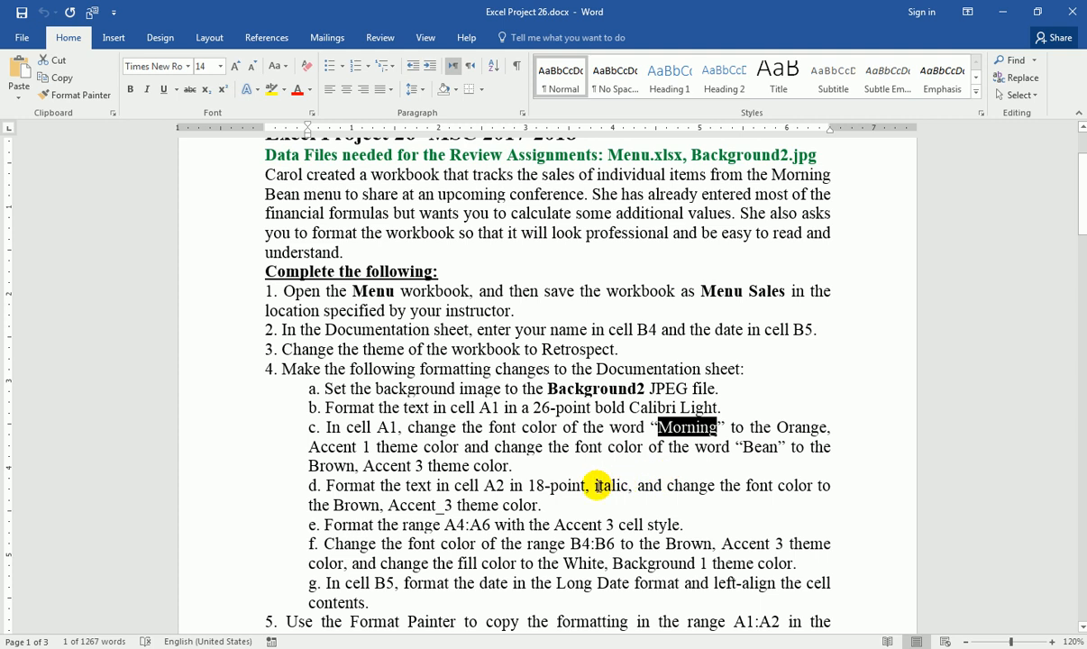
{"action": "double_click", "coordinate": [759, 447]}
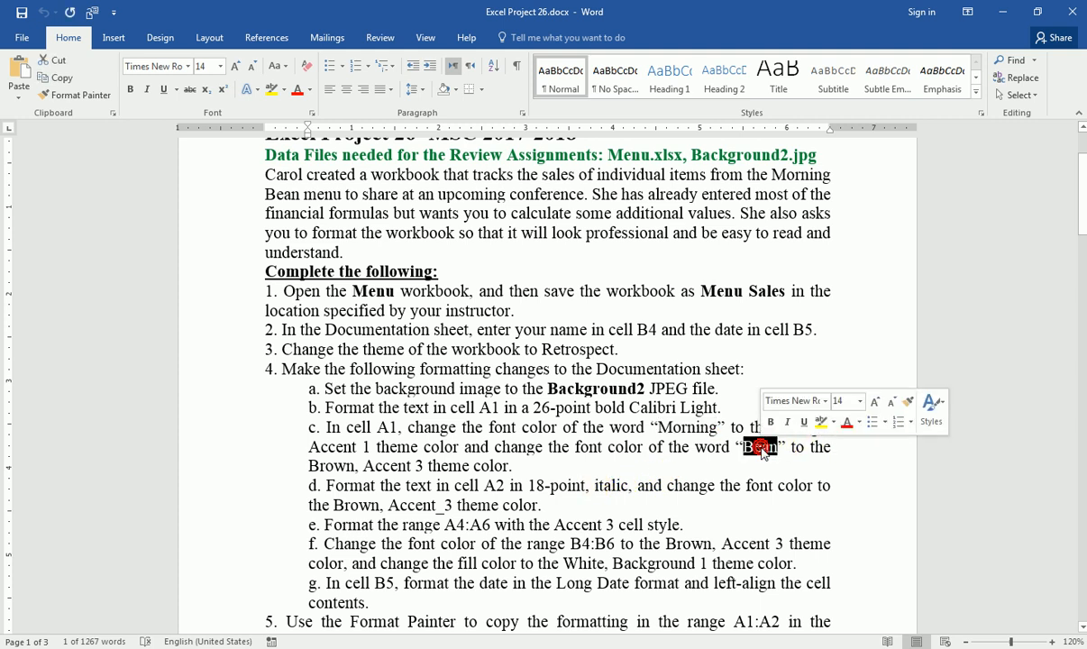
{"action": "key", "text": "alt+Tab"}
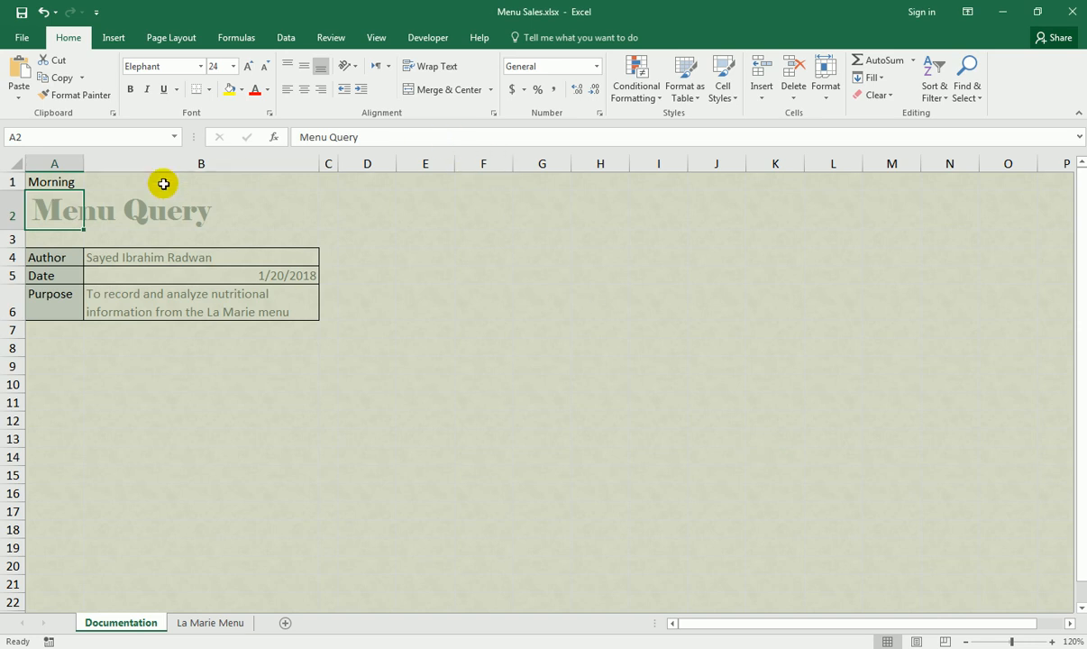
{"action": "left_click", "coordinate": [54, 179]}
{"action": "left_click", "coordinate": [377, 137]}
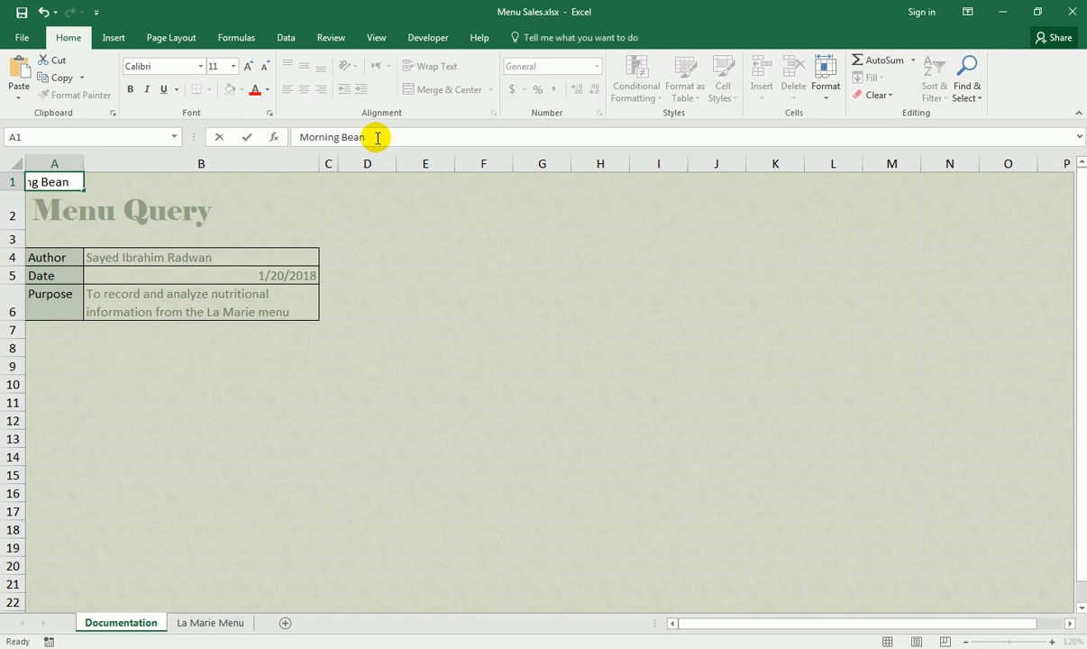
{"action": "key", "text": "Return"}
Format cell A1 in 26-point Calibri Light, following instruction 4b in the Word document
{"action": "left_click", "coordinate": [43, 180]}
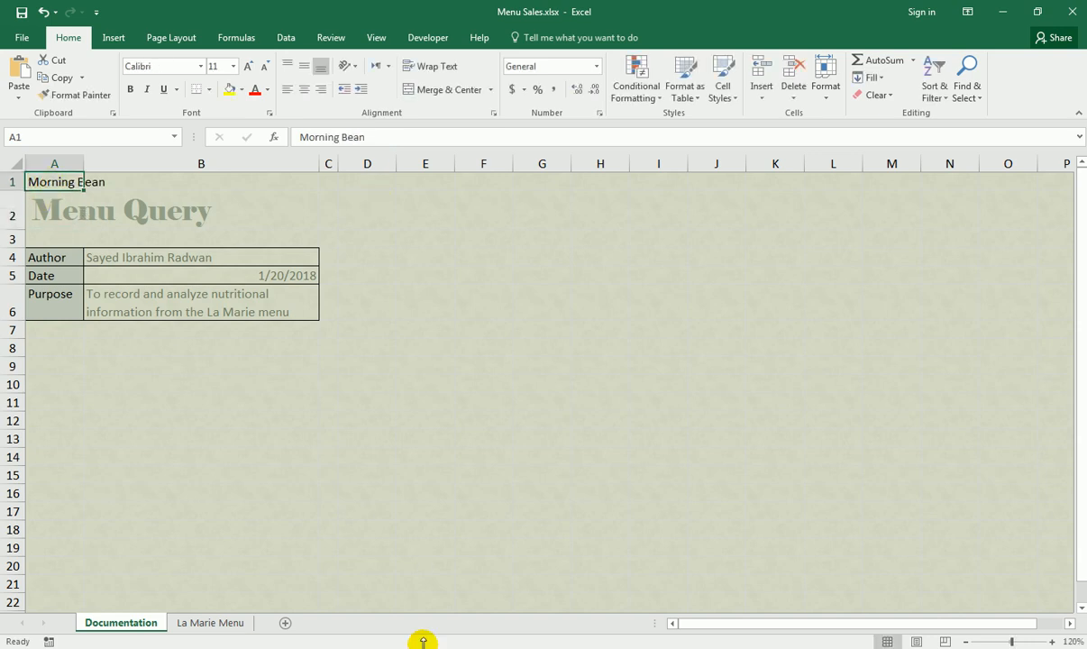
{"action": "key", "text": "alt+Tab"}
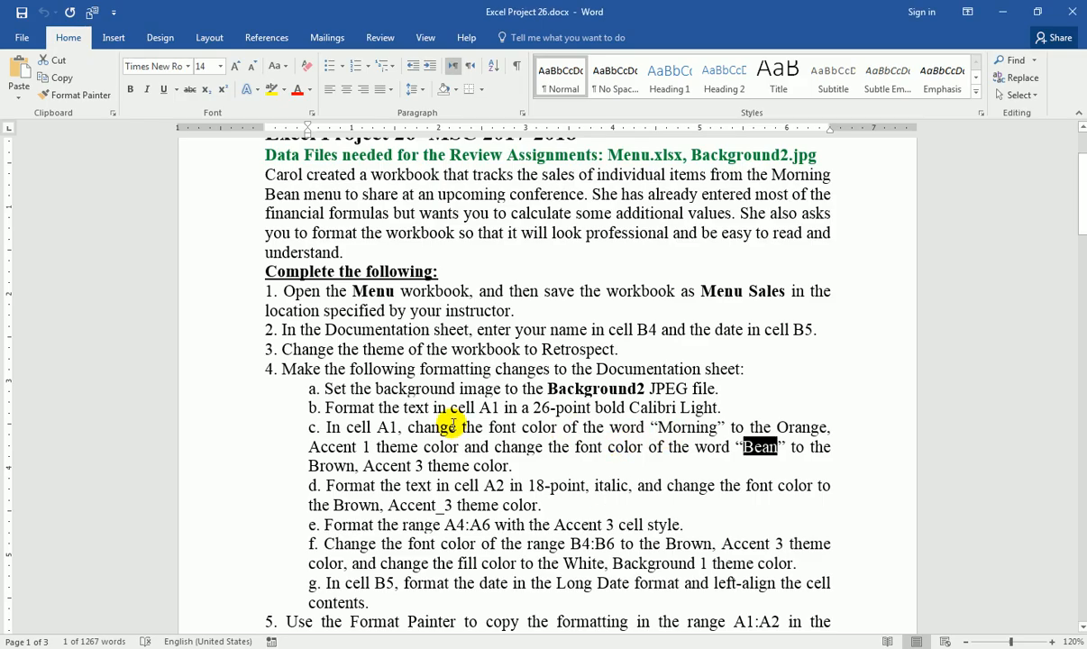
{"action": "left_click", "coordinate": [411, 408]}
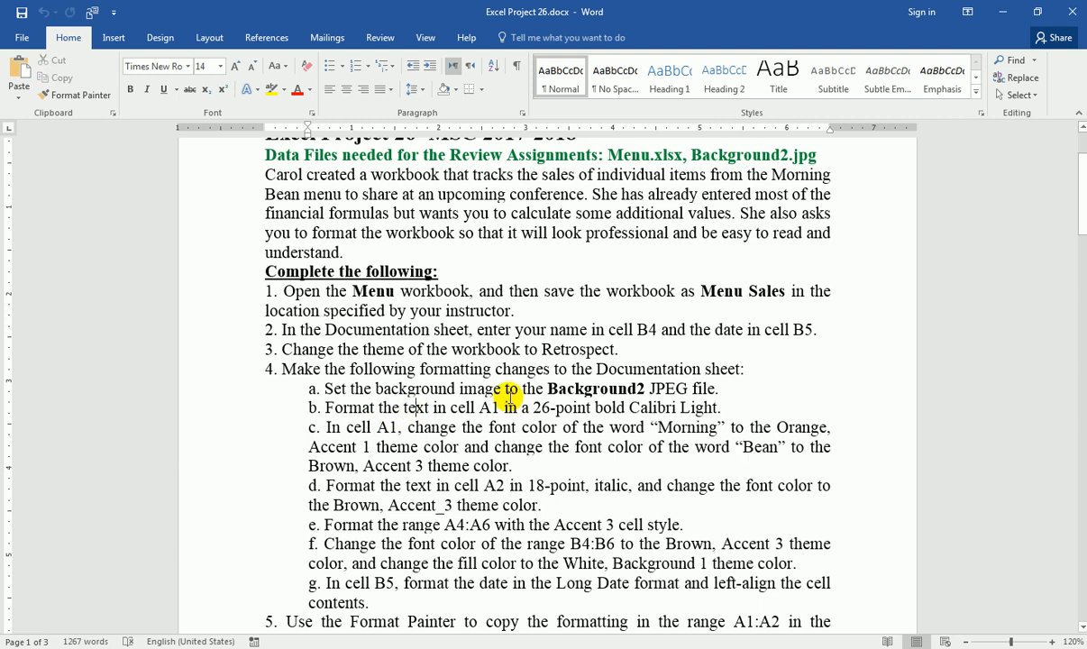
{"action": "key", "text": "alt+Tab"}
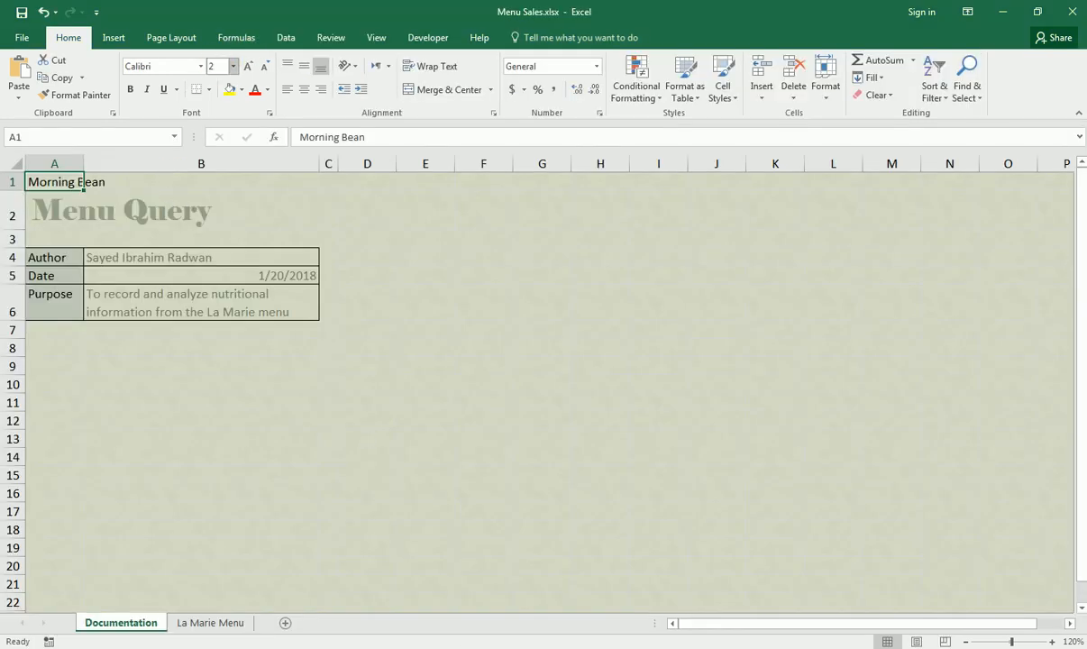
{"action": "type", "text": "26"}
{"action": "key", "text": "Return"}
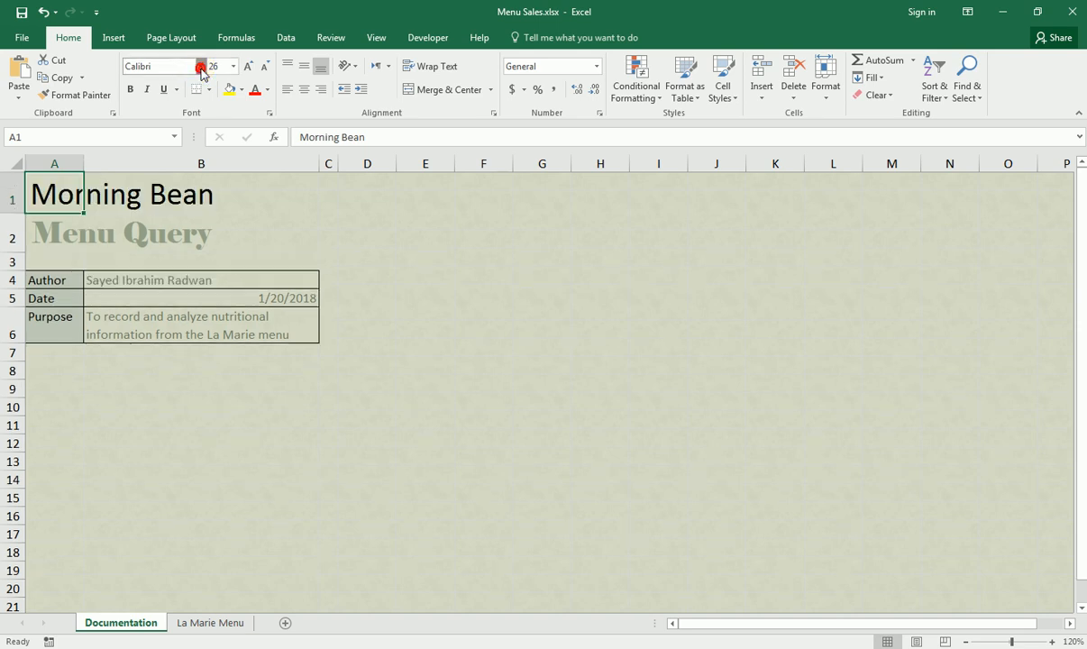
{"action": "left_click", "coordinate": [201, 67]}
{"action": "key", "text": "Escape"}
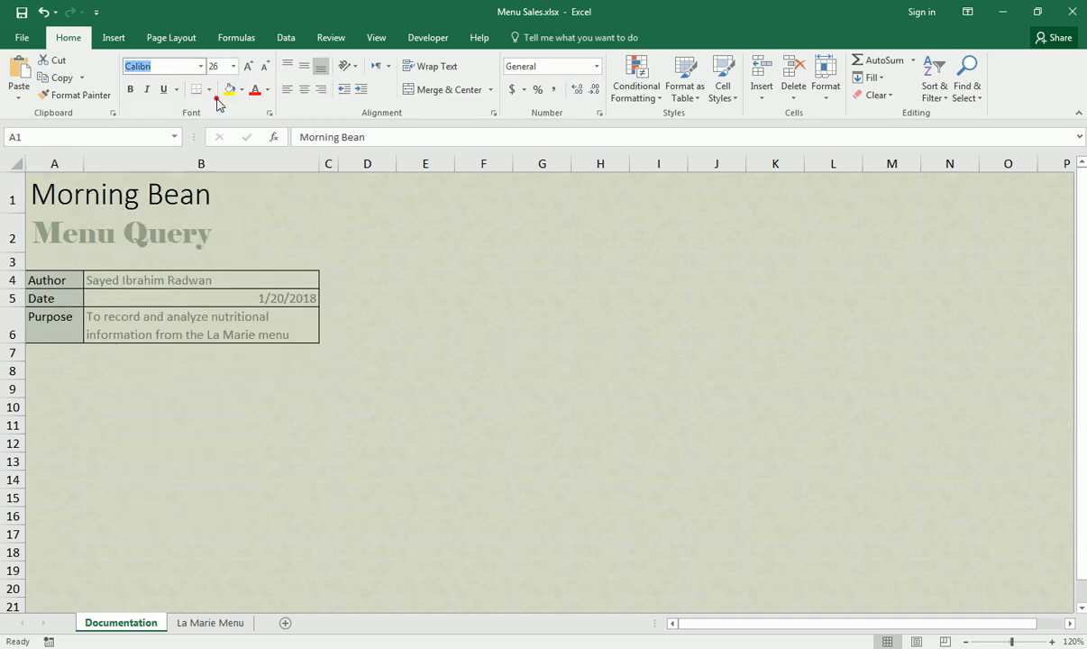
{"action": "key", "text": "Escape"}
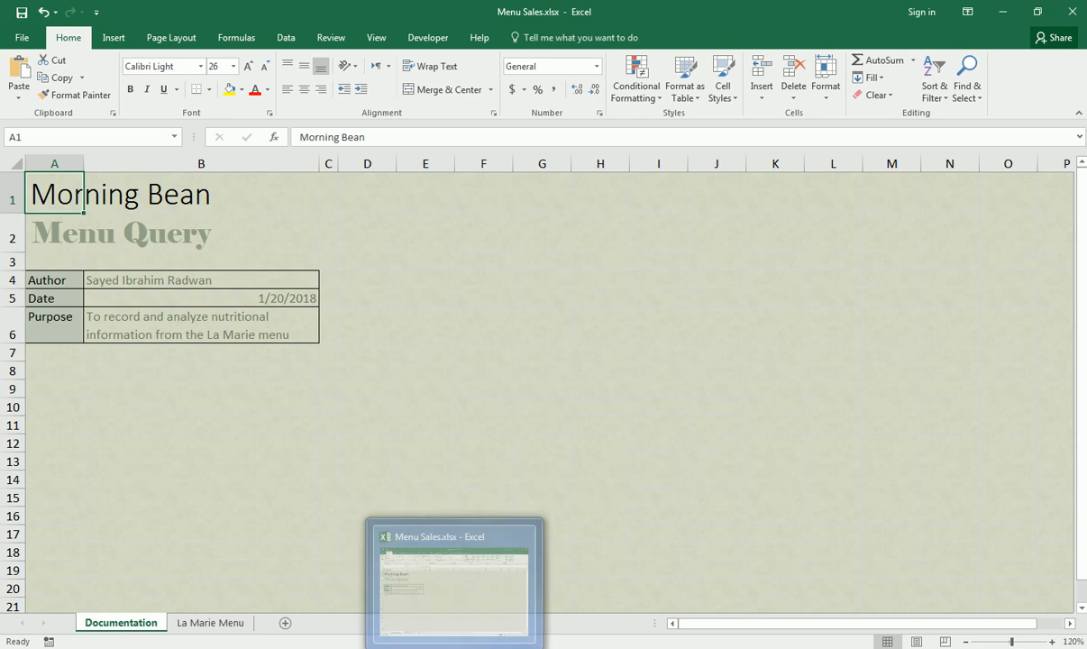
Check instructions 4b and 4c in Word, and color only the word "Morning" in cell A1 with the Orange, Accent 1 theme color in Excel
{"action": "key", "text": "alt+Tab"}
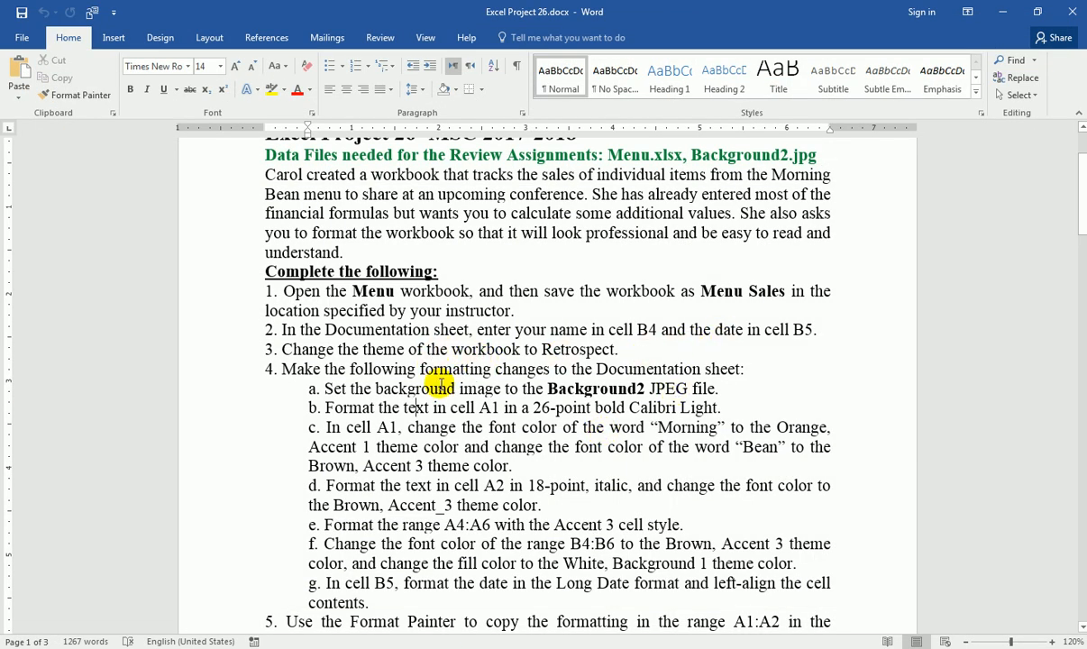
{"action": "left_click", "coordinate": [677, 408]}
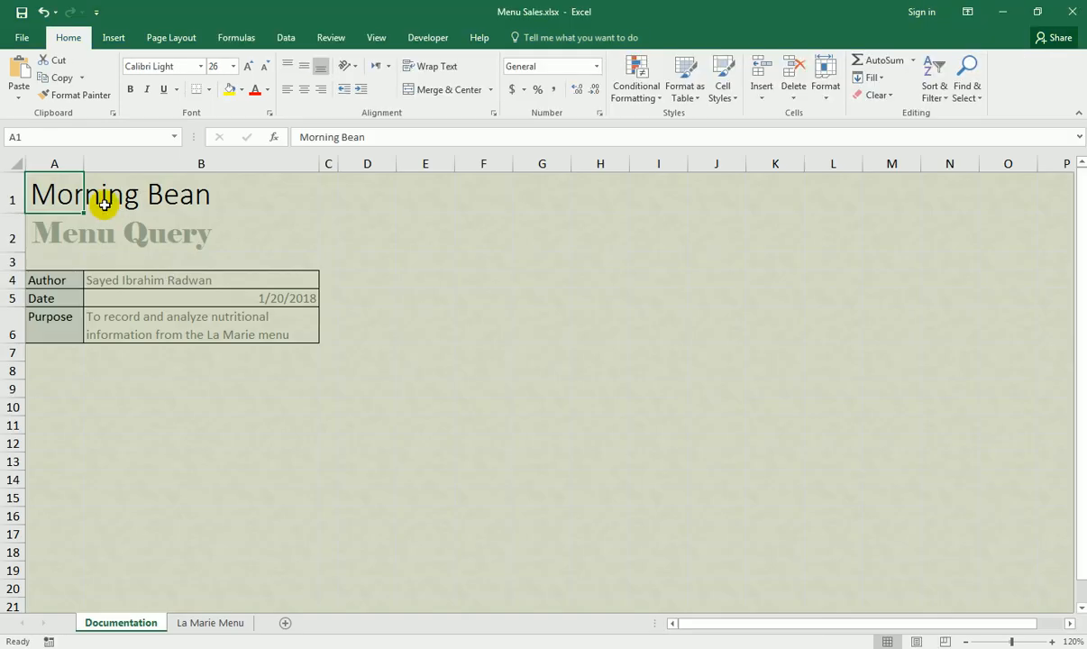
{"action": "double_click", "coordinate": [313, 137]}
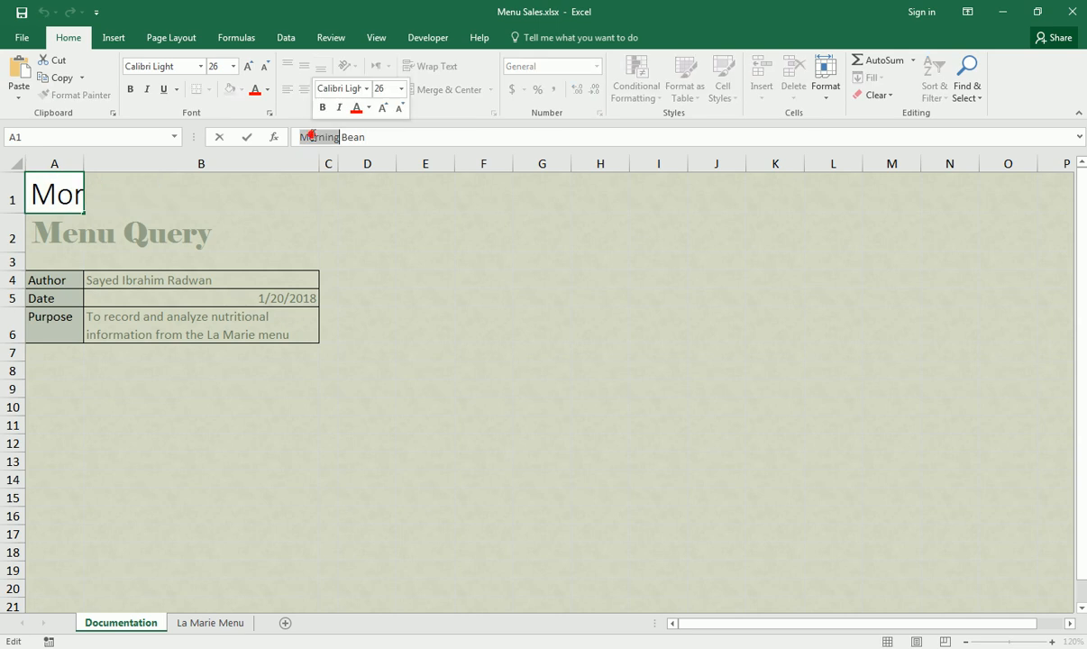
{"action": "left_click", "coordinate": [267, 90]}
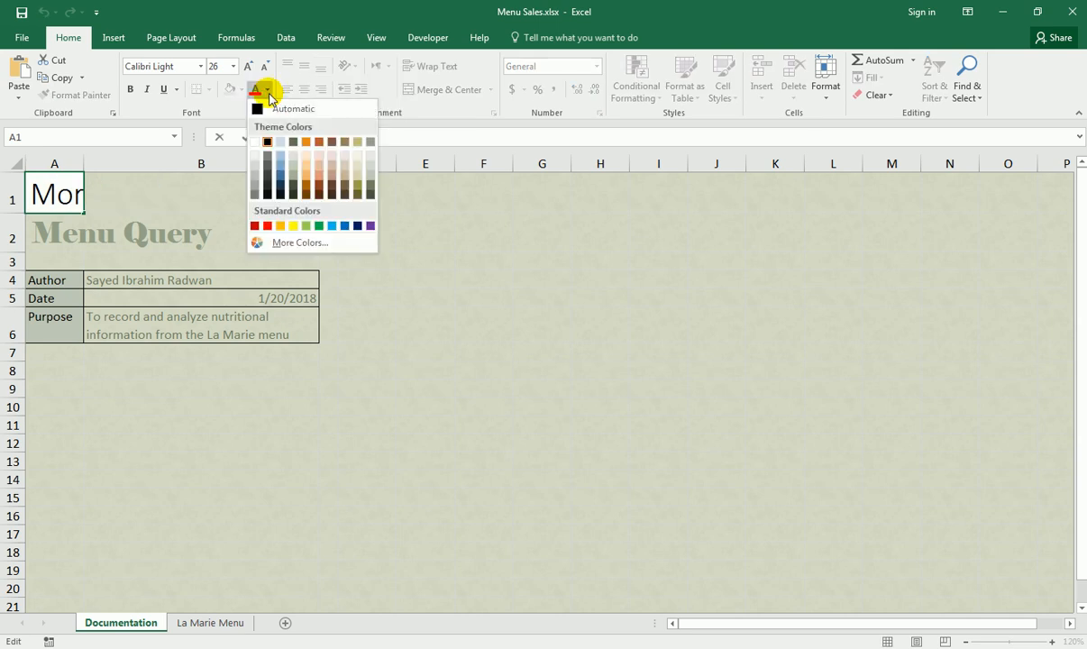
{"action": "left_click", "coordinate": [307, 144]}
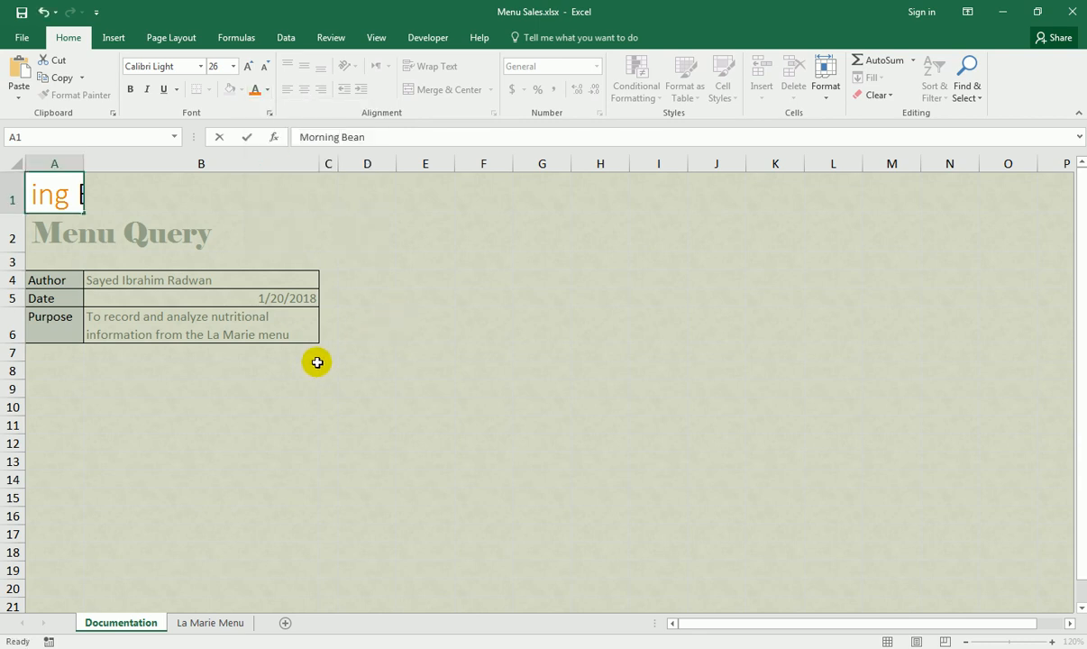
{"action": "key", "text": "Return"}
{"action": "left_click", "coordinate": [63, 192]}
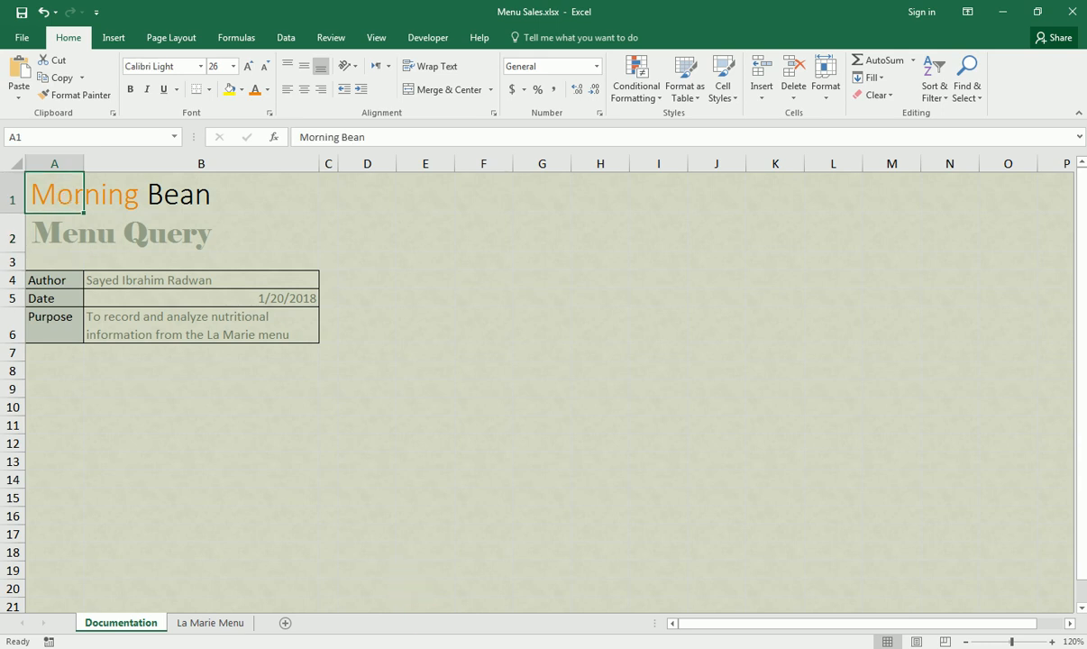
Recheck instruction 4c in Word and change the font color of the word "Bean" in cell A1 to Brown, Accent 3
{"action": "key", "text": "alt+Tab"}
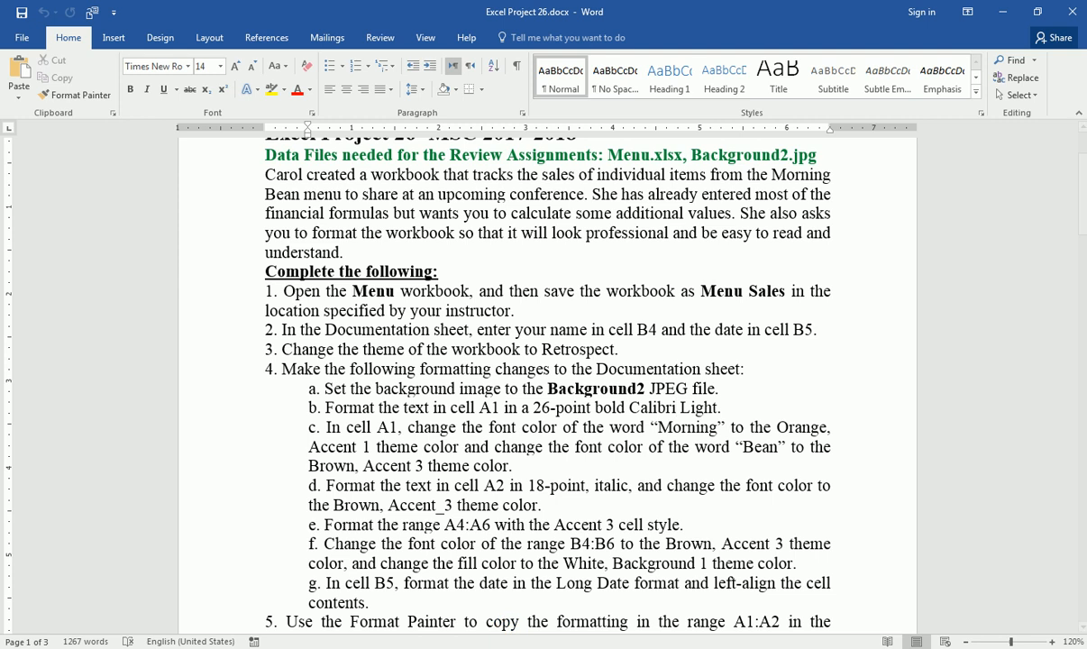
{"action": "key", "text": "alt+Tab"}
{"action": "left_click_drag", "start_coordinate": [364, 137], "coordinate": [342, 137]}
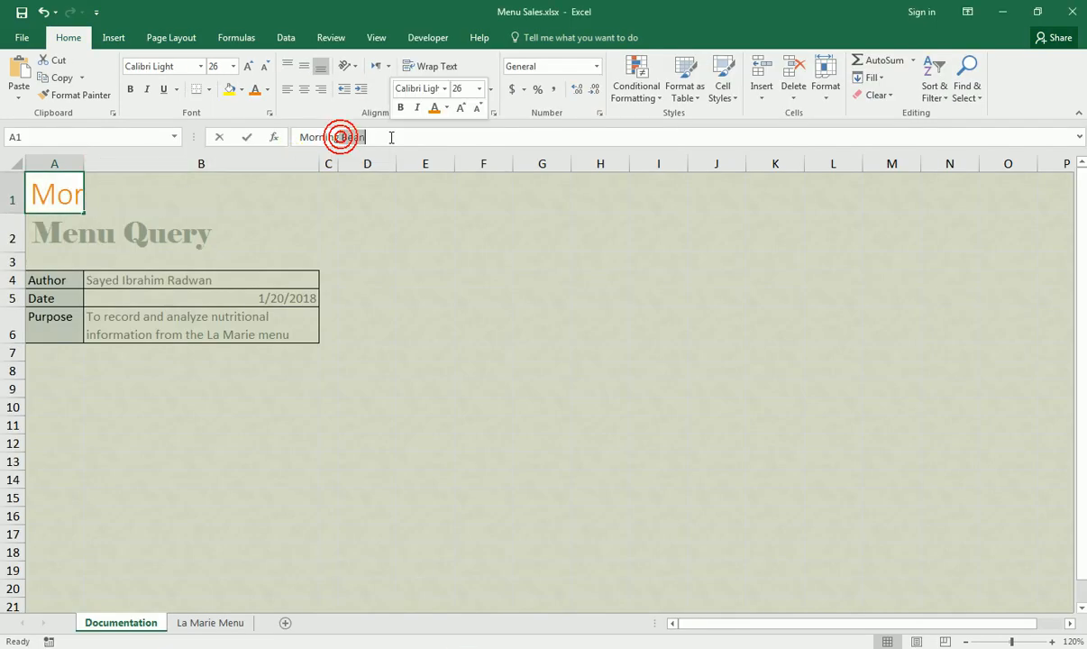
{"action": "left_click", "coordinate": [267, 89]}
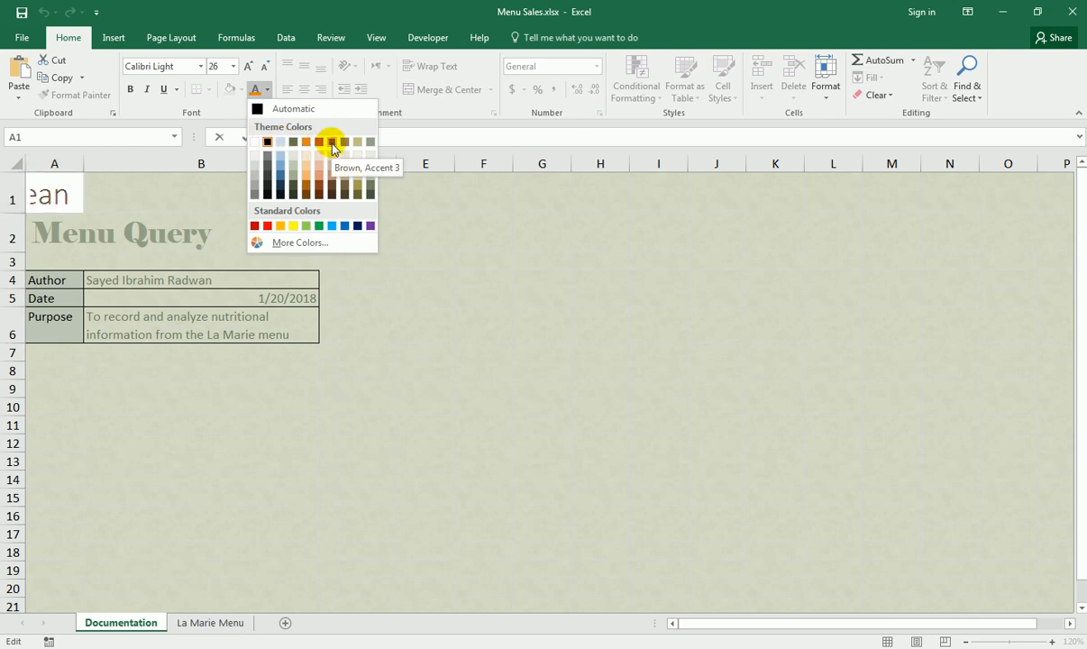
{"action": "left_click", "coordinate": [296, 126]}
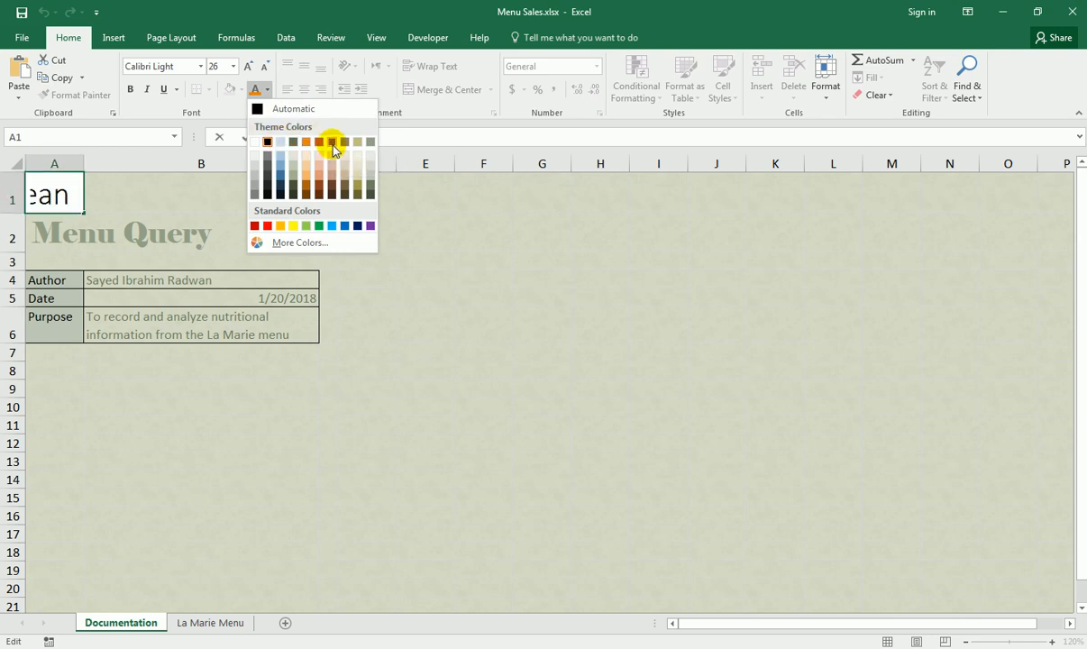
{"action": "left_click", "coordinate": [331, 143]}
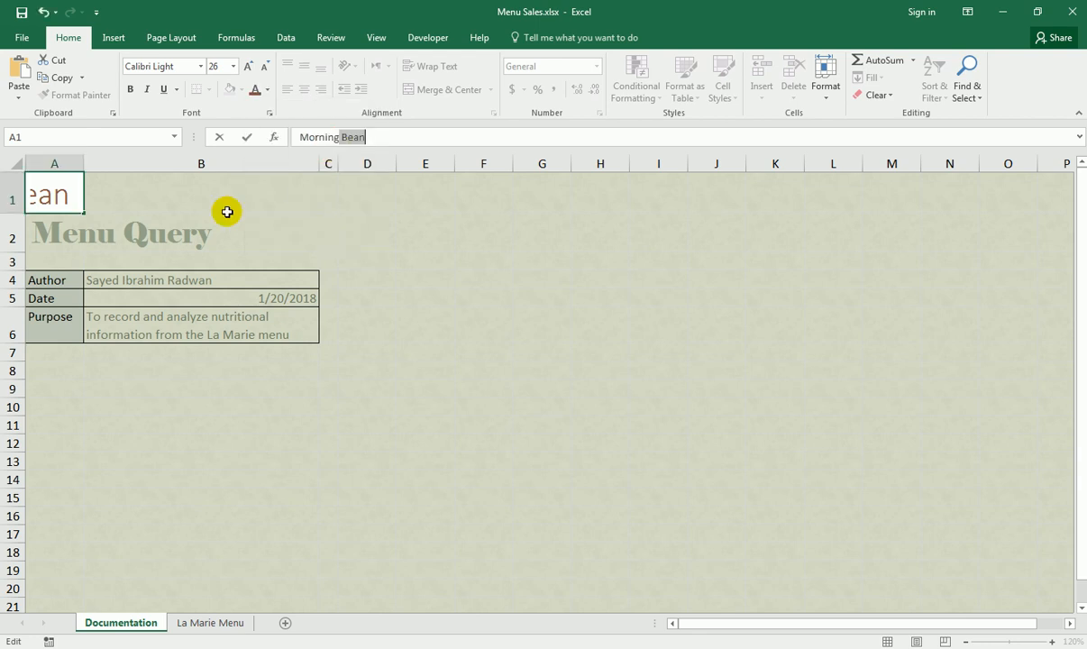
{"action": "key", "text": "Return"}
Review instruction 4b in Word for the remaining font requirement and make the Morning Bean title in cell A1 bold in Excel
{"action": "key", "text": "alt+Tab"}
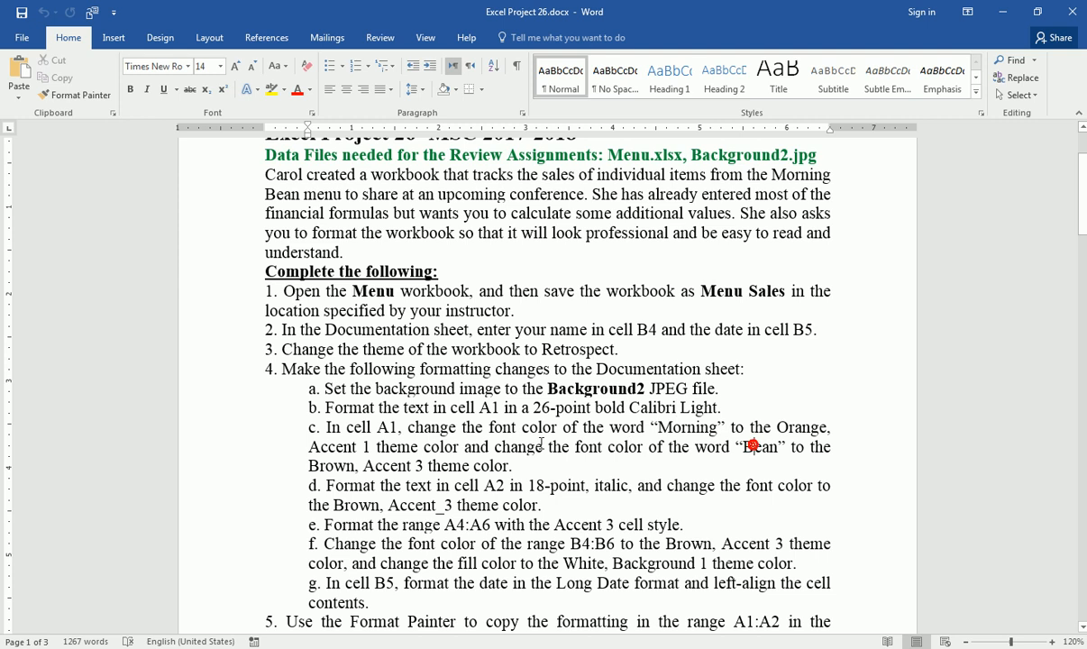
{"action": "scroll", "coordinate": [361, 477], "scroll_direction": "down", "scroll_amount": 1}
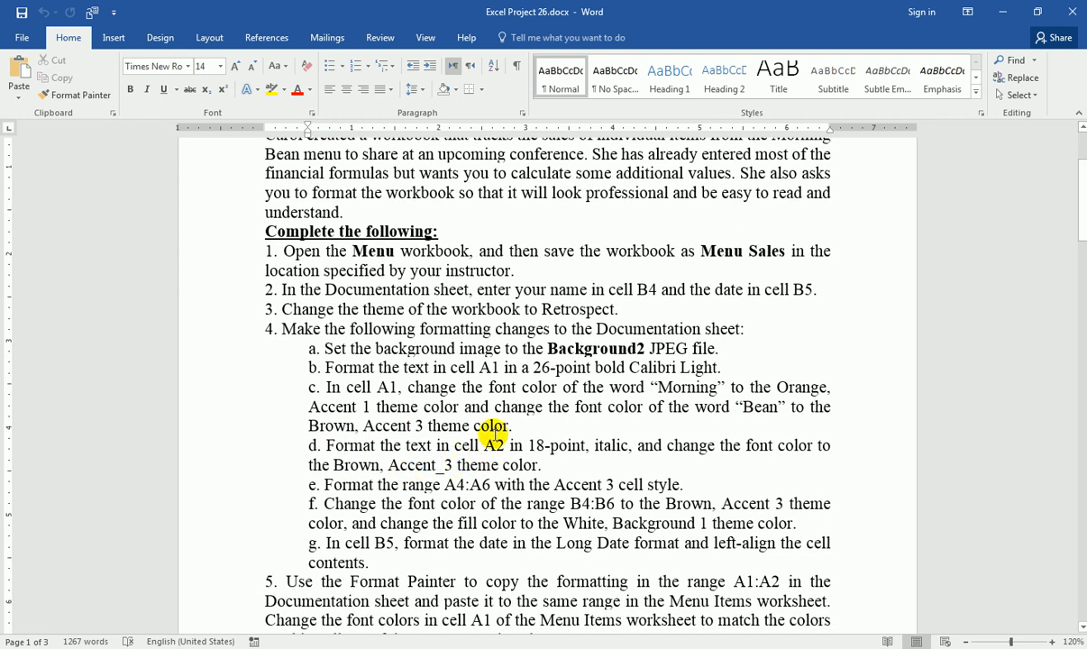
{"action": "left_click", "coordinate": [618, 369]}
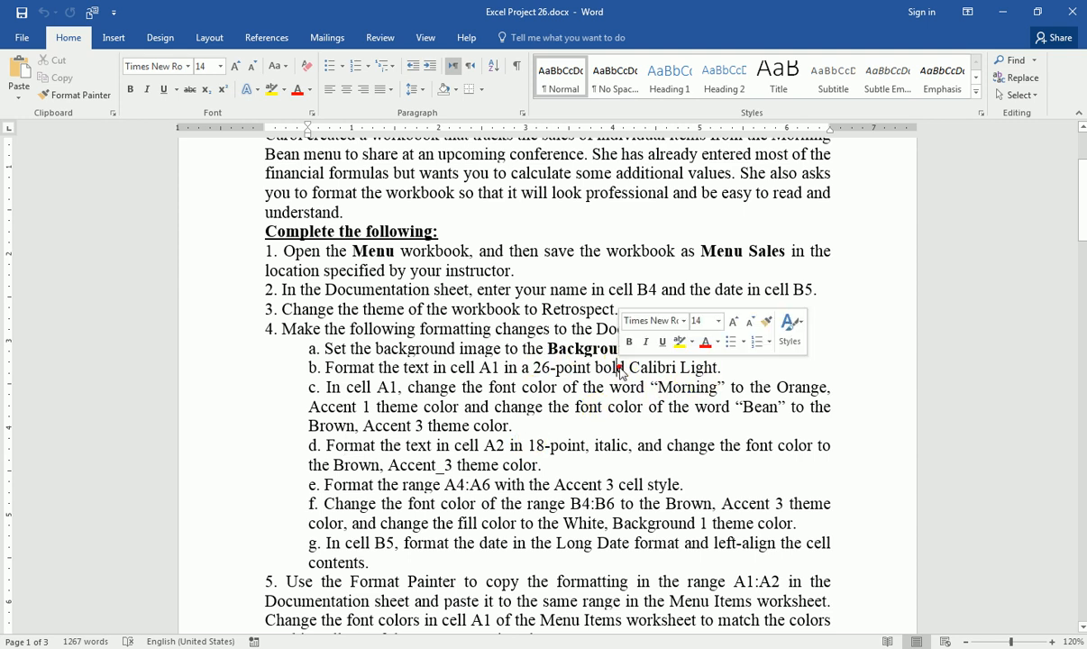
{"action": "double_click", "coordinate": [618, 369]}
{"action": "left_click", "coordinate": [451, 647]}
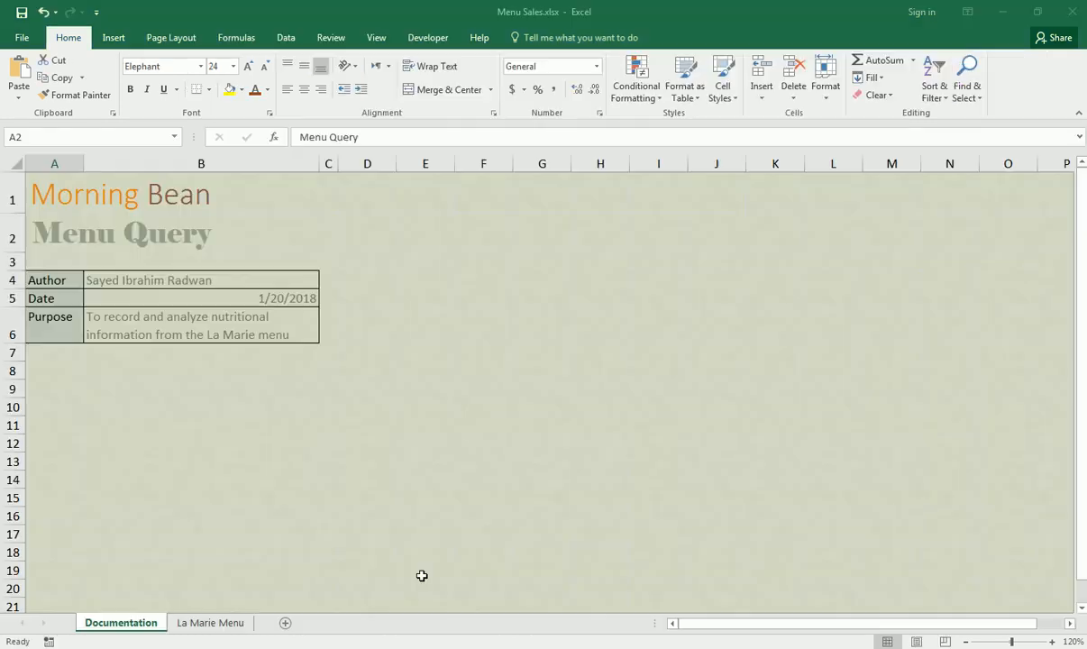
{"action": "left_click", "coordinate": [68, 201]}
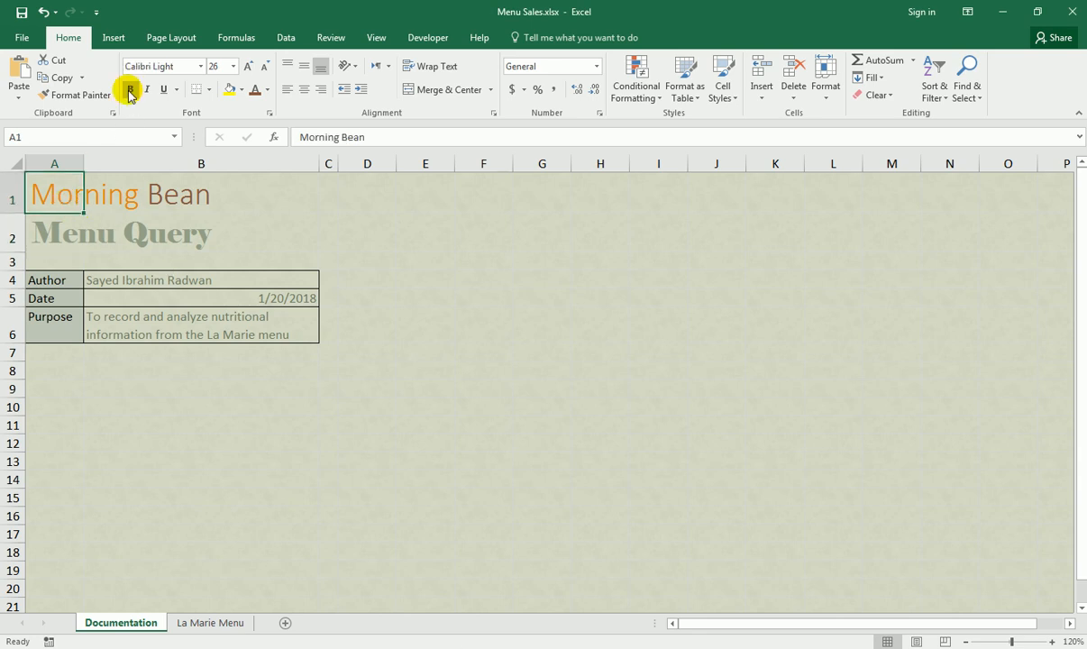
{"action": "left_click", "coordinate": [129, 89]}
Set the Menu Query text in cell A2 to 18 points per instruction 4d, and return to the Word instructions
{"action": "left_click", "coordinate": [55, 231]}
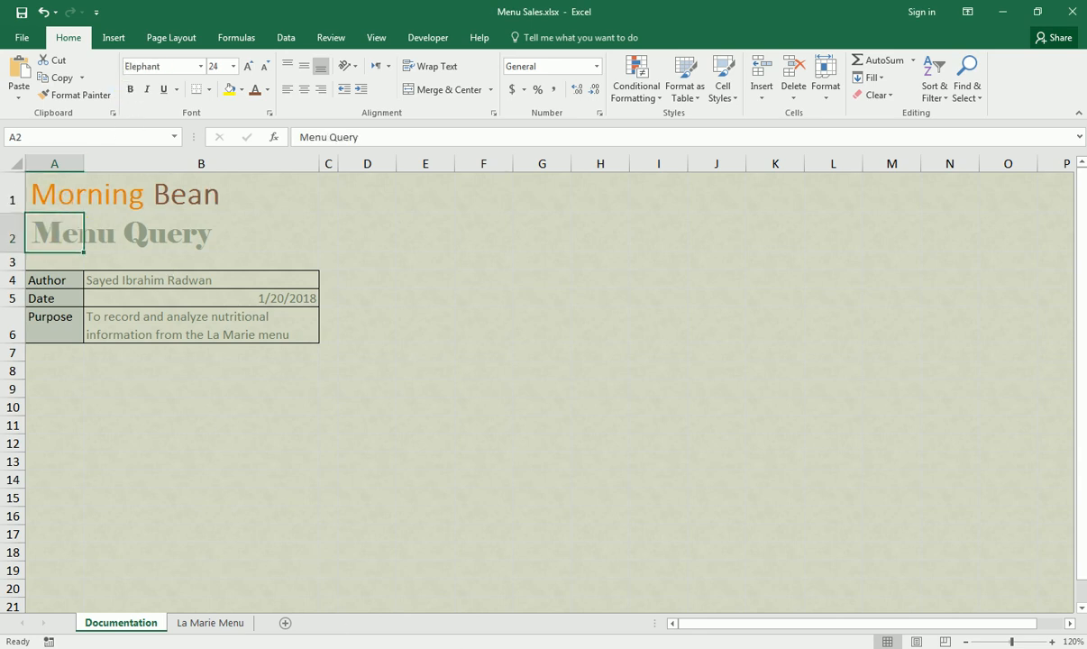
{"action": "key", "text": "alt+Tab"}
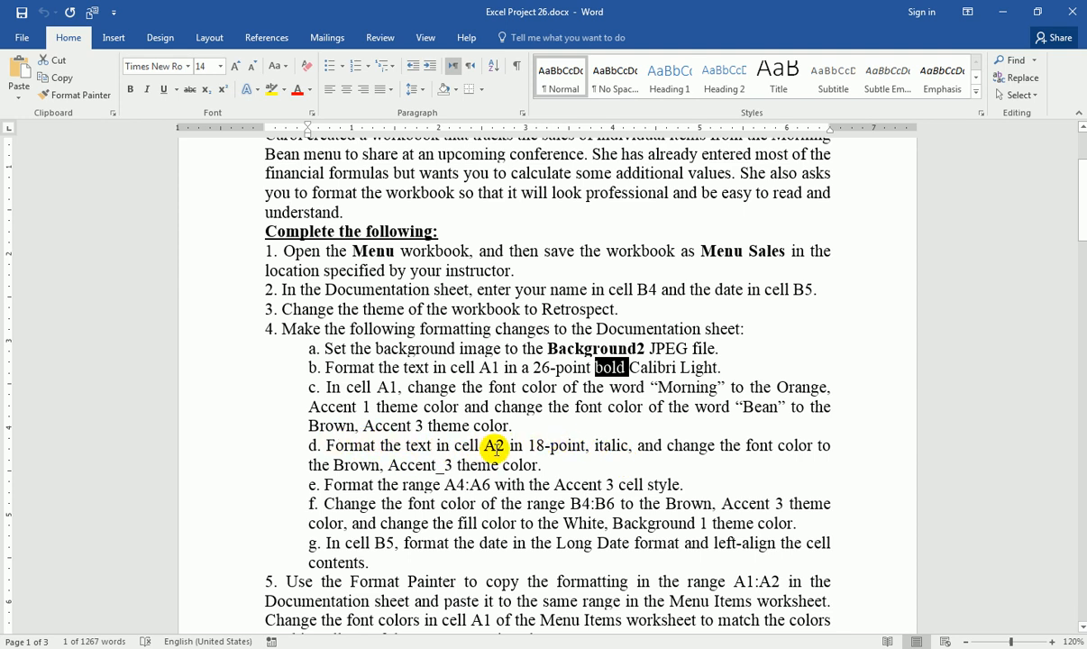
{"action": "left_click", "coordinate": [467, 646]}
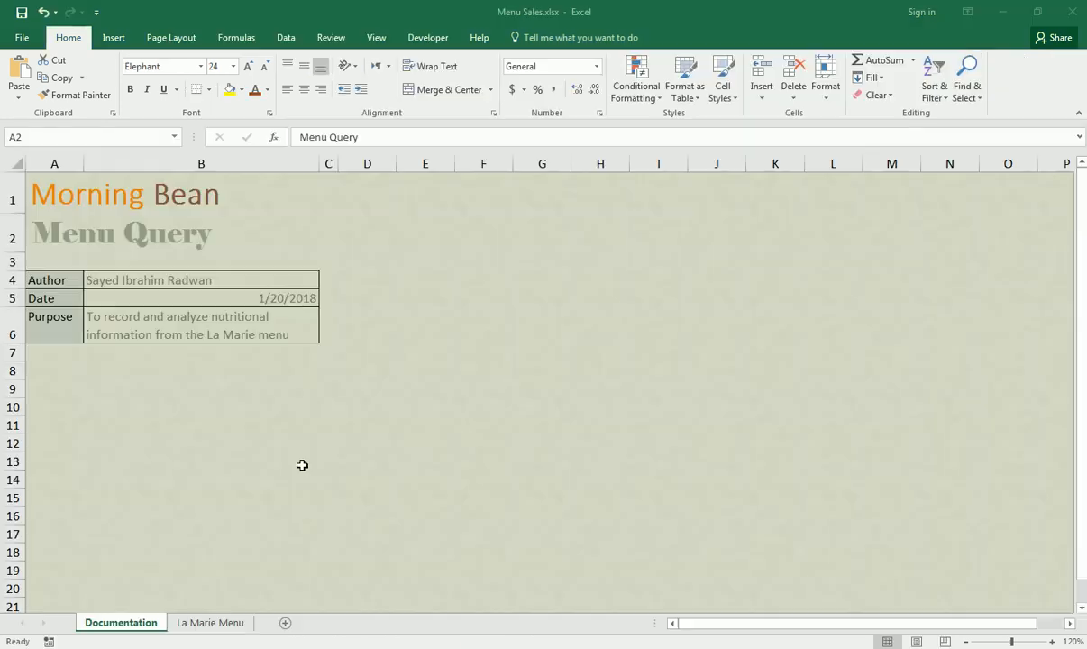
{"action": "left_click", "coordinate": [213, 66]}
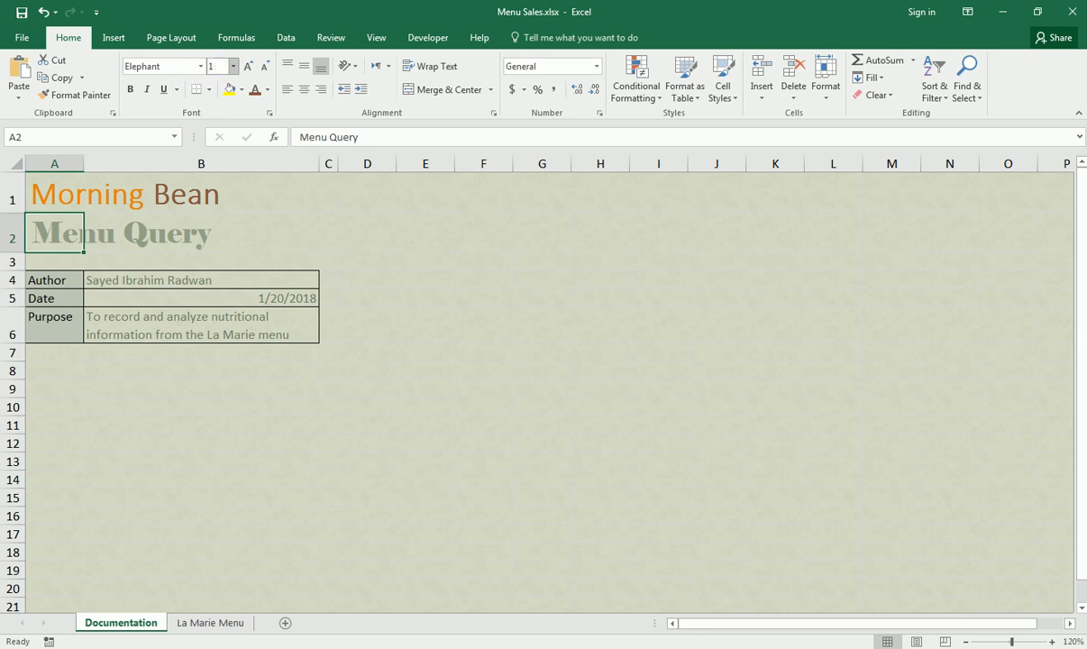
{"action": "key", "text": "Return"}
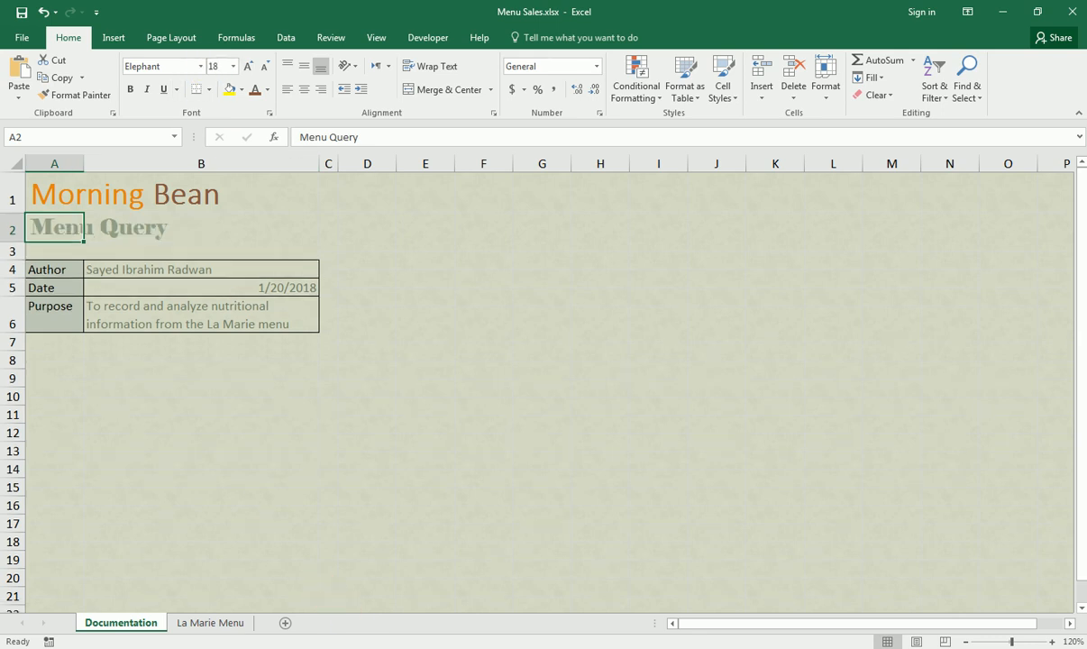
{"action": "left_click", "coordinate": [401, 646]}
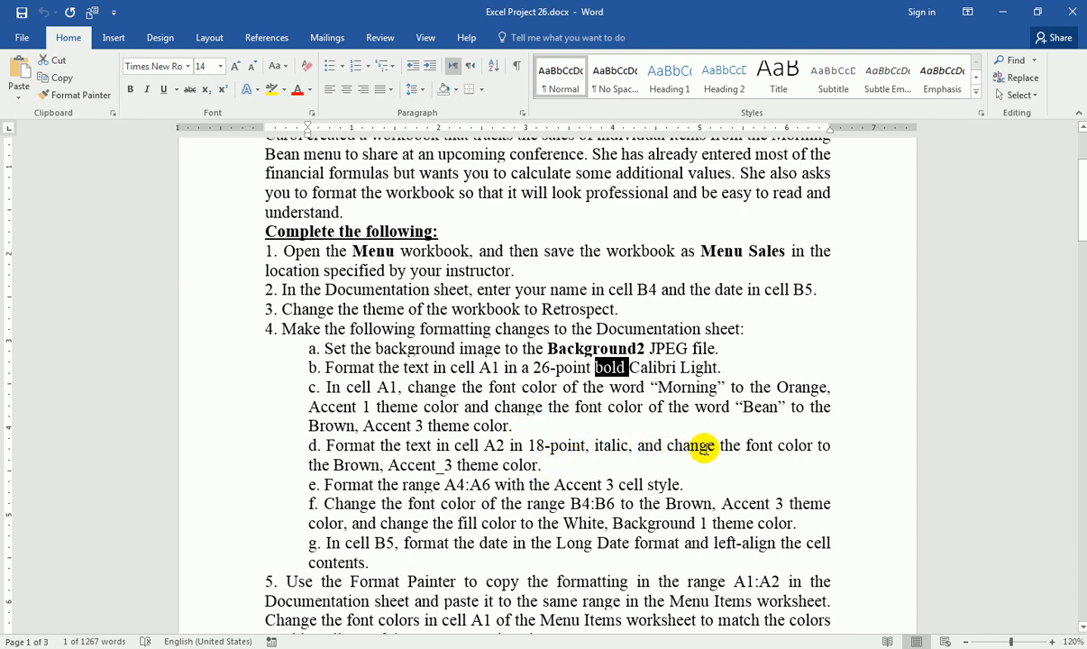
Switch to Excel and italicize the Menu Query text in cell A2 of the Documentation sheet
{"action": "left_click", "coordinate": [450, 646]}
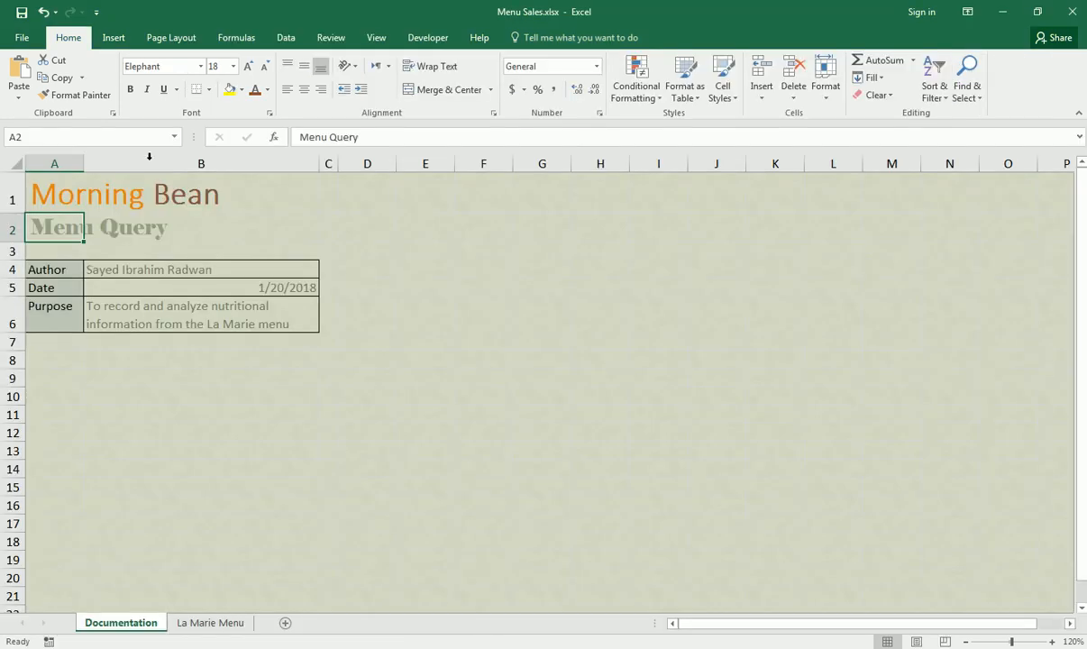
{"action": "left_click", "coordinate": [148, 90]}
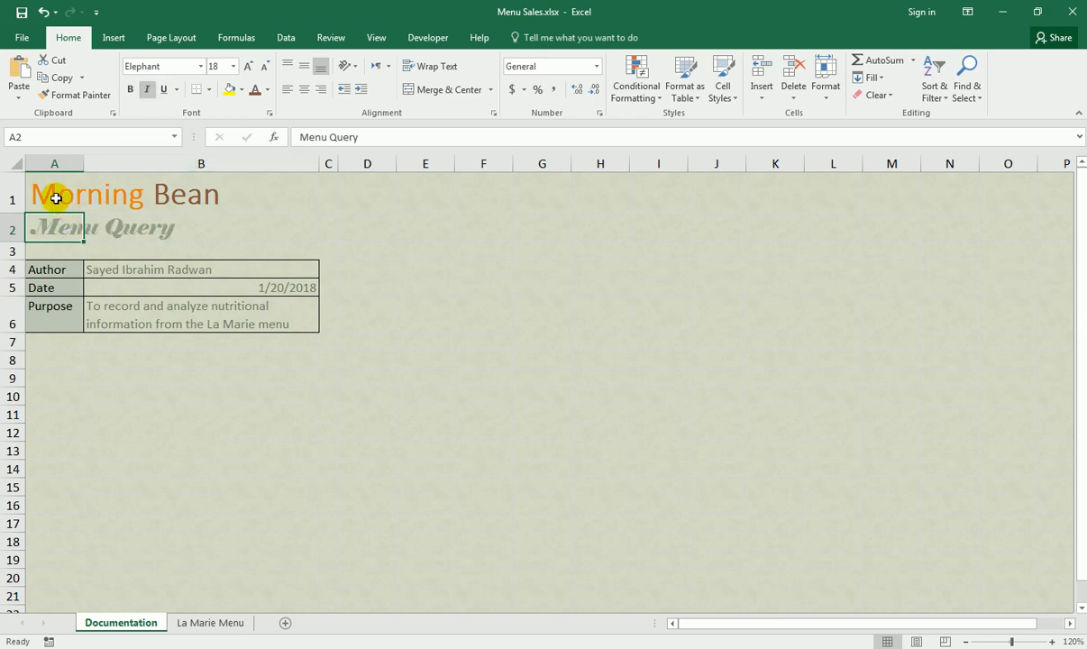
{"action": "left_click", "coordinate": [53, 198]}
{"action": "left_click", "coordinate": [50, 230]}
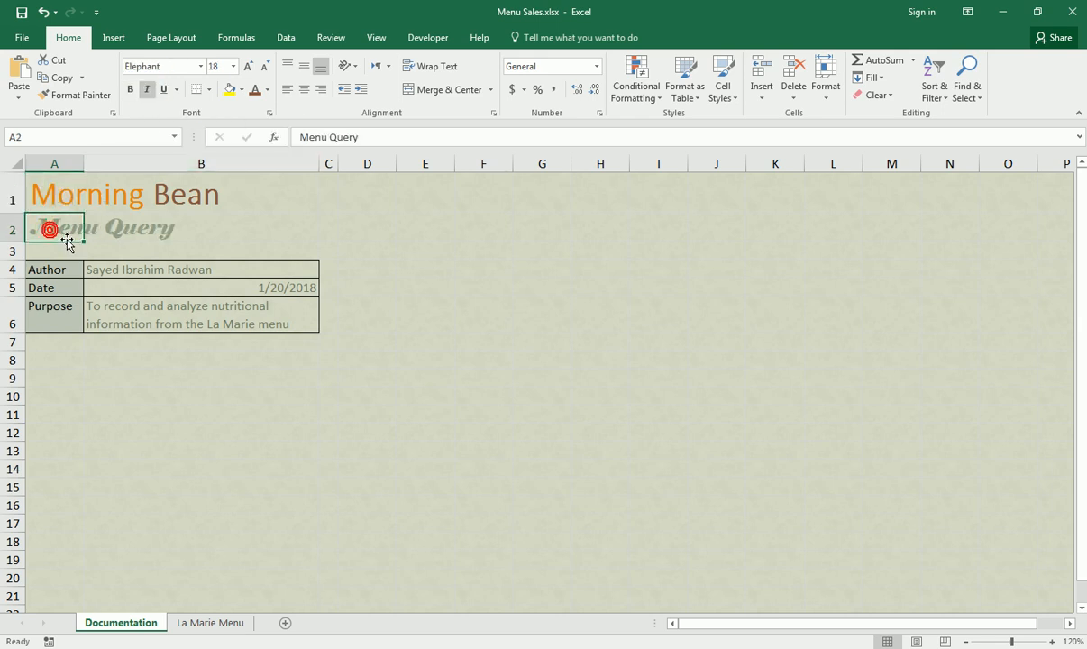
Recheck instruction 4d in Word, and change the font color of Menu Query in cell A2 to Brown, Accent 3 in Excel
{"action": "left_click", "coordinate": [418, 648]}
{"action": "double_click", "coordinate": [610, 367]}
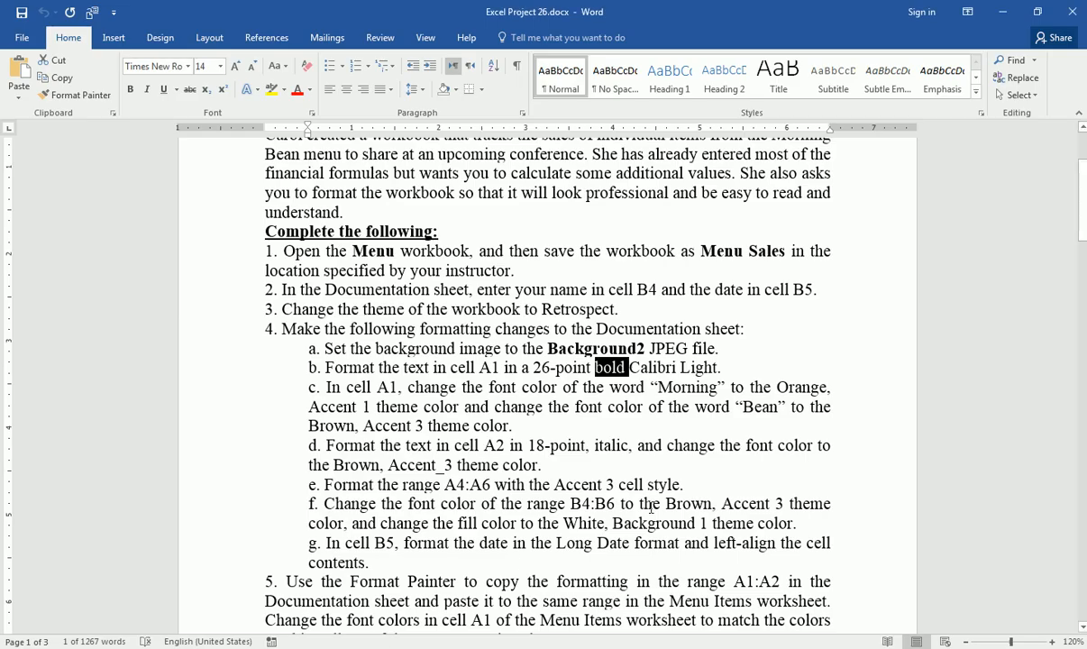
{"action": "left_click", "coordinate": [616, 444]}
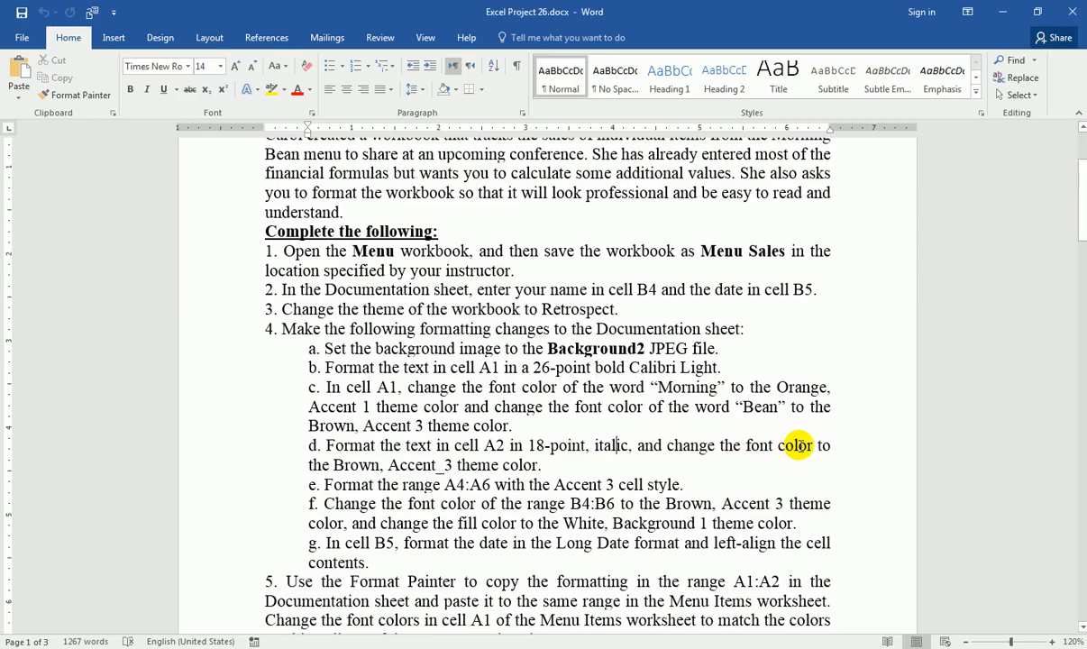
{"action": "key", "text": "alt+Tab"}
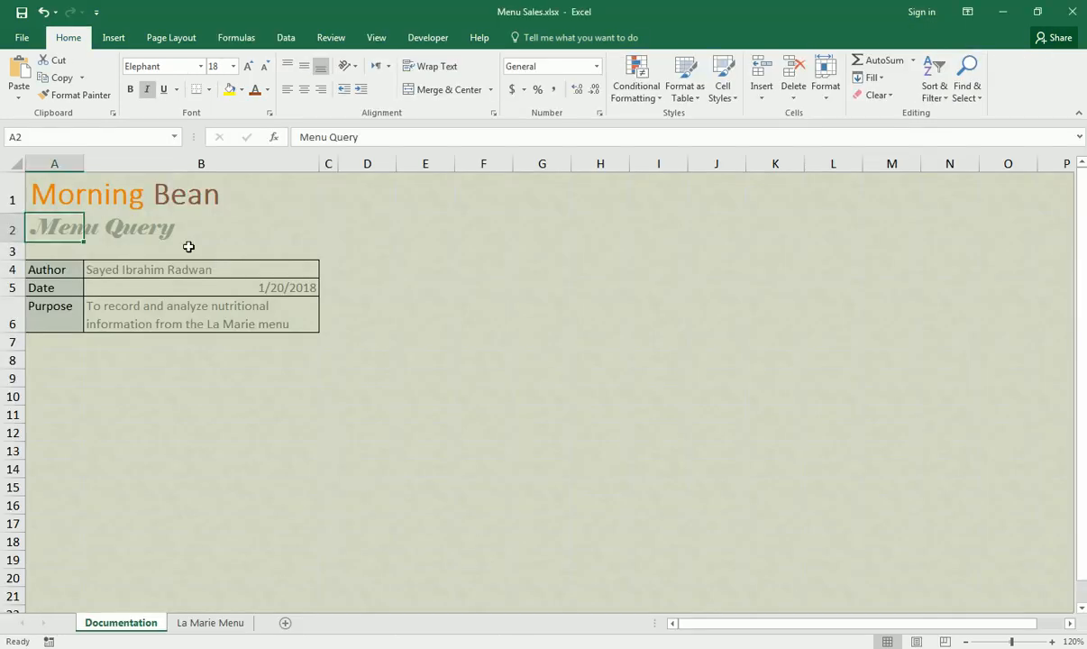
{"action": "left_click", "coordinate": [268, 90]}
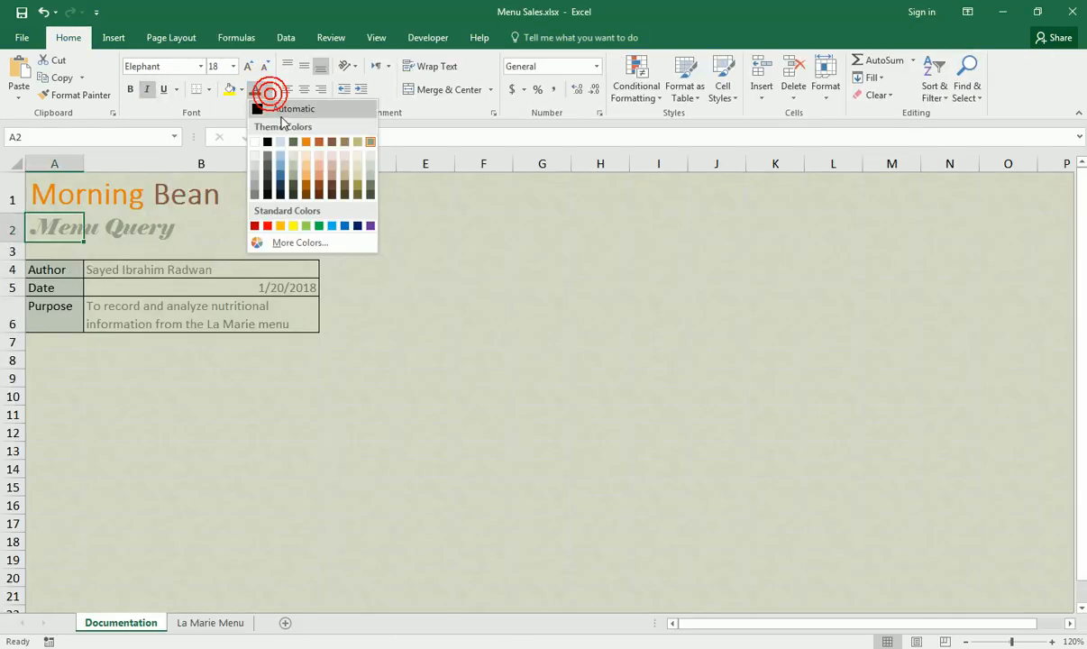
{"action": "left_click", "coordinate": [332, 144]}
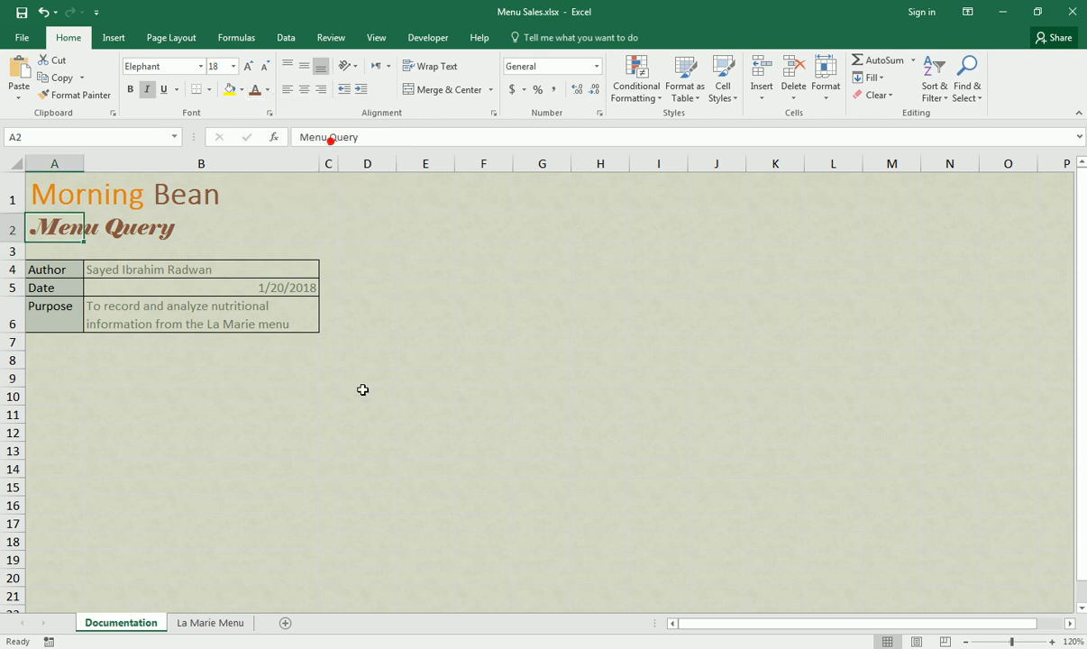
Read instruction 4e in Word and apply the Accent3 cell style to the range A4:A6 in Excel
{"action": "key", "text": "alt+Tab"}
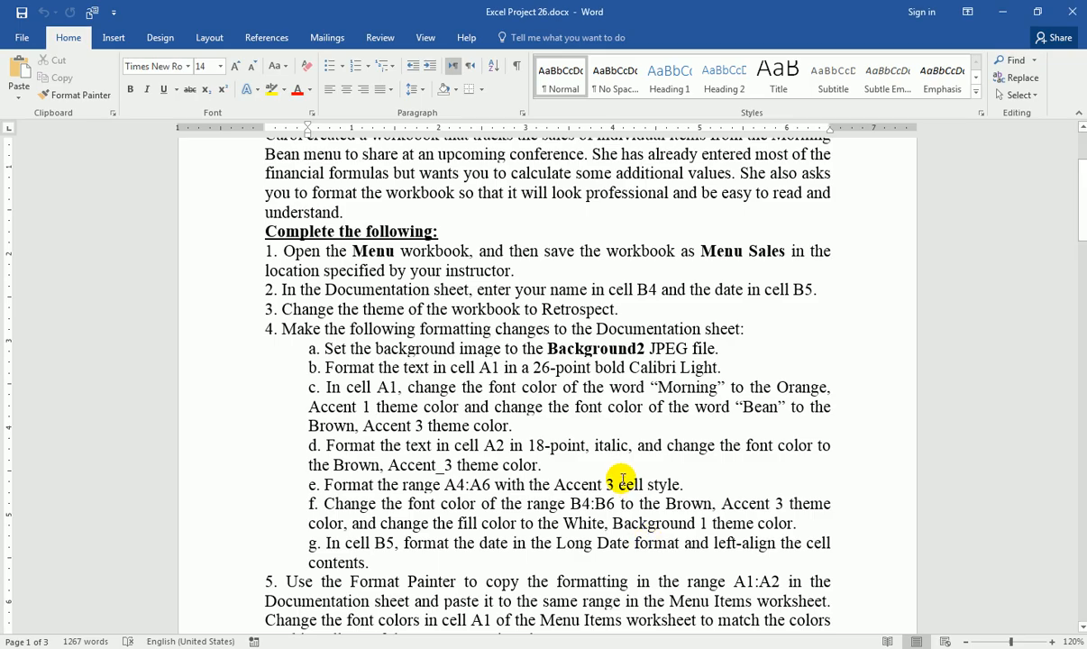
{"action": "left_click", "coordinate": [692, 445]}
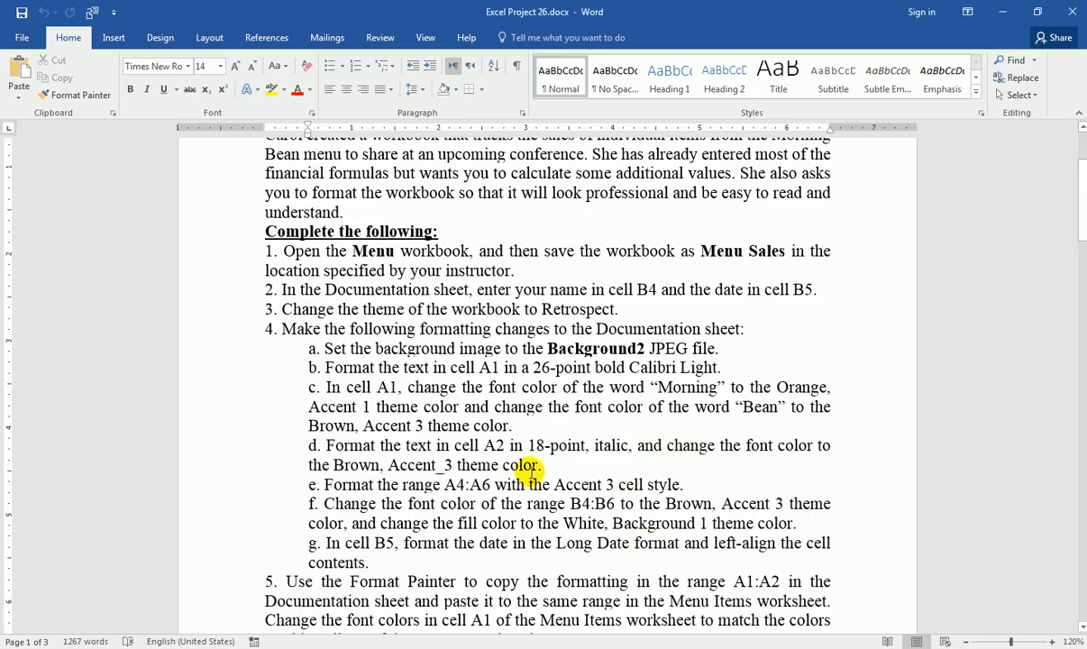
{"action": "left_click", "coordinate": [326, 484]}
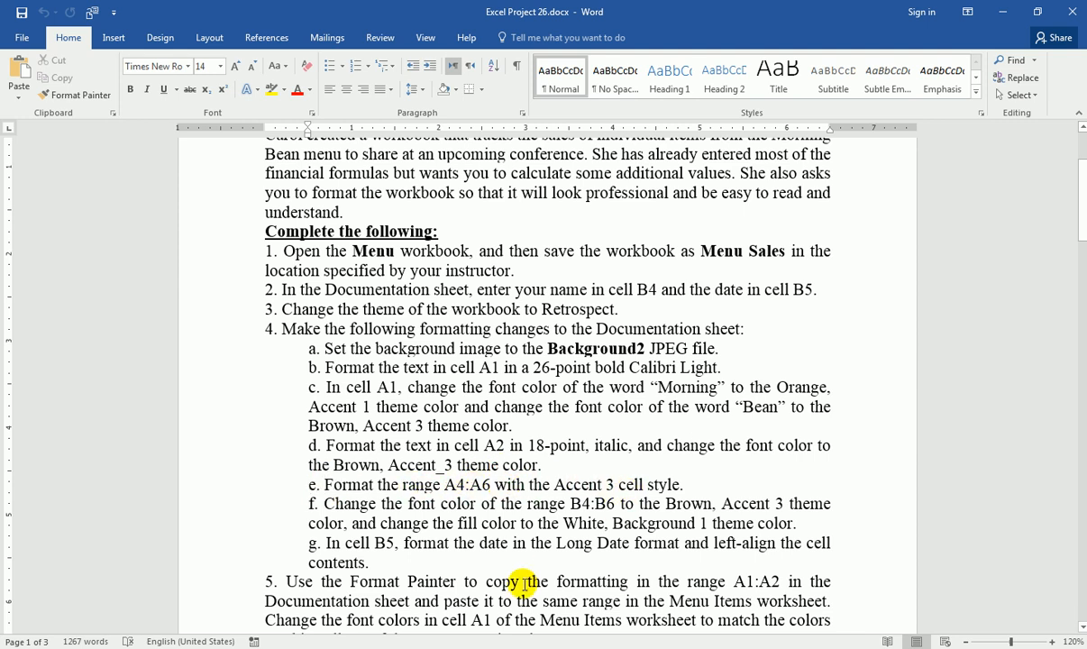
{"action": "key", "text": "alt+Tab"}
{"action": "left_click_drag", "start_coordinate": [67, 270], "coordinate": [61, 316]}
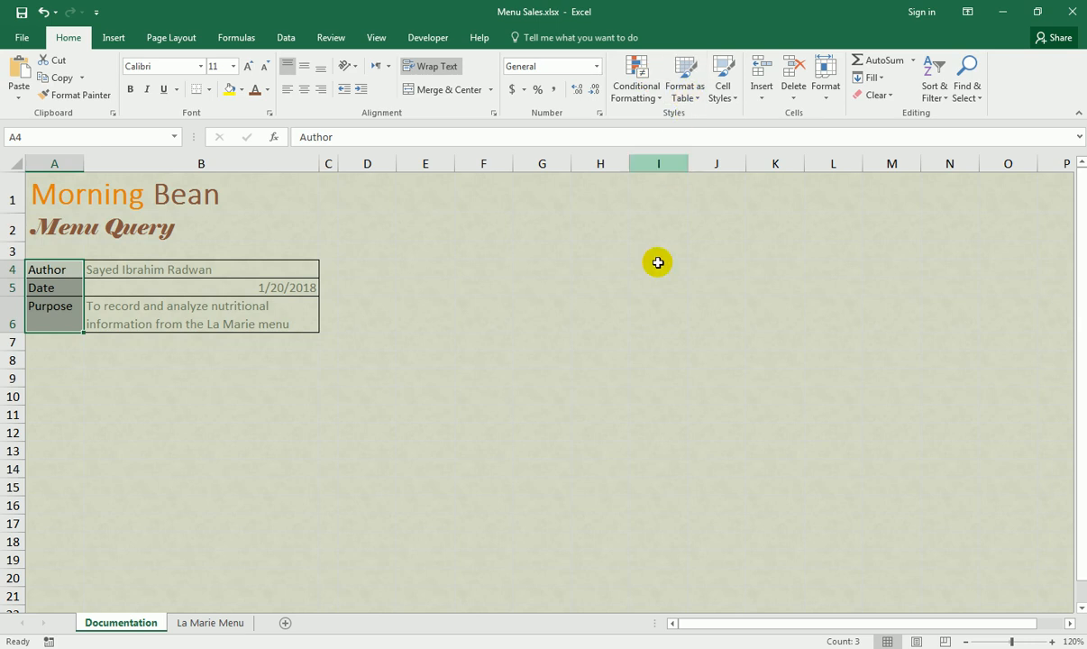
{"action": "key", "text": "alt+Tab"}
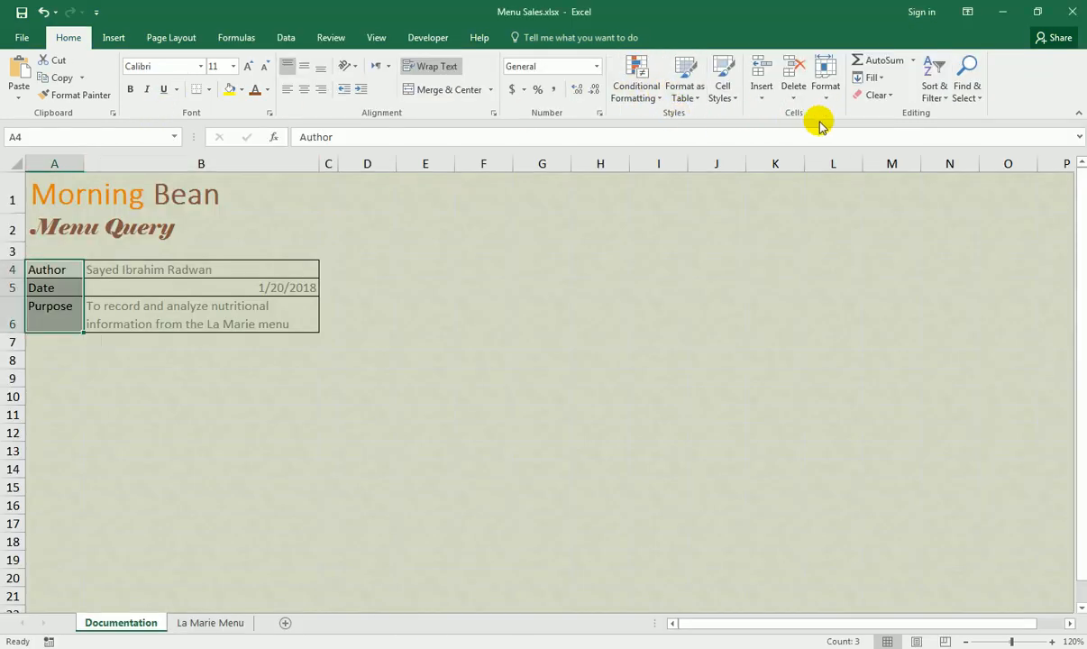
{"action": "left_click", "coordinate": [726, 98]}
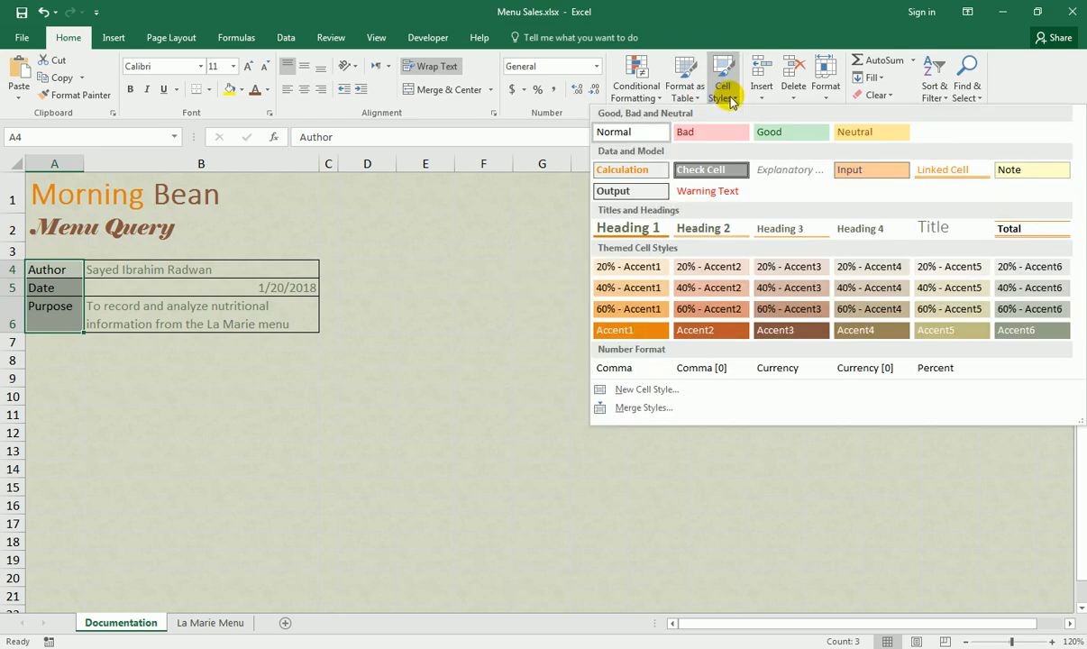
{"action": "key", "text": "alt+Tab"}
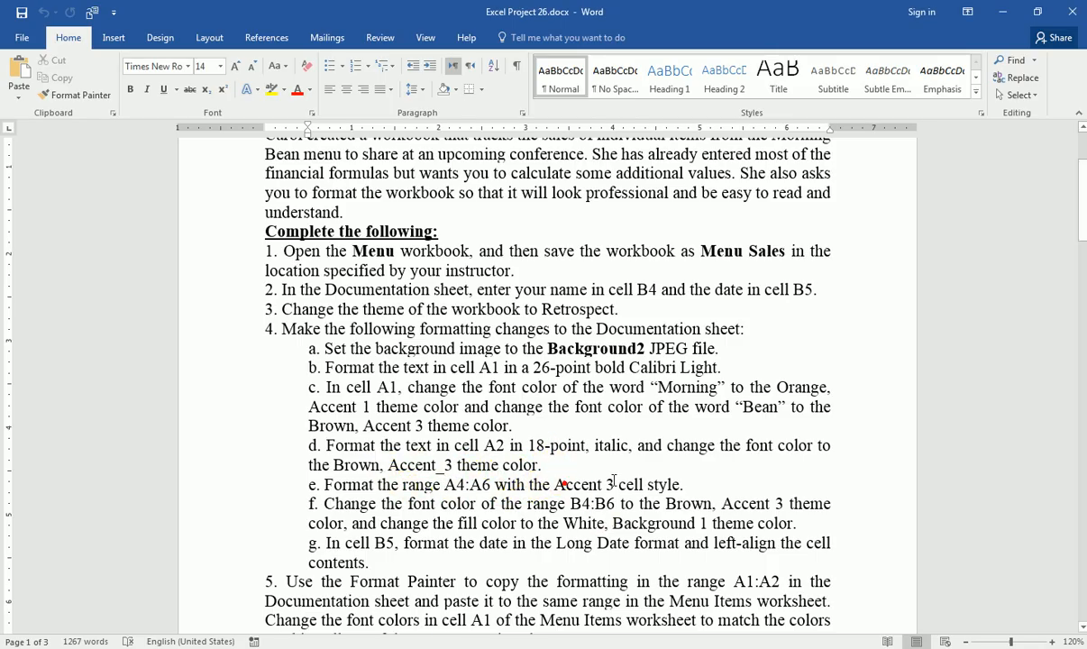
{"action": "key", "text": "alt+Tab"}
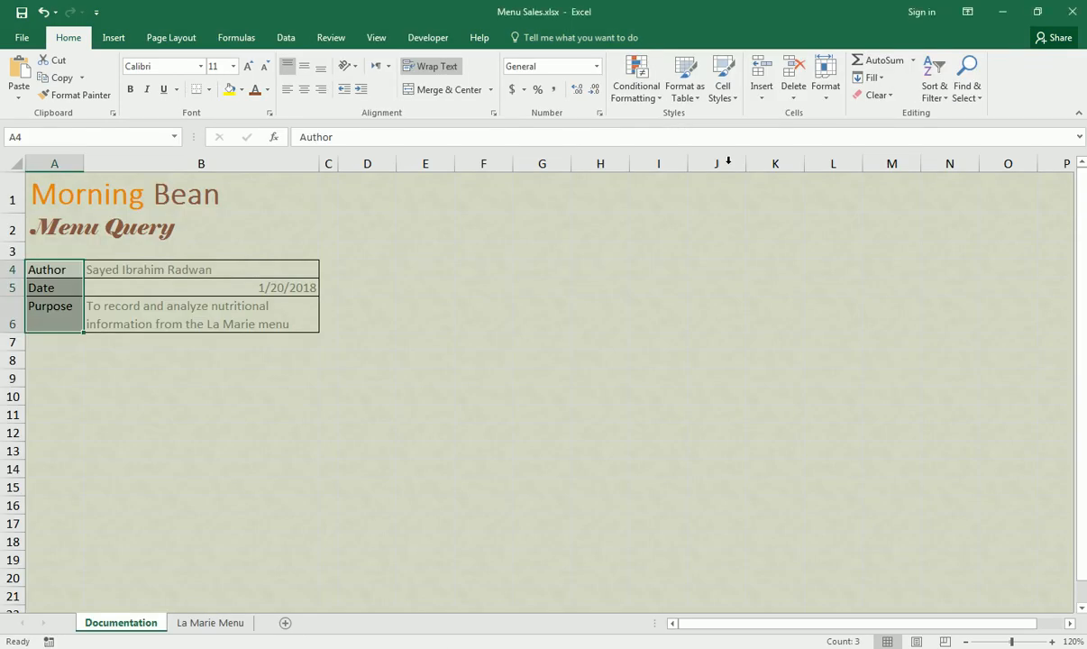
{"action": "left_click", "coordinate": [726, 93]}
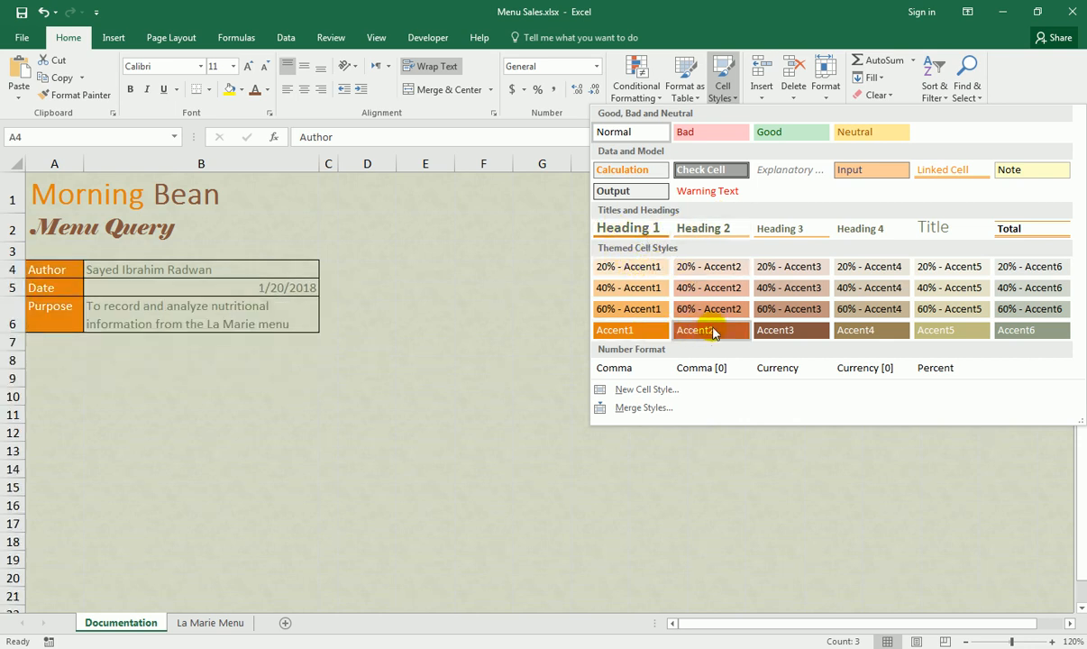
{"action": "left_click", "coordinate": [782, 332]}
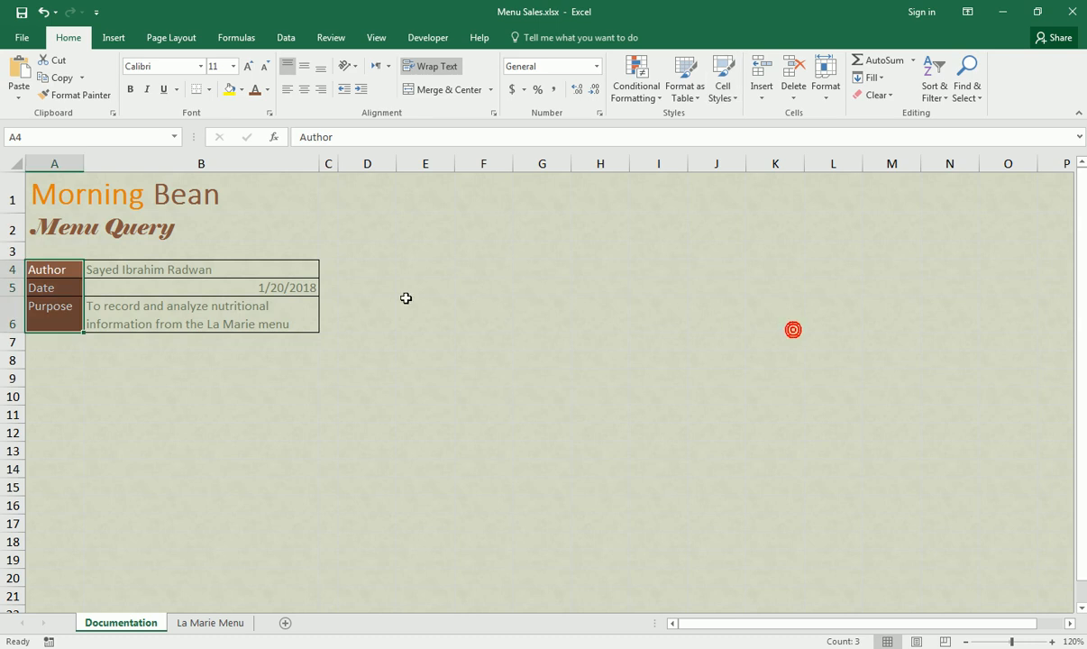
Read instruction 4f in Word and change the font color of the range B4:B6 to Brown, Accent 3 in Excel
{"action": "key", "text": "alt+Tab"}
{"action": "left_click", "coordinate": [566, 485]}
{"action": "scroll", "coordinate": [352, 503], "scroll_direction": "down", "scroll_amount": 1}
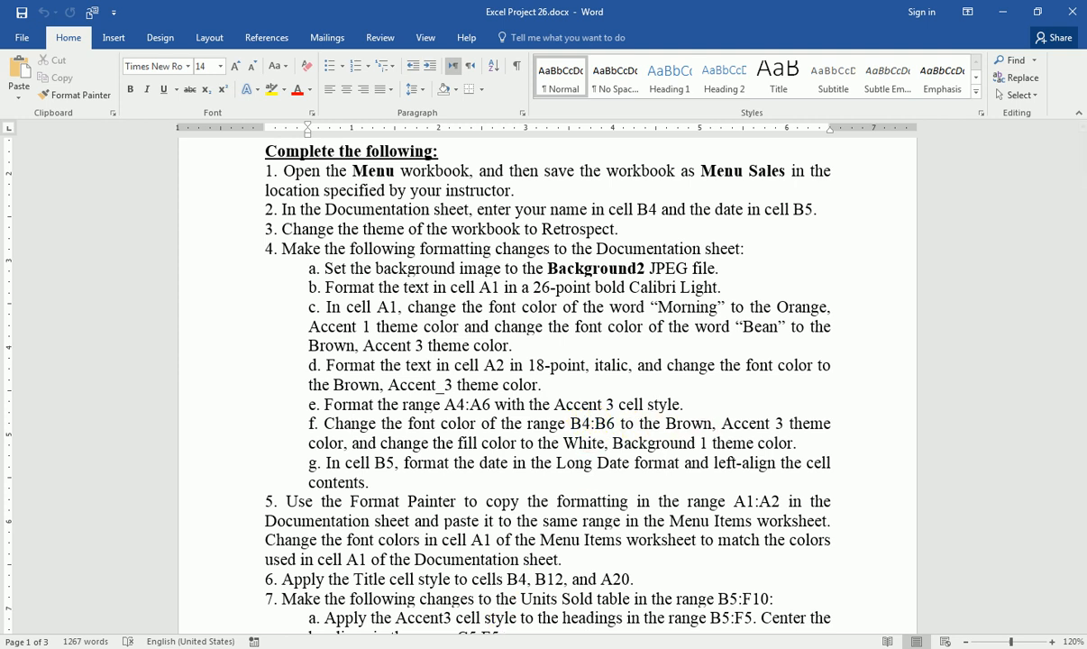
{"action": "key", "text": "alt+Tab"}
{"action": "left_click_drag", "start_coordinate": [221, 272], "coordinate": [225, 314]}
{"action": "key", "text": "alt+Tab"}
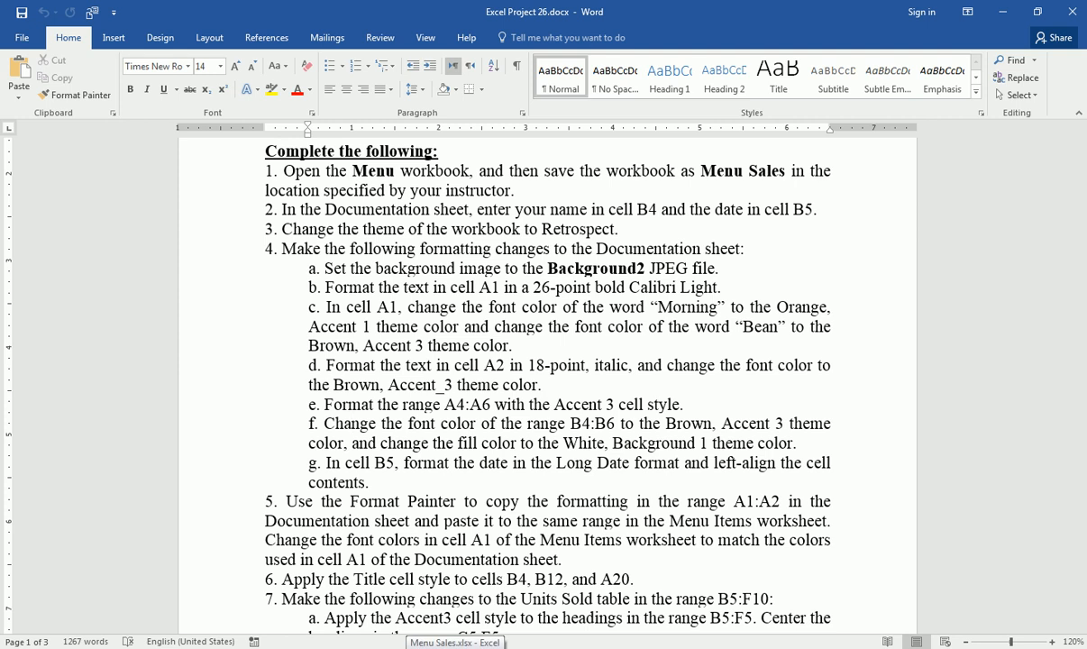
{"action": "key", "text": "alt+Tab"}
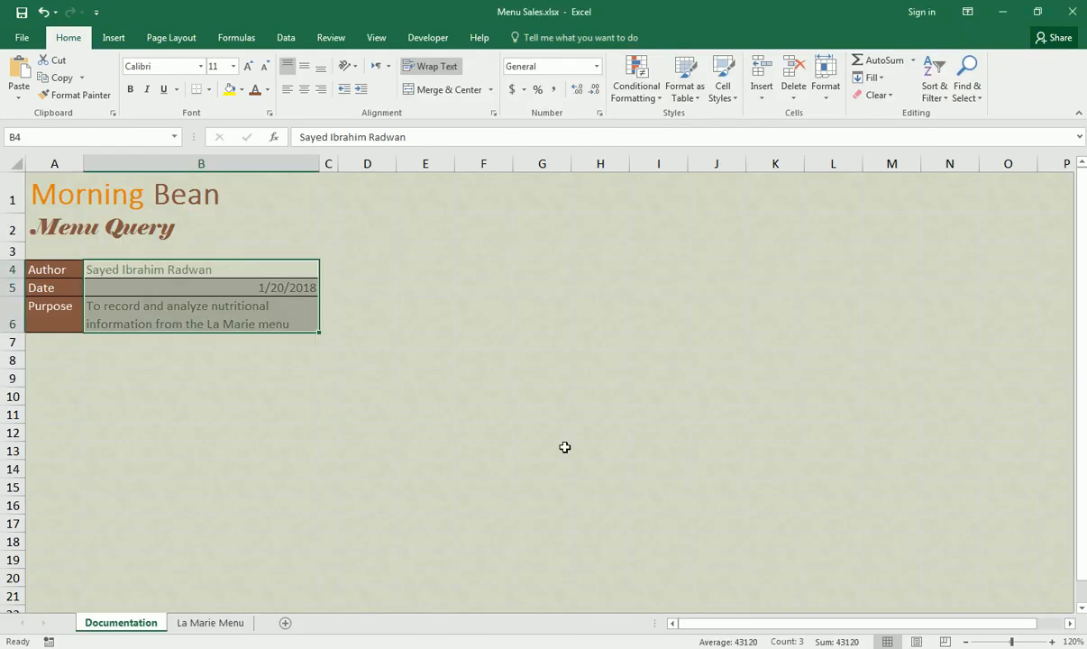
{"action": "left_click", "coordinate": [269, 91]}
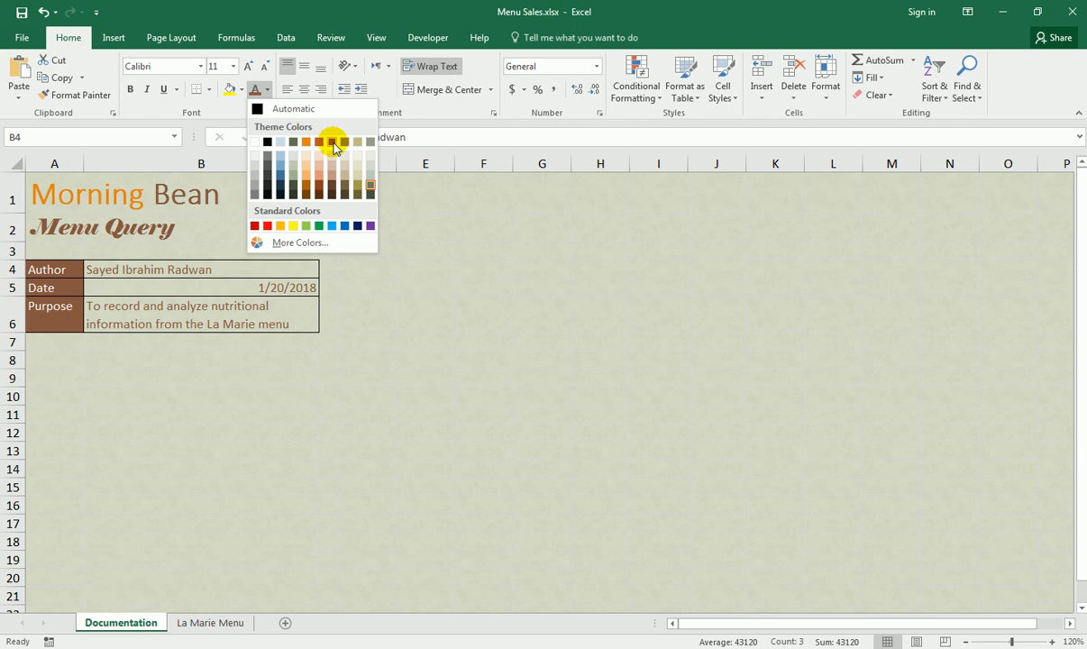
{"action": "left_click", "coordinate": [333, 143]}
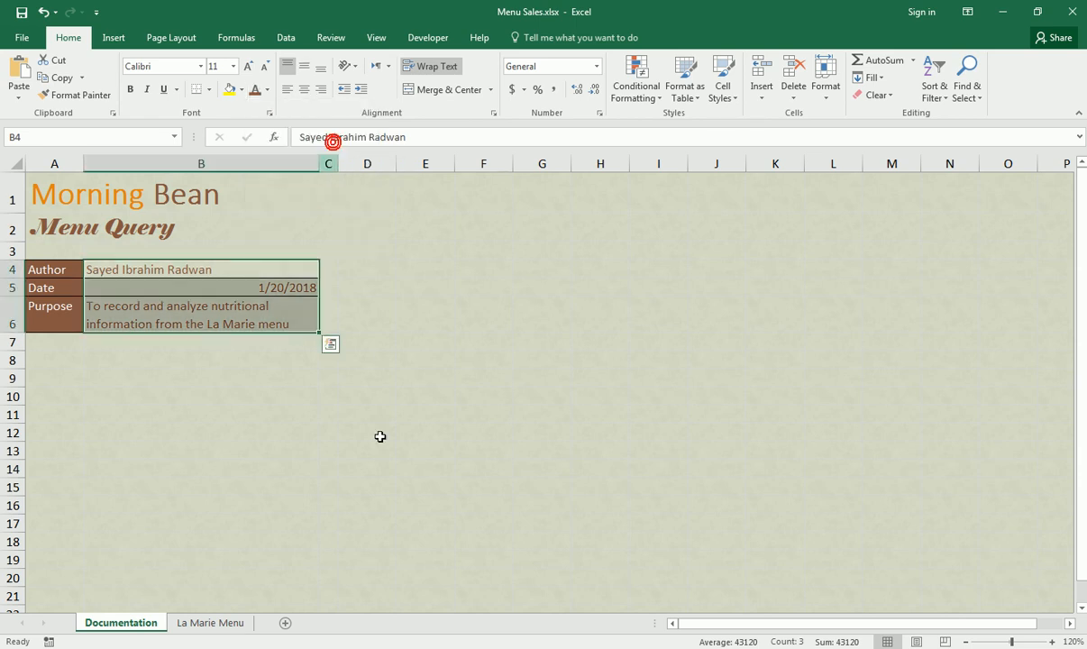
Check the rest of instruction 4f in Word and fill the range B4:B6 with White, Background 1 in Excel
{"action": "key", "text": "alt+Tab"}
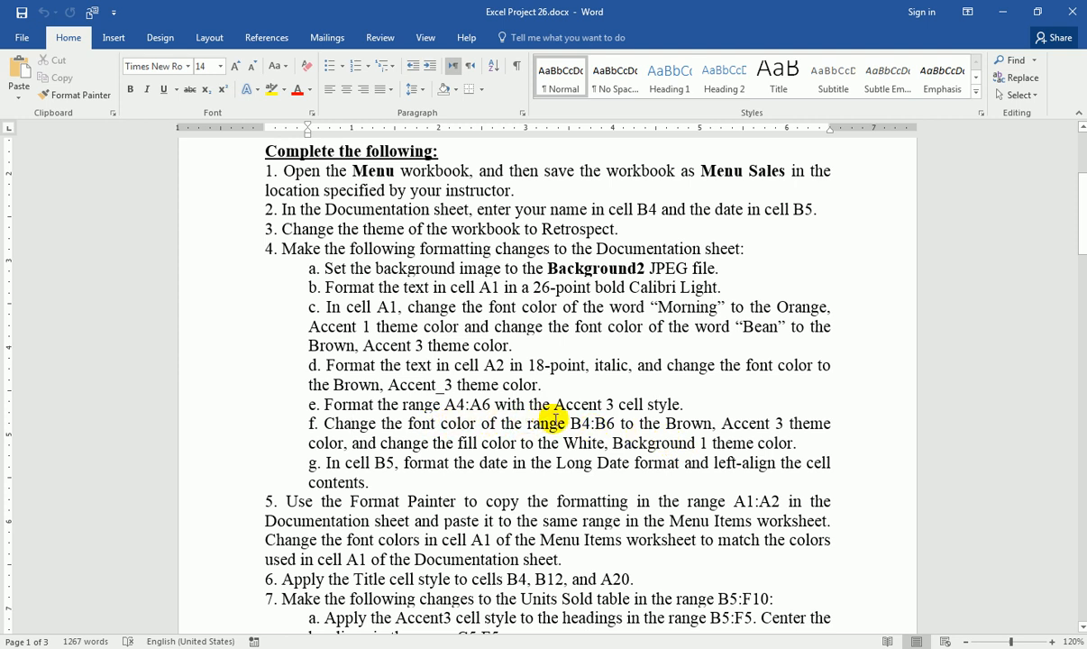
{"action": "left_click", "coordinate": [830, 422]}
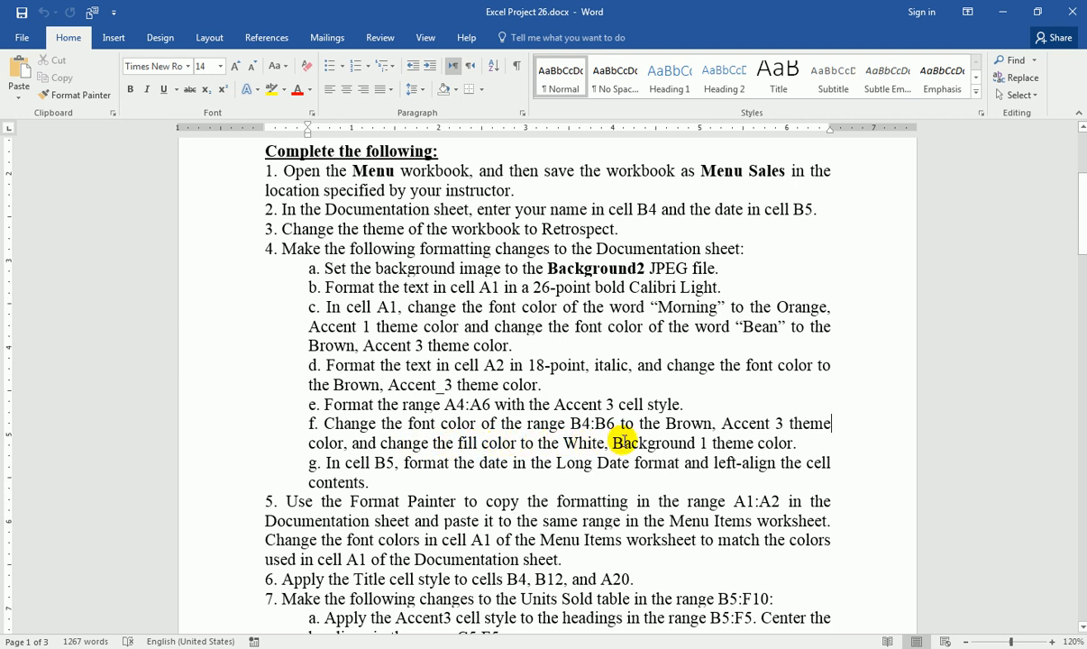
{"action": "key", "text": "alt+Tab"}
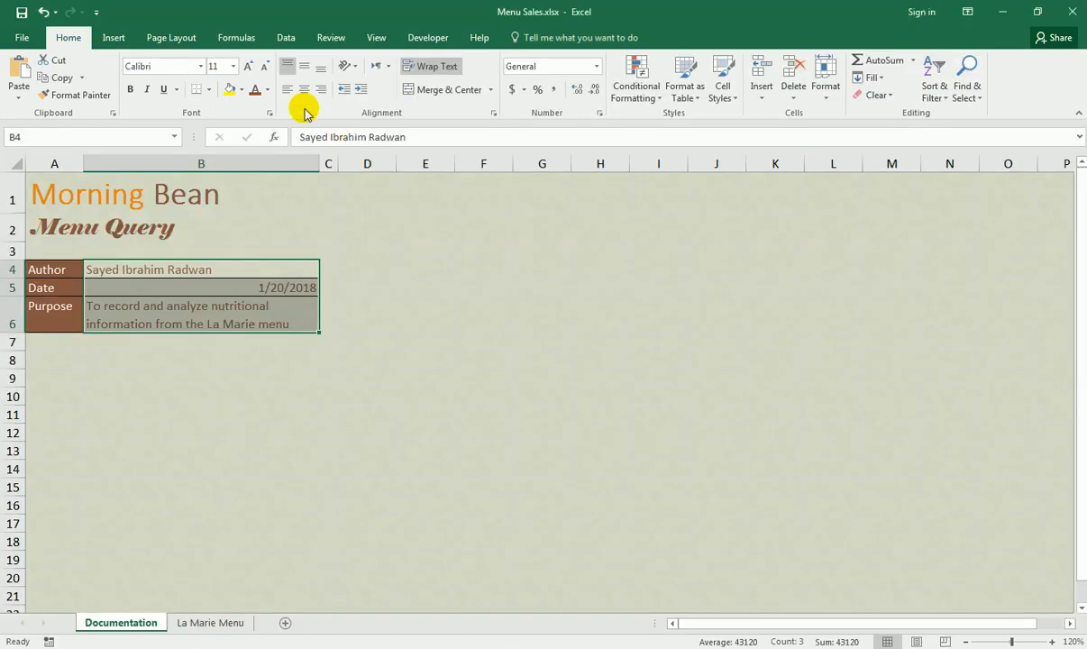
{"action": "left_click", "coordinate": [241, 91]}
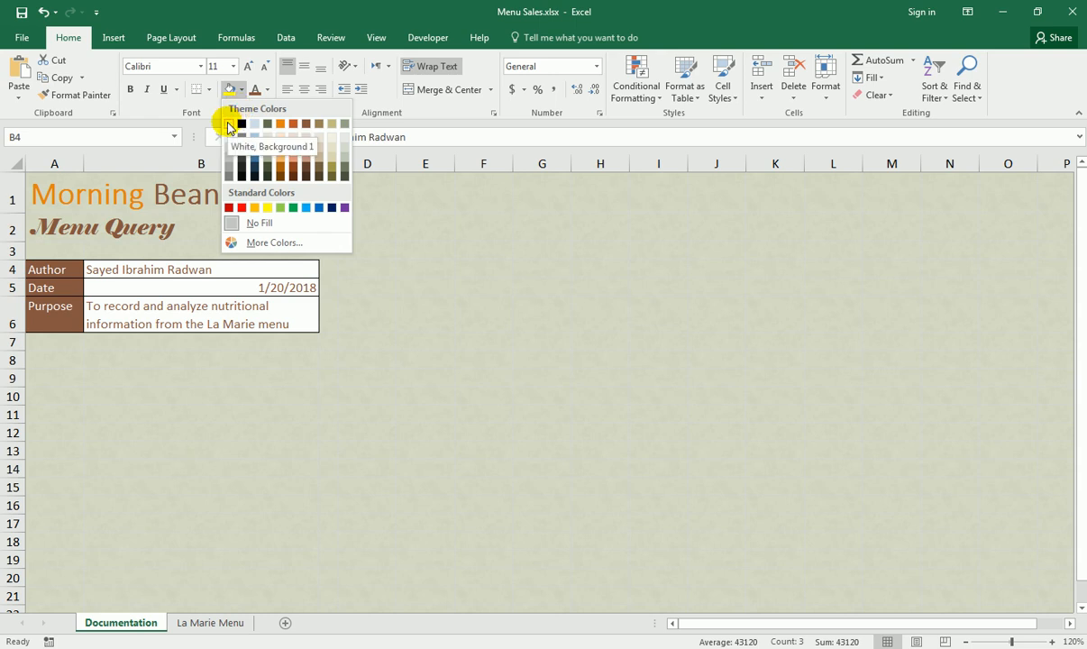
{"action": "left_click", "coordinate": [229, 126]}
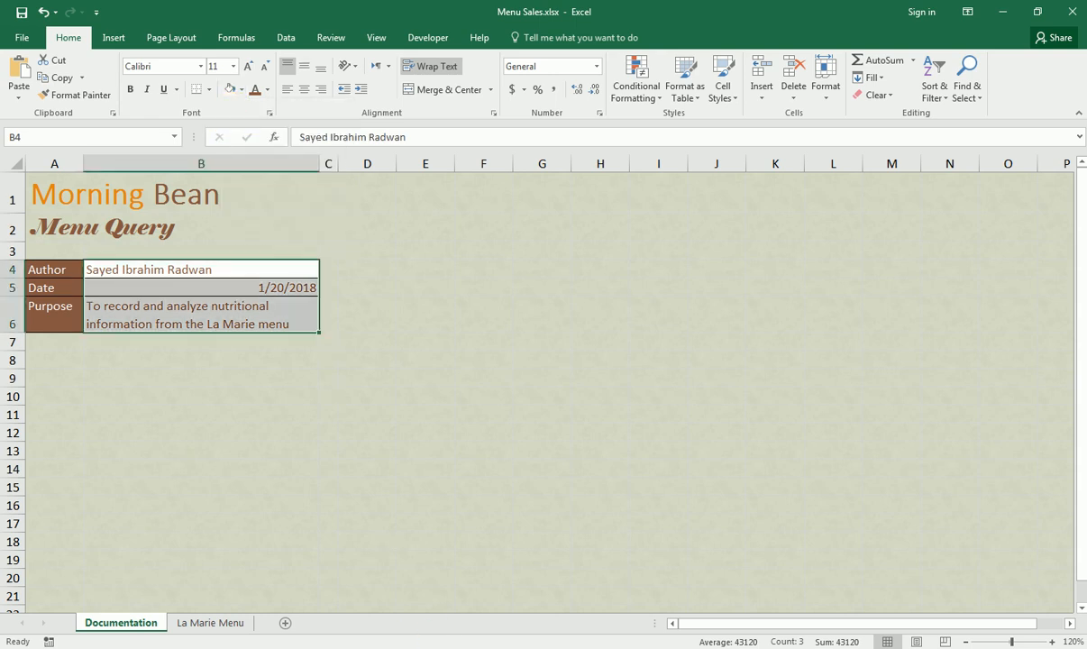
Read instruction 4g in Word, and apply the Long Date format and left alignment to the date in cell B5 in Excel
{"action": "left_click", "coordinate": [424, 648]}
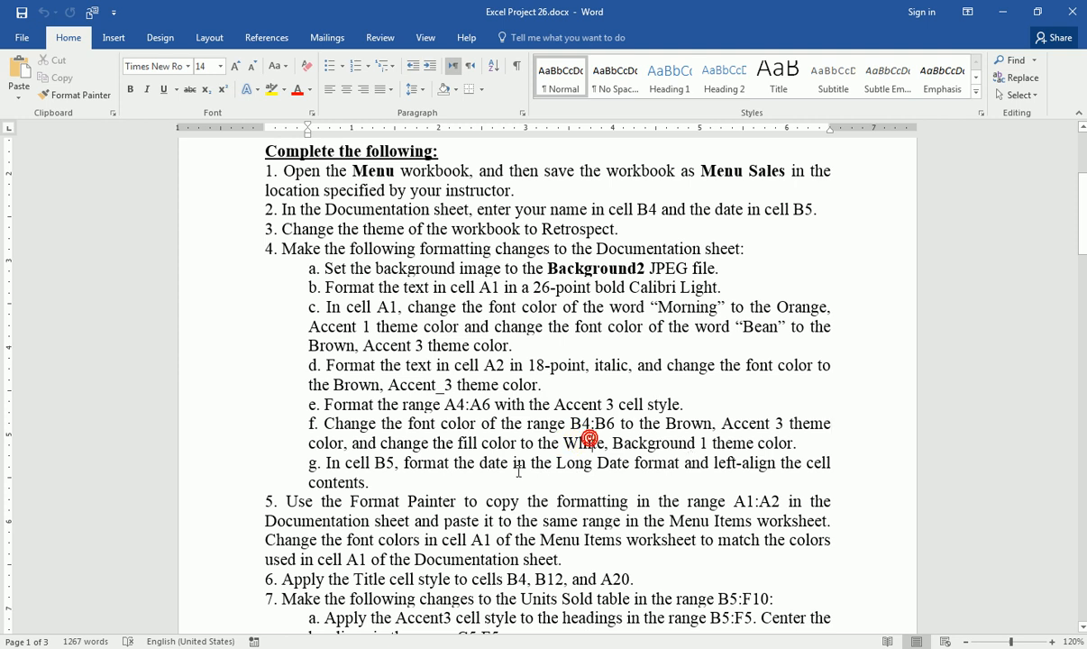
{"action": "scroll", "coordinate": [320, 465], "scroll_direction": "down", "scroll_amount": 1}
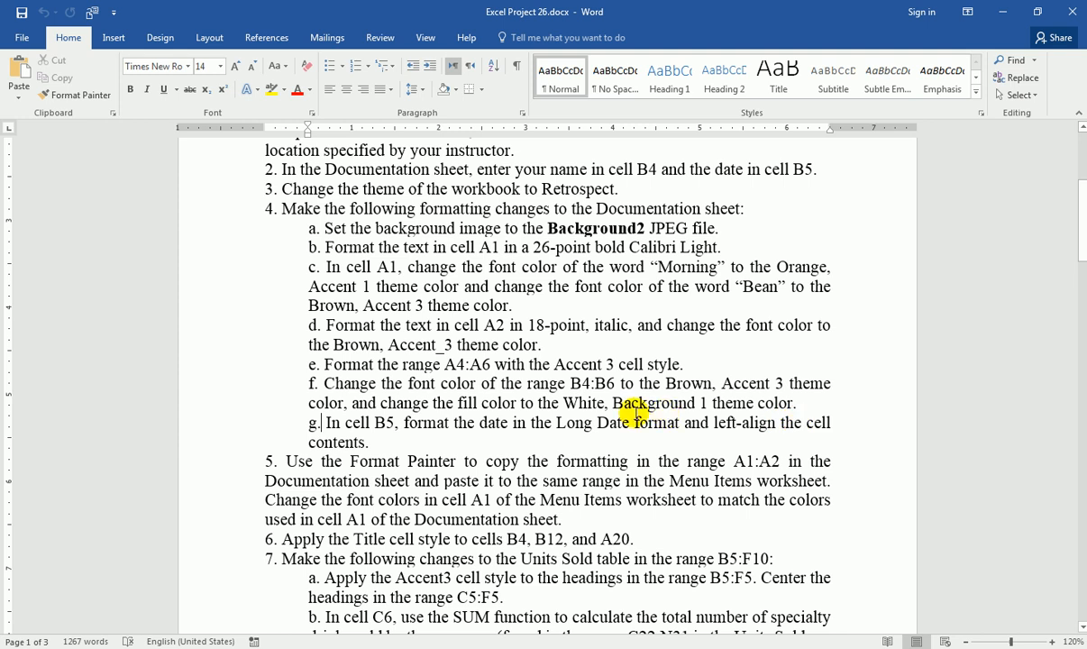
{"action": "left_click", "coordinate": [477, 415]}
{"action": "scroll", "coordinate": [442, 377], "scroll_direction": "down", "scroll_amount": 1}
{"action": "left_click", "coordinate": [451, 648]}
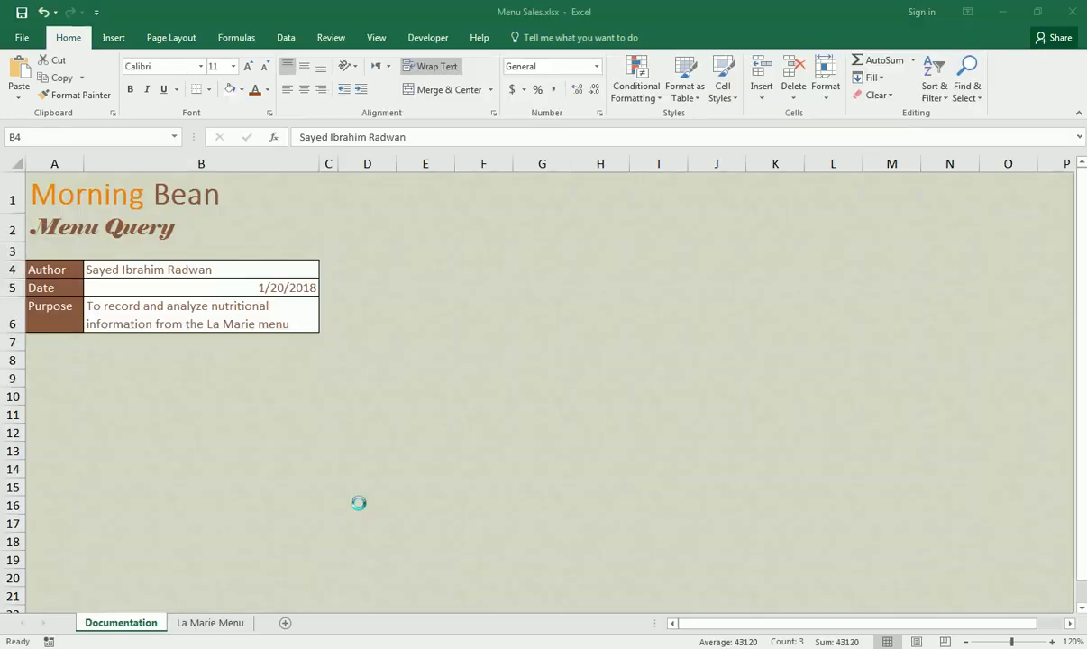
{"action": "left_click", "coordinate": [149, 287]}
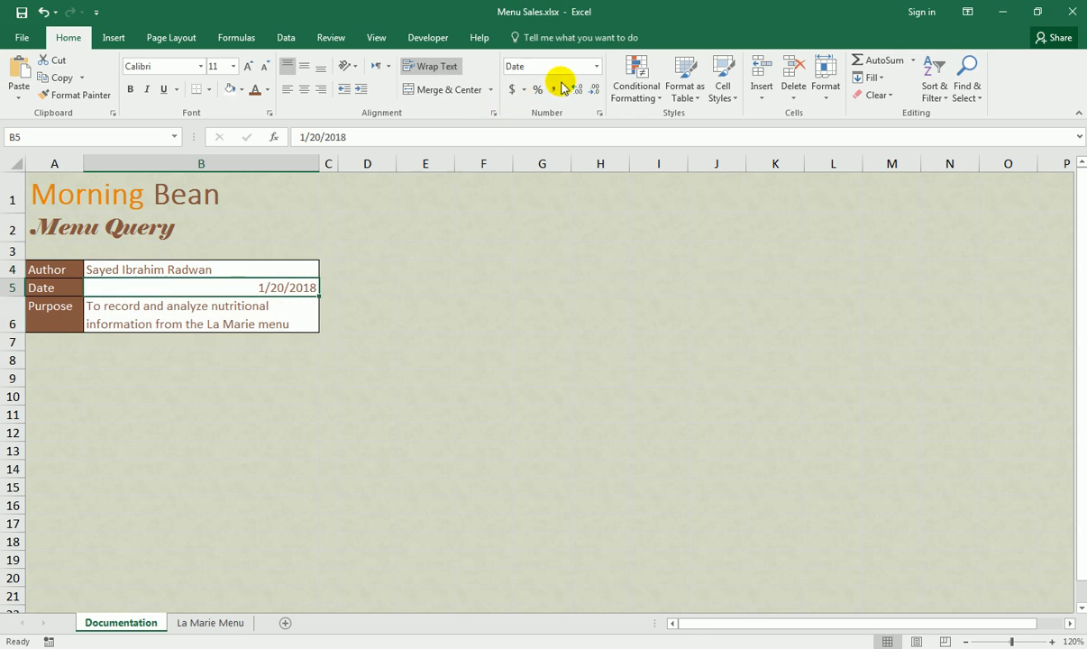
{"action": "left_click", "coordinate": [597, 67]}
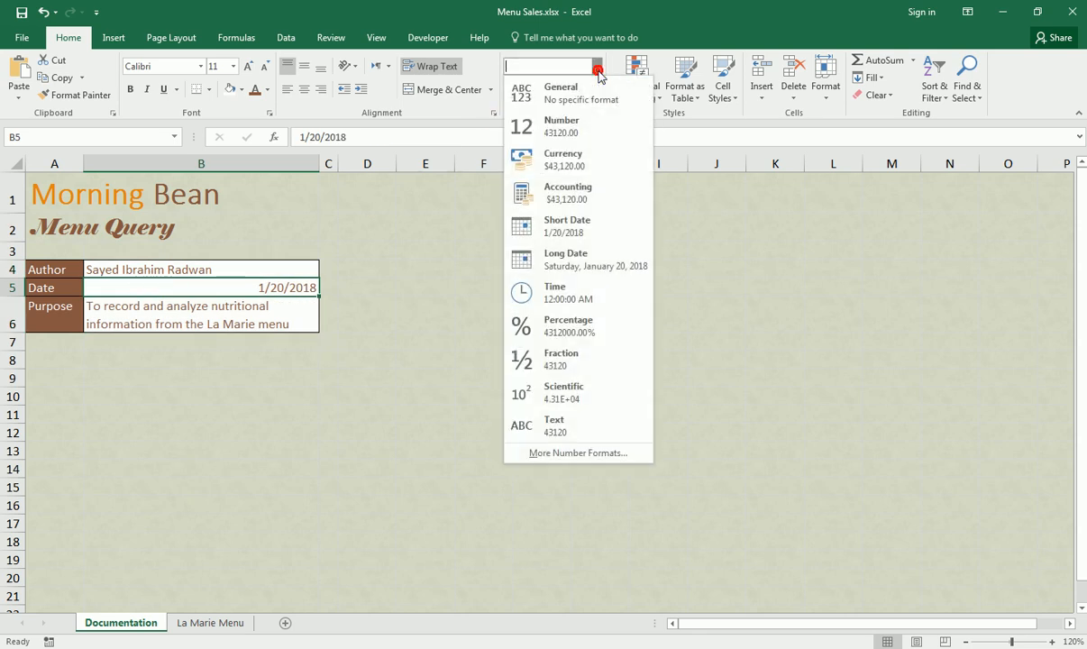
{"action": "left_click", "coordinate": [552, 262]}
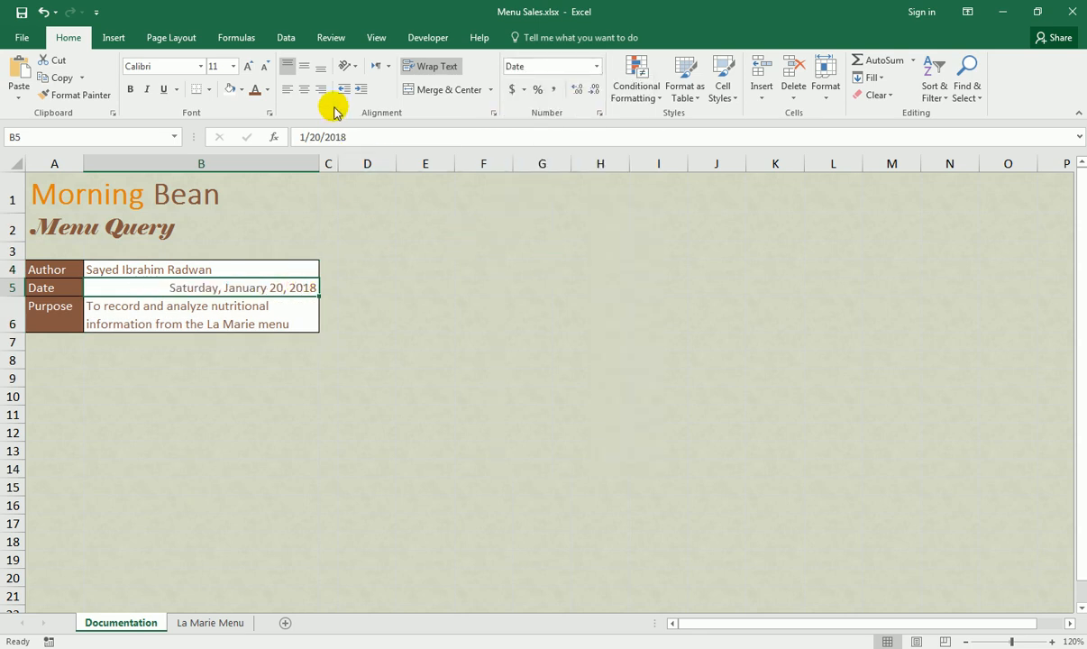
{"action": "left_click", "coordinate": [288, 91]}
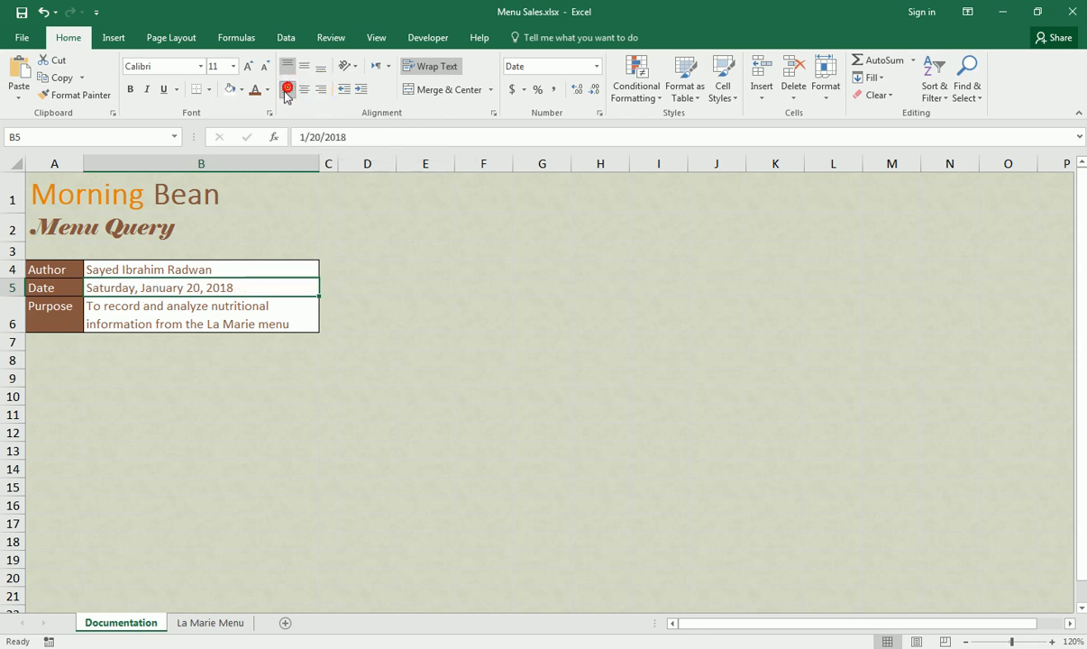
Read instruction 5 in Word, and look over the La Marie Menu sheet in Excel as the target for the copied formatting
{"action": "left_click", "coordinate": [420, 645]}
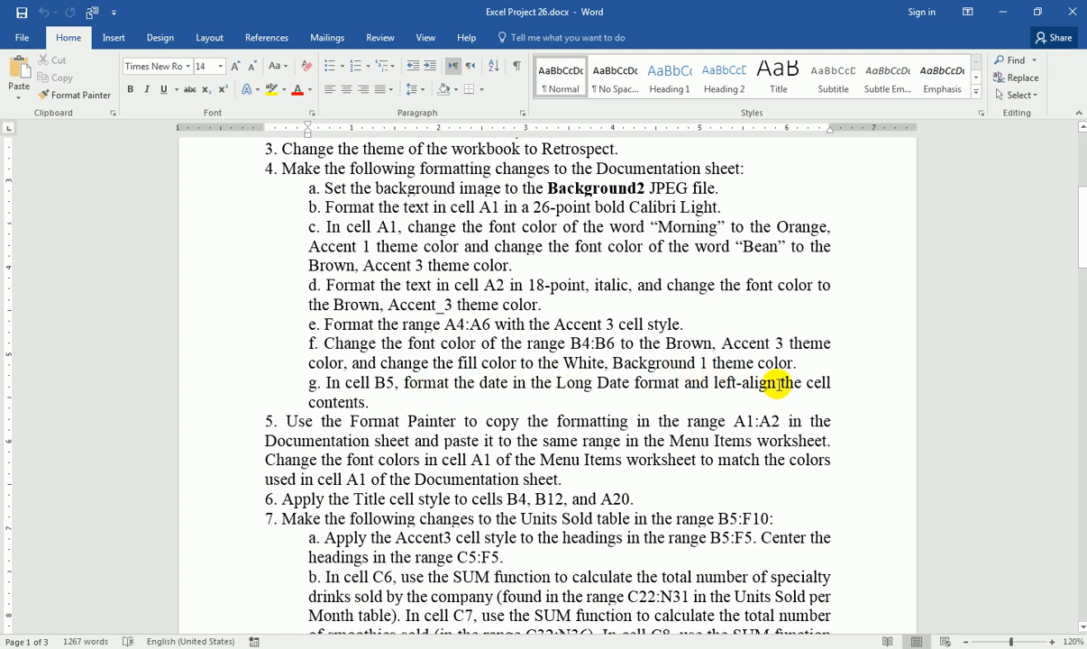
{"action": "left_click", "coordinate": [385, 387]}
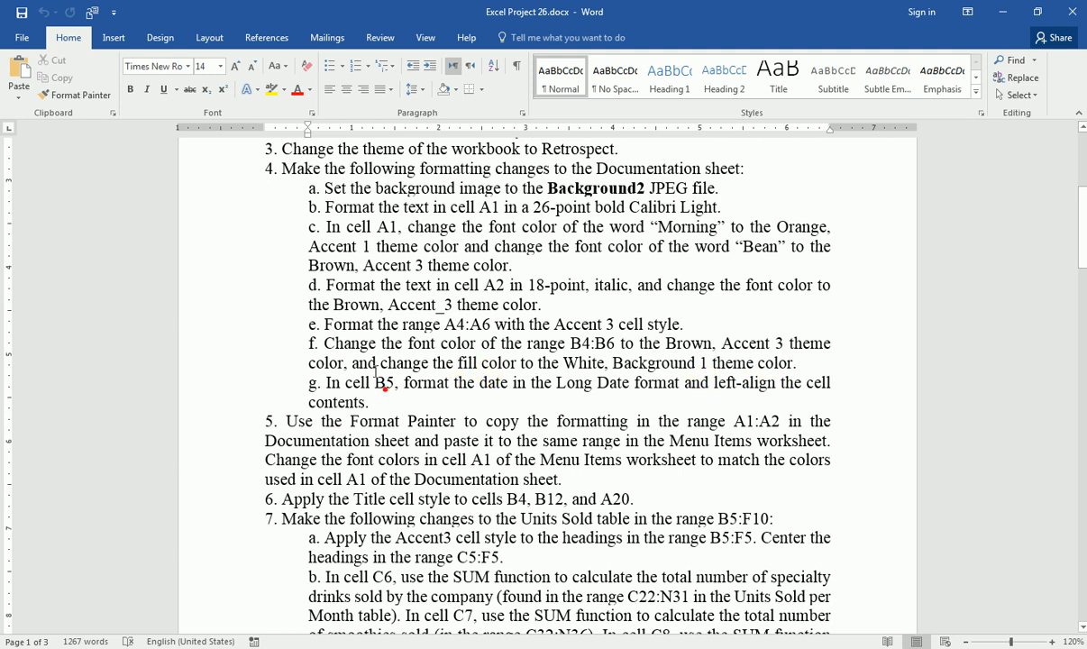
{"action": "scroll", "coordinate": [351, 369], "scroll_direction": "down", "scroll_amount": 1}
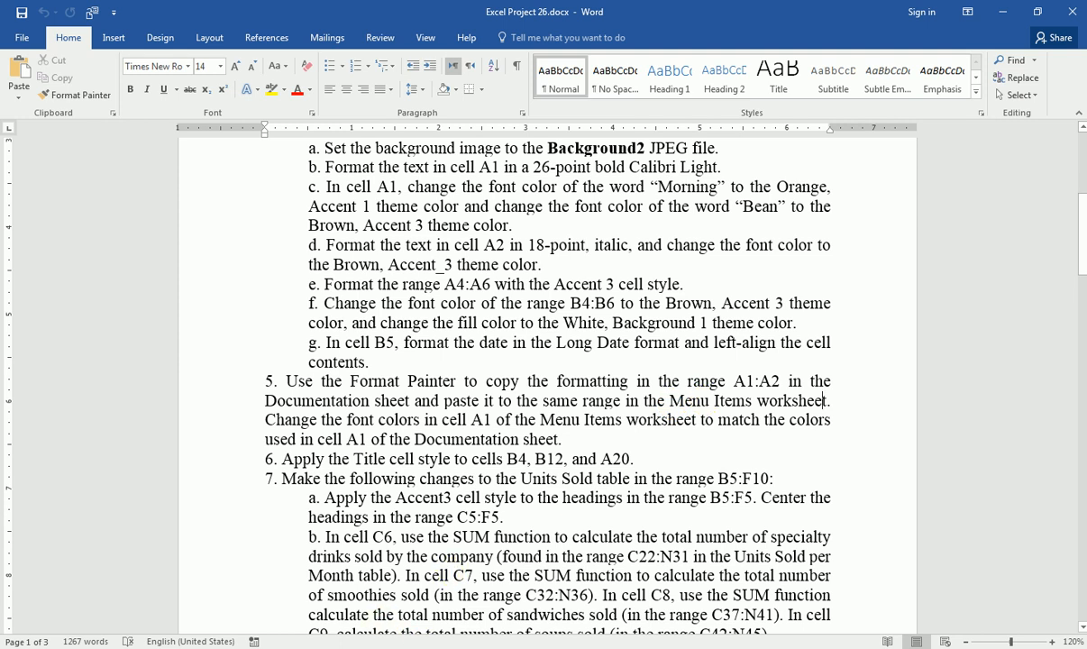
{"action": "left_click", "coordinate": [429, 646]}
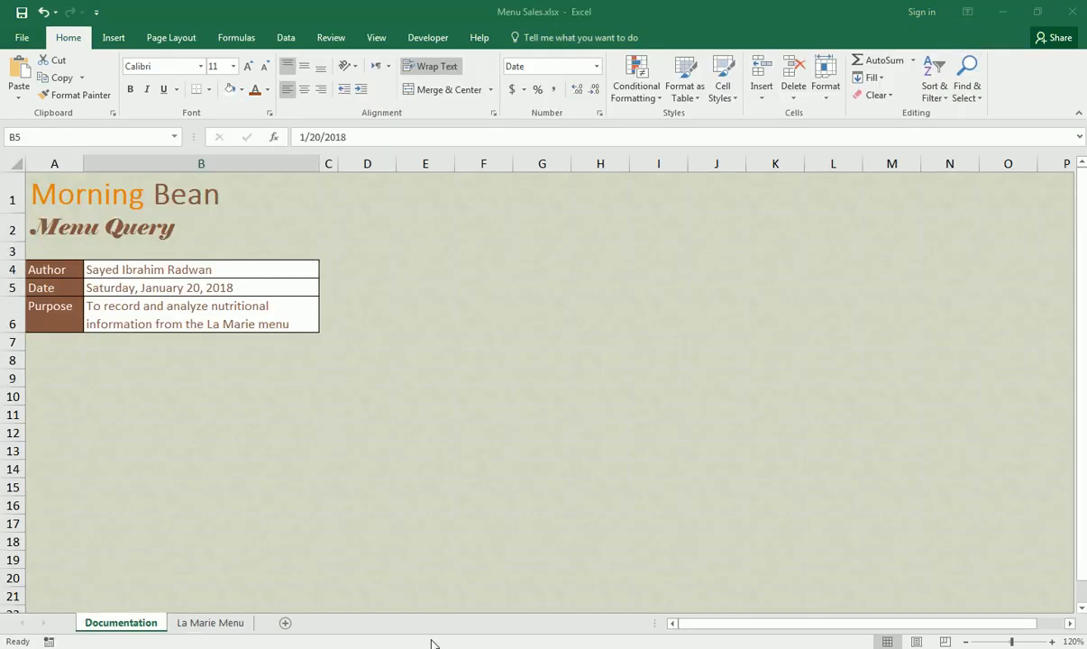
{"action": "left_click", "coordinate": [106, 341]}
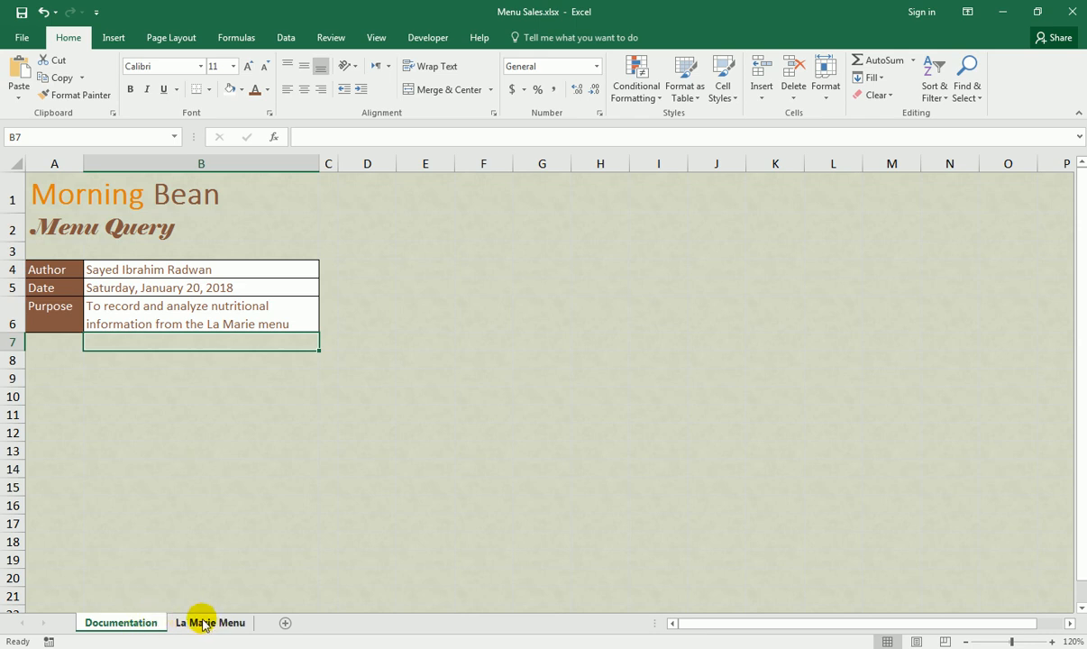
{"action": "left_click", "coordinate": [205, 623]}
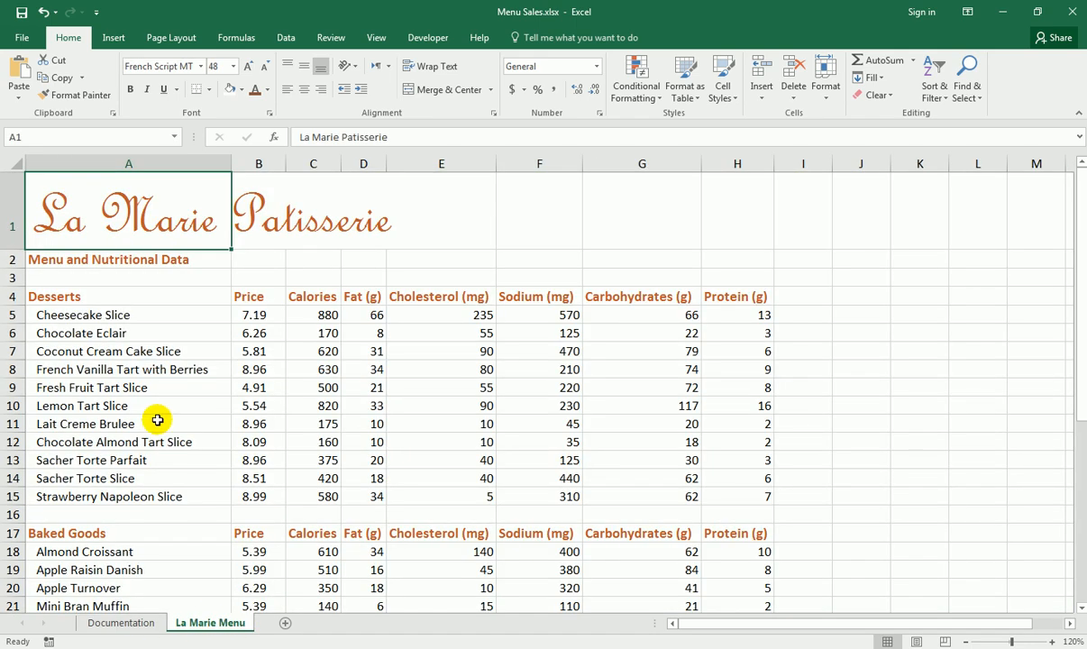
{"action": "scroll", "coordinate": [169, 314], "scroll_direction": "down", "scroll_amount": 1}
{"action": "scroll", "coordinate": [168, 311], "scroll_direction": "up", "scroll_amount": 1}
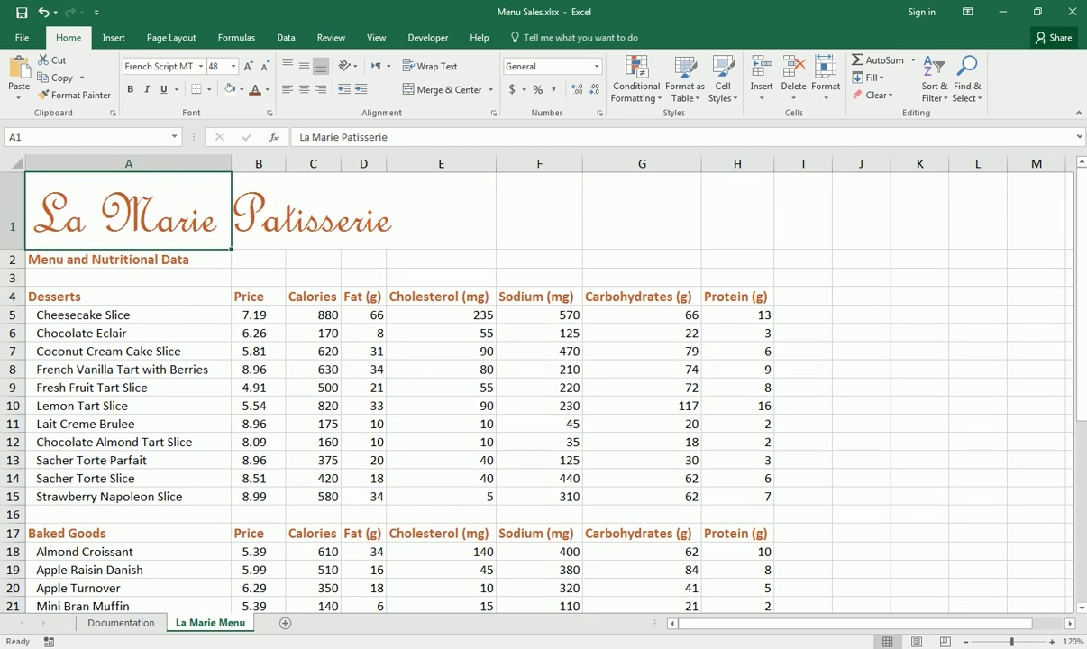
{"action": "left_click", "coordinate": [121, 622]}
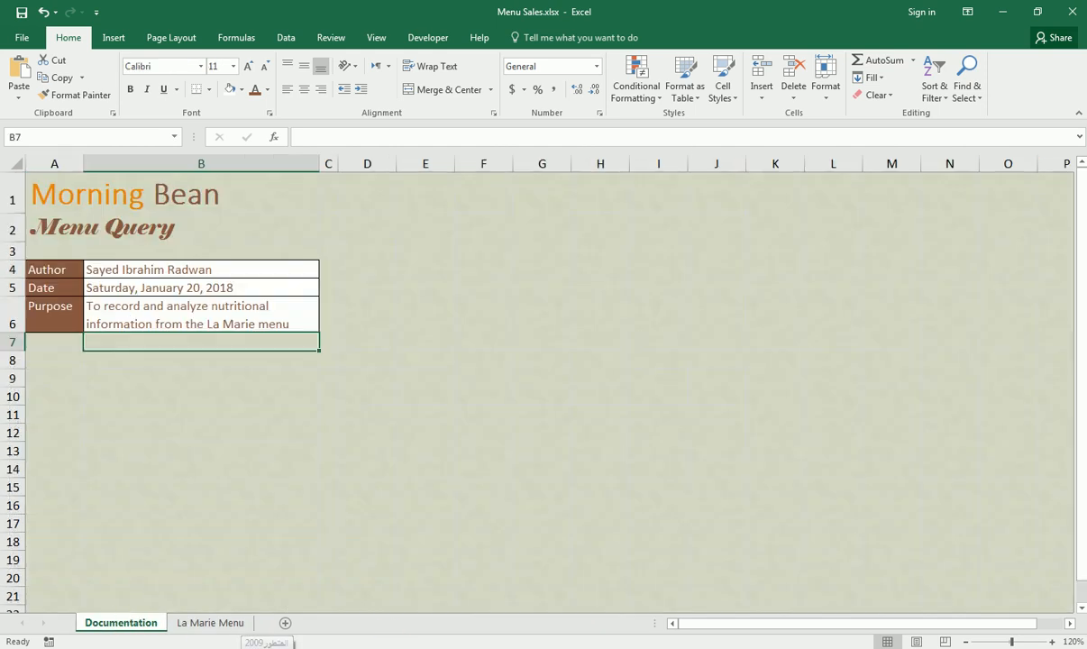
Following instruction 5 in Word, copy the formatting of Documentation A1:A2 in Excel to the same range in La Marie Menu with Format Painter
{"action": "key", "text": "alt+Tab"}
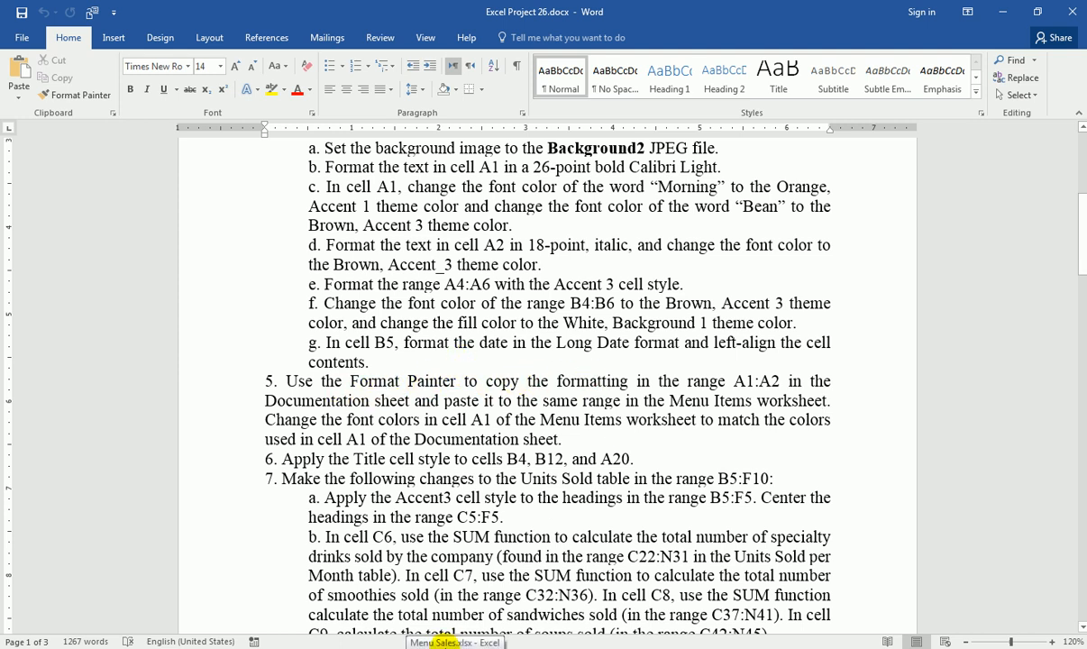
{"action": "left_click", "coordinate": [448, 642]}
{"action": "left_click_drag", "start_coordinate": [56, 189], "coordinate": [49, 216]}
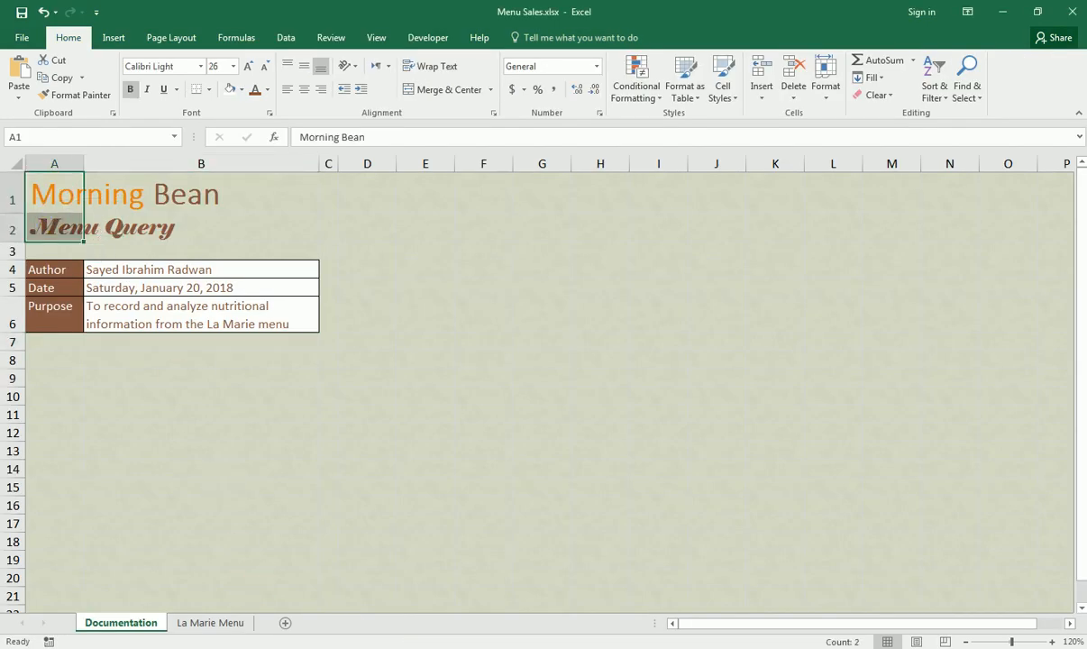
{"action": "key", "text": "alt+Tab"}
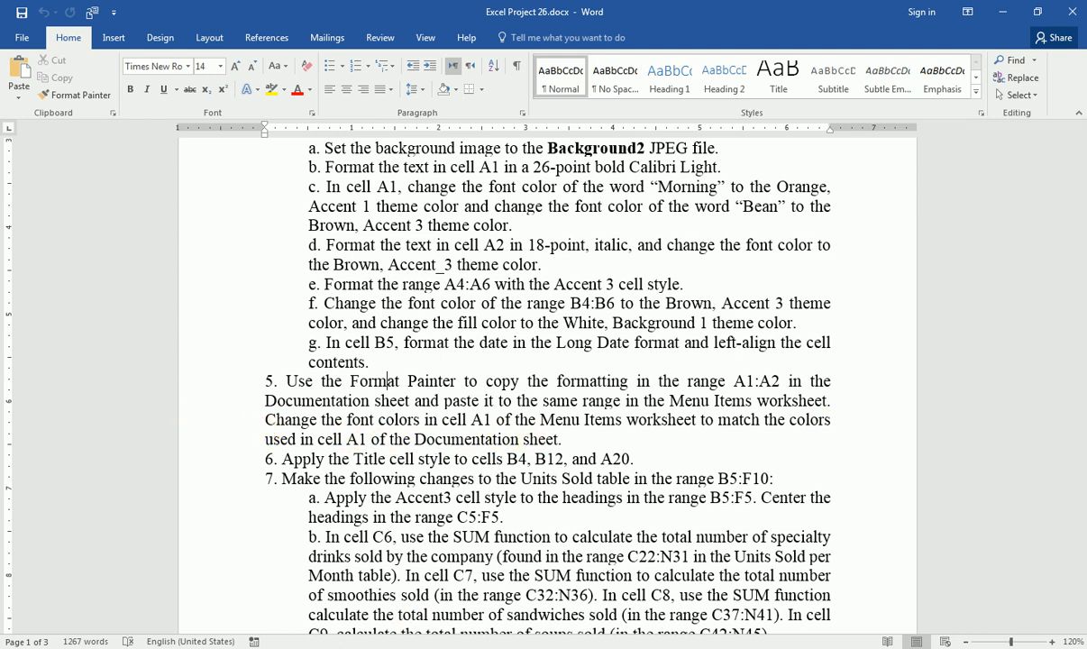
{"action": "left_click", "coordinate": [445, 645]}
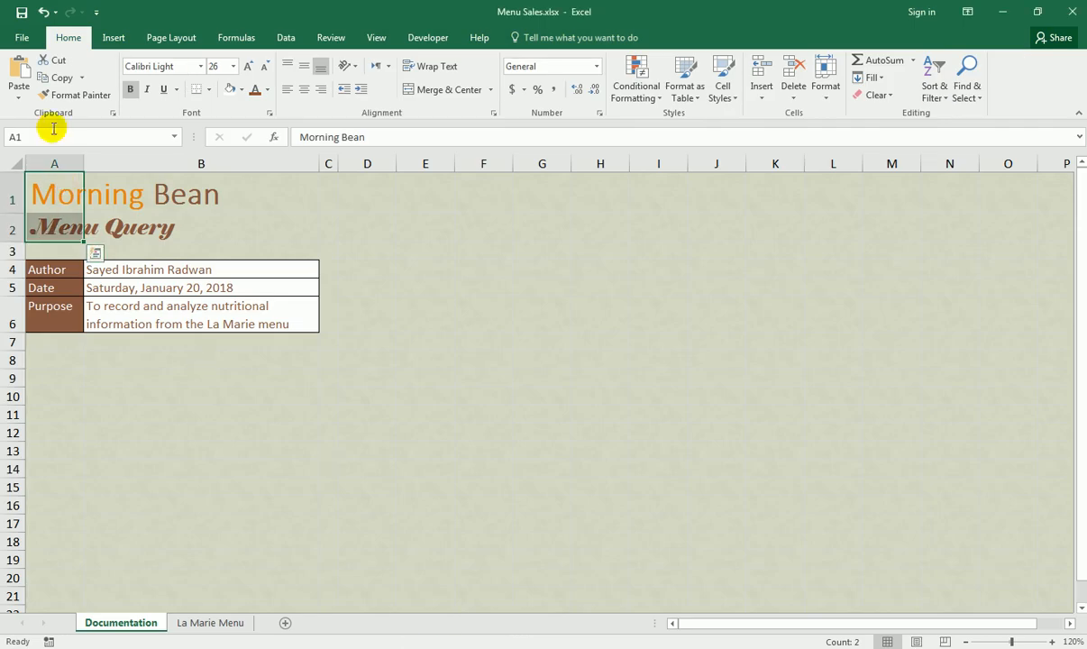
{"action": "left_click", "coordinate": [68, 97]}
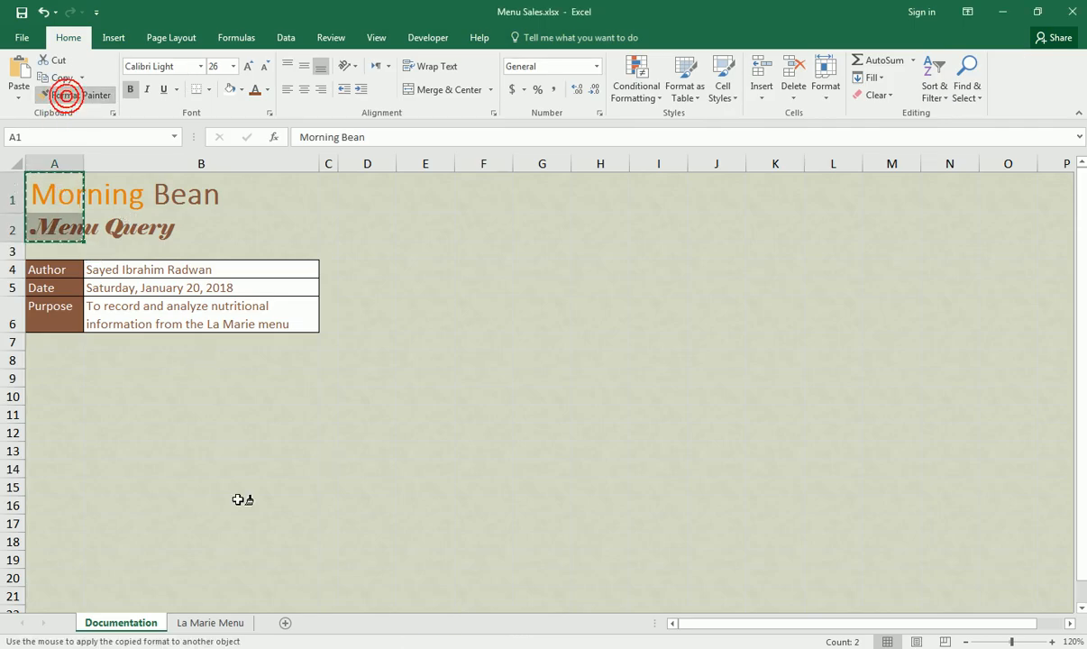
{"action": "left_click", "coordinate": [203, 622]}
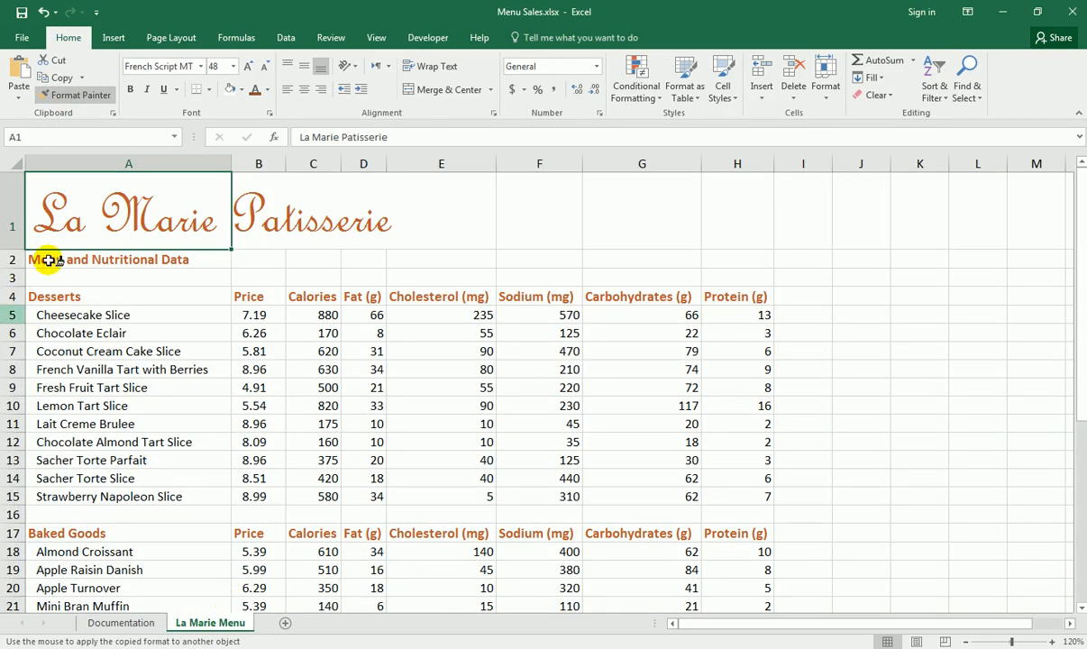
{"action": "left_click_drag", "start_coordinate": [66, 258], "coordinate": [65, 261]}
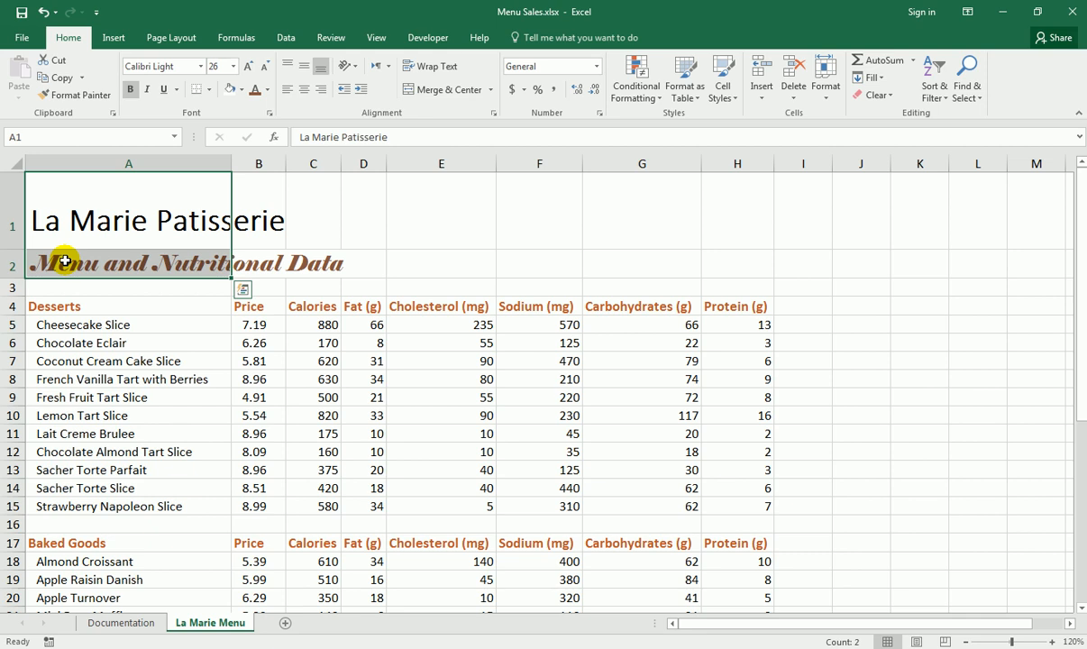
{"action": "left_click", "coordinate": [74, 217]}
{"action": "left_click", "coordinate": [74, 264]}
{"action": "left_click", "coordinate": [75, 221]}
{"action": "left_click", "coordinate": [72, 257]}
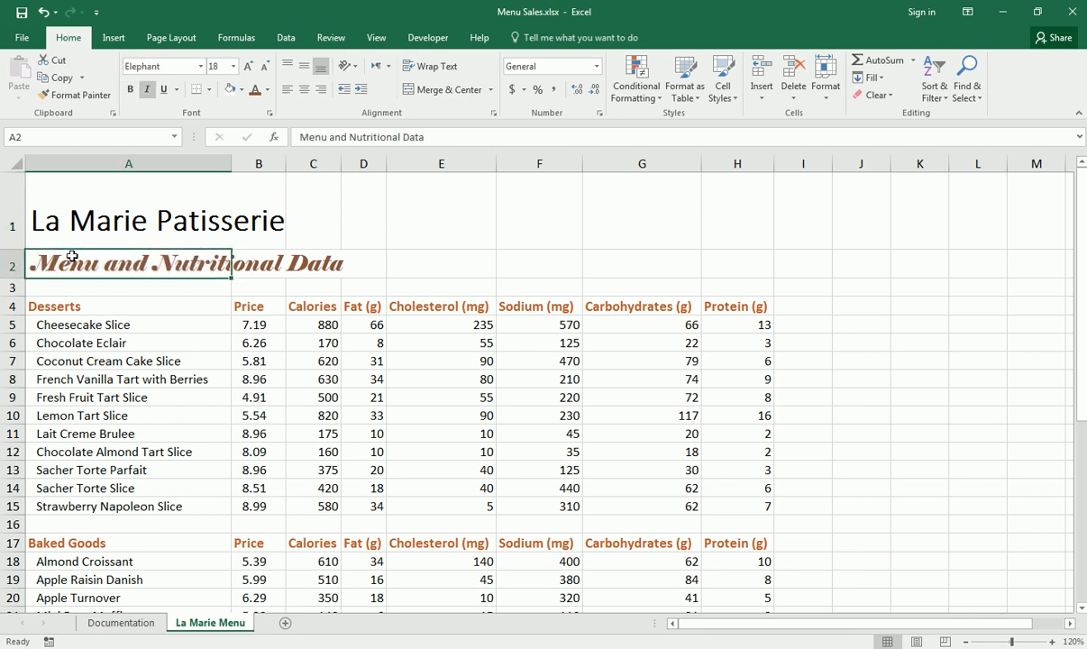
Read instruction 6 in Word, and check cells B4, B12 and the Price headings of the La Marie Menu sheet in Excel
{"action": "left_click", "coordinate": [405, 577]}
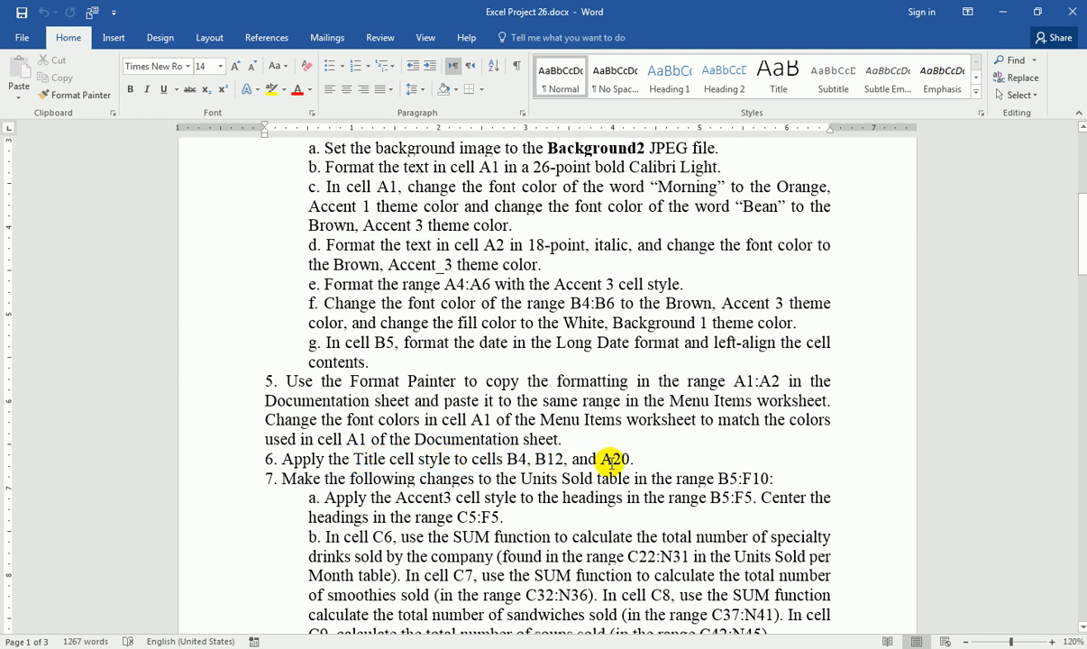
{"action": "left_click", "coordinate": [458, 647]}
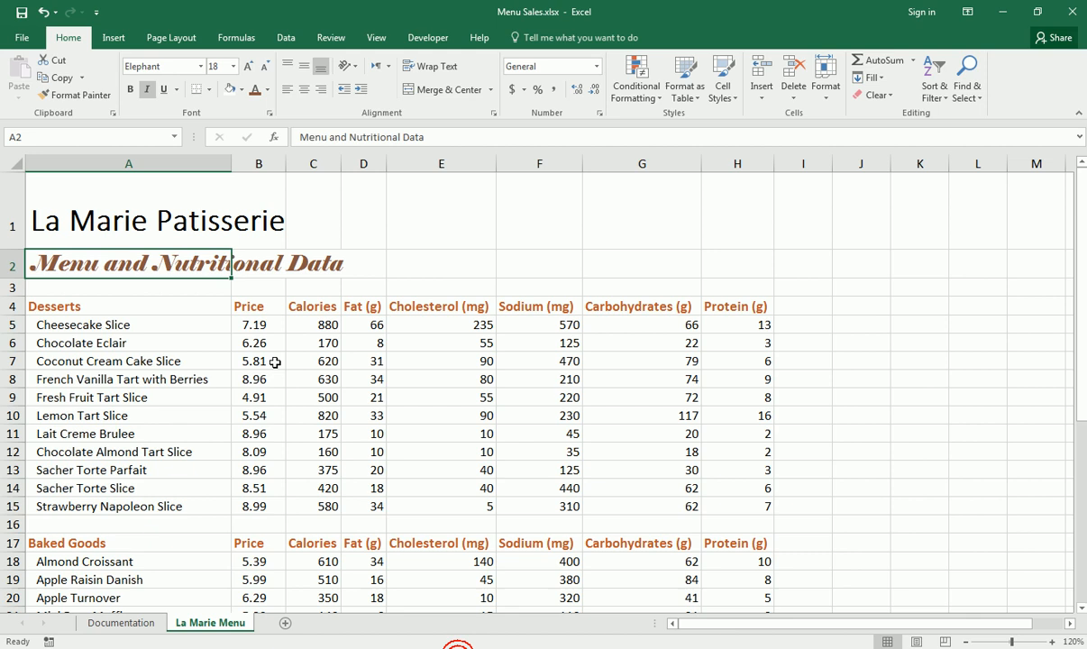
{"action": "left_click", "coordinate": [262, 309]}
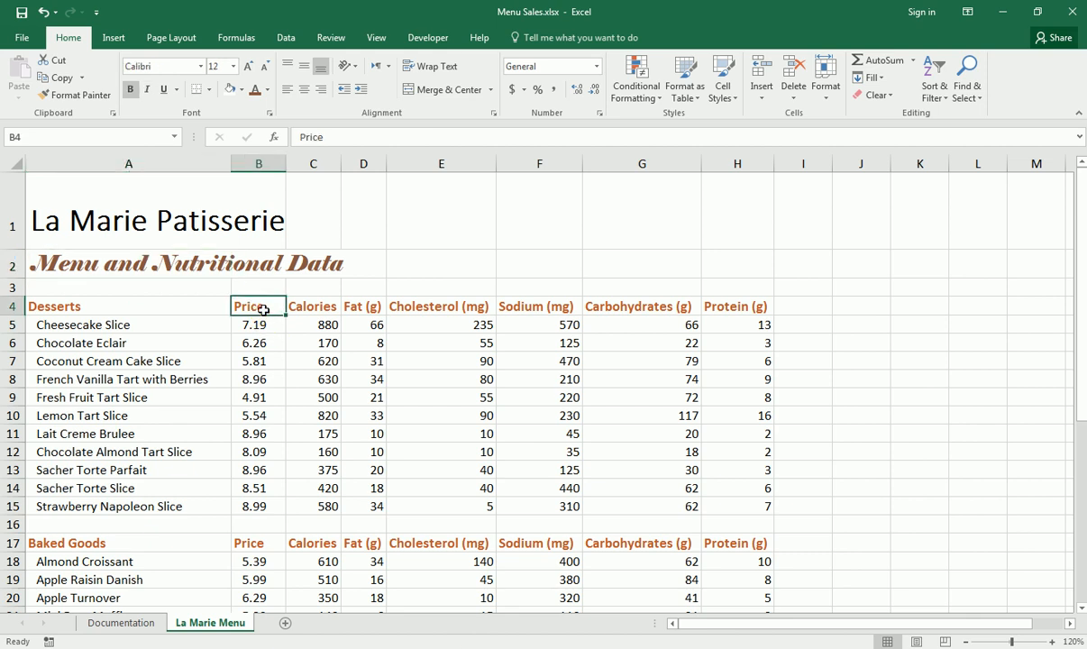
{"action": "left_click", "coordinate": [261, 454]}
{"action": "left_click", "coordinate": [261, 308]}
{"action": "left_click", "coordinate": [260, 543]}
{"action": "scroll", "coordinate": [261, 527], "scroll_direction": "down", "scroll_amount": 3}
{"action": "left_click", "coordinate": [267, 450]}
{"action": "scroll", "coordinate": [257, 505], "scroll_direction": "down", "scroll_amount": 2}
{"action": "left_click", "coordinate": [255, 456]}
{"action": "scroll", "coordinate": [255, 456], "scroll_direction": "down", "scroll_amount": 3}
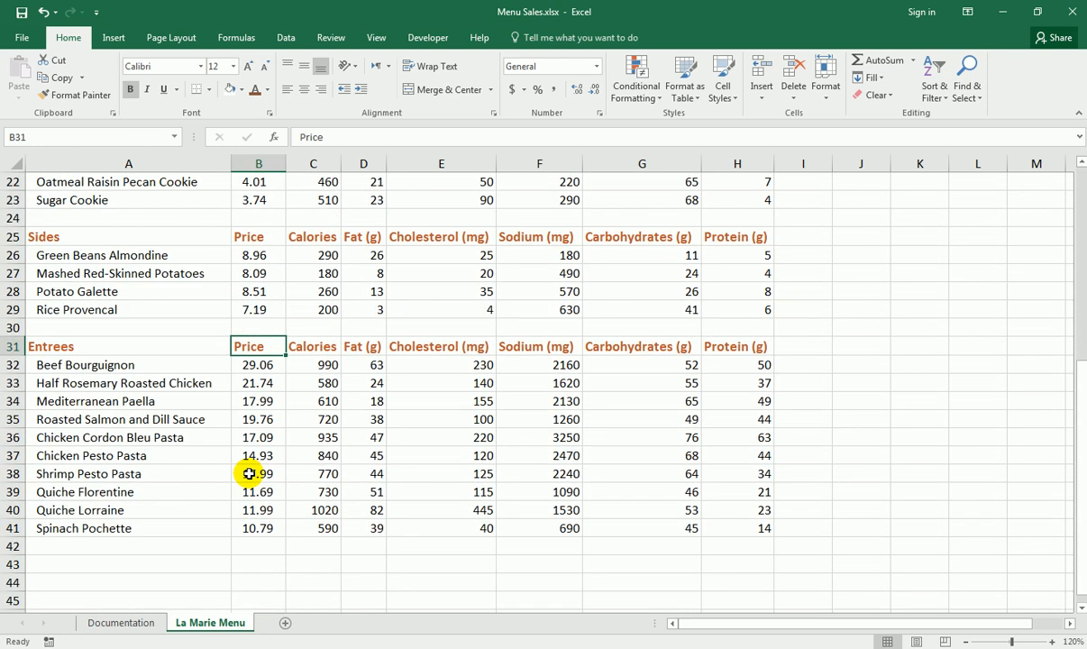
{"action": "scroll", "coordinate": [249, 473], "scroll_direction": "up", "scroll_amount": 4}
{"action": "scroll", "coordinate": [249, 474], "scroll_direction": "up", "scroll_amount": 4}
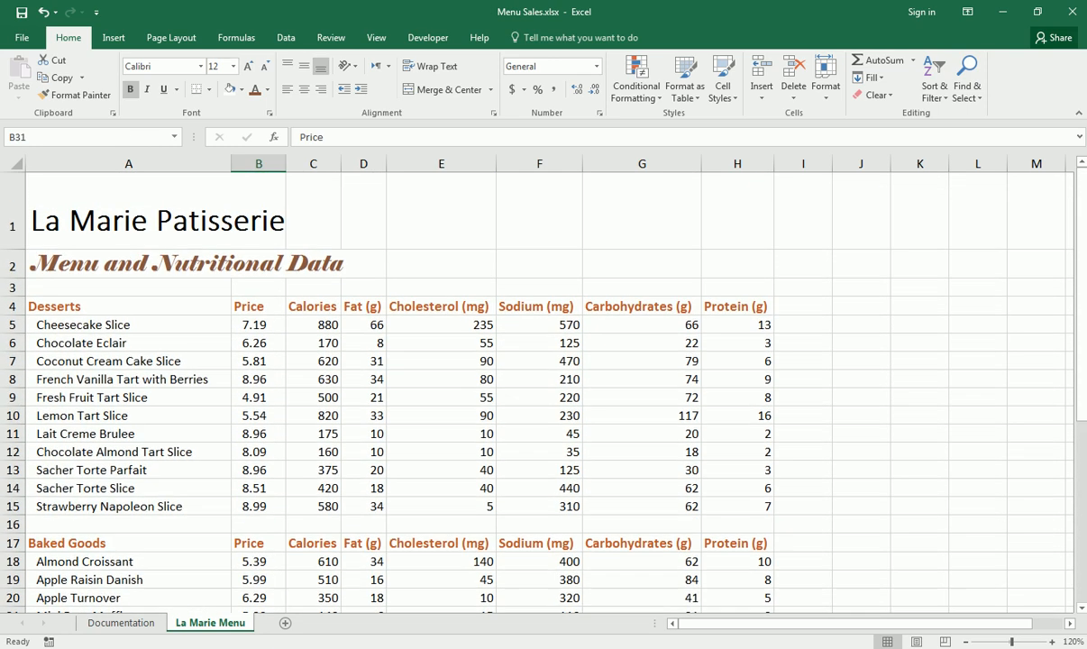
Read instructions 6 and 7 in Word, and look for the matching table and cell A20 on the La Marie Menu sheet in Excel
{"action": "key", "text": "alt+Tab"}
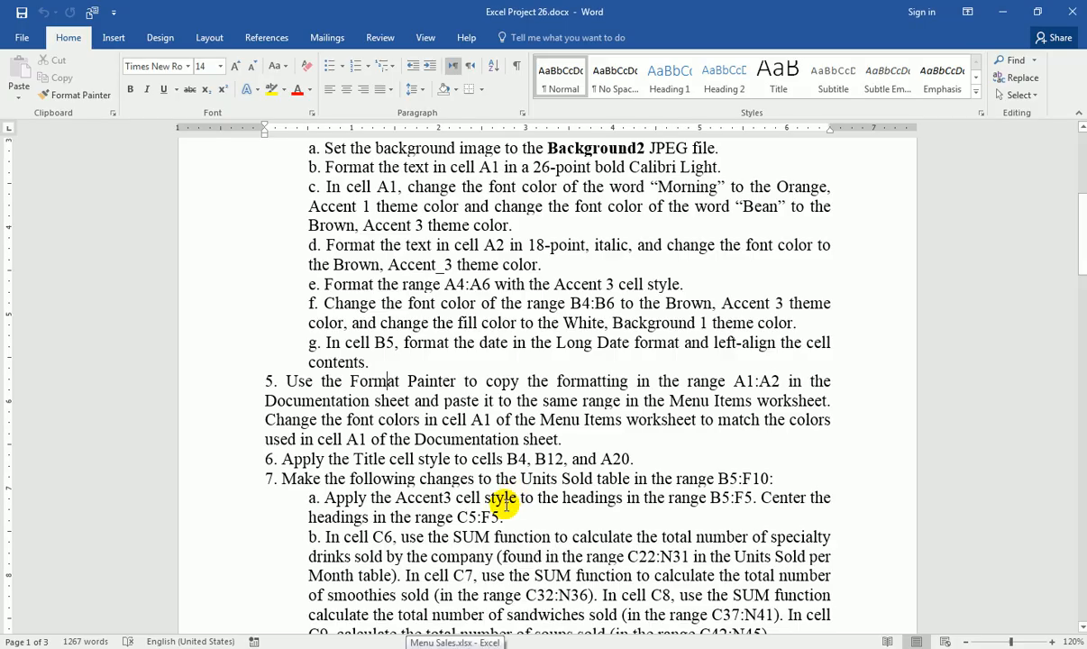
{"action": "scroll", "coordinate": [394, 475], "scroll_direction": "down", "scroll_amount": 1}
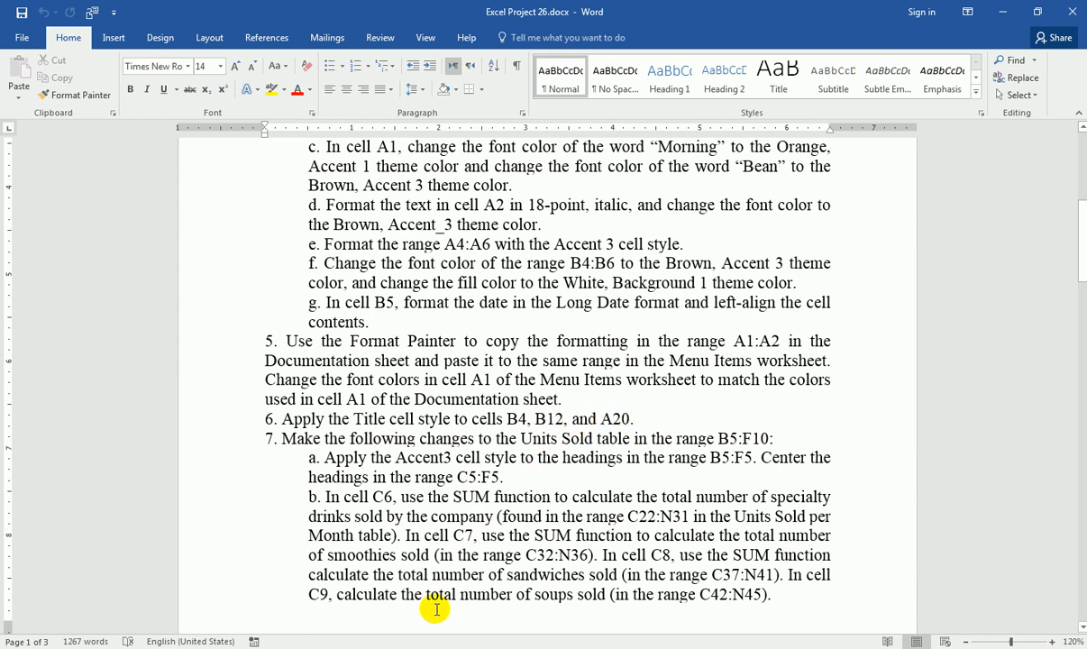
{"action": "key", "text": "alt+Tab"}
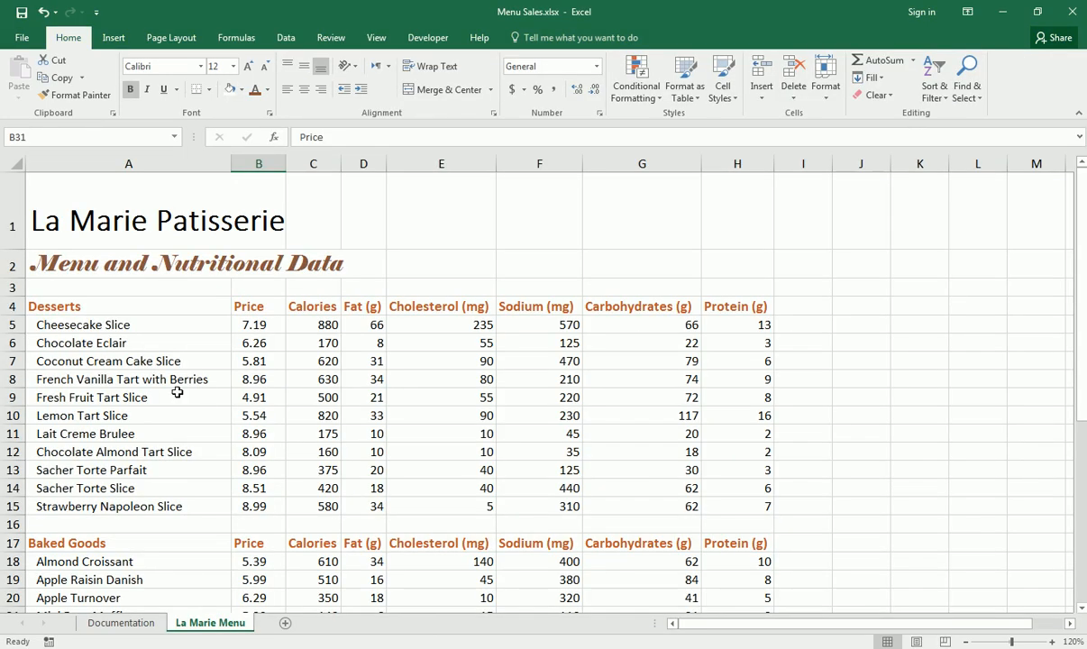
{"action": "scroll", "coordinate": [175, 389], "scroll_direction": "down", "scroll_amount": 4}
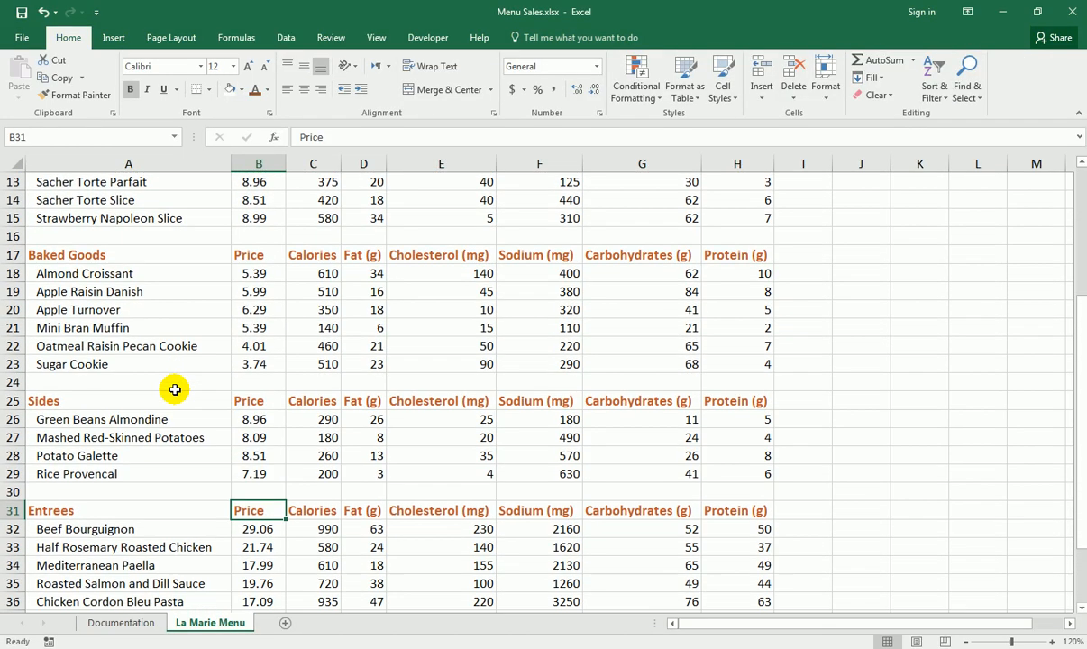
{"action": "scroll", "coordinate": [175, 389], "scroll_direction": "down", "scroll_amount": 3}
{"action": "scroll", "coordinate": [175, 390], "scroll_direction": "up", "scroll_amount": 5}
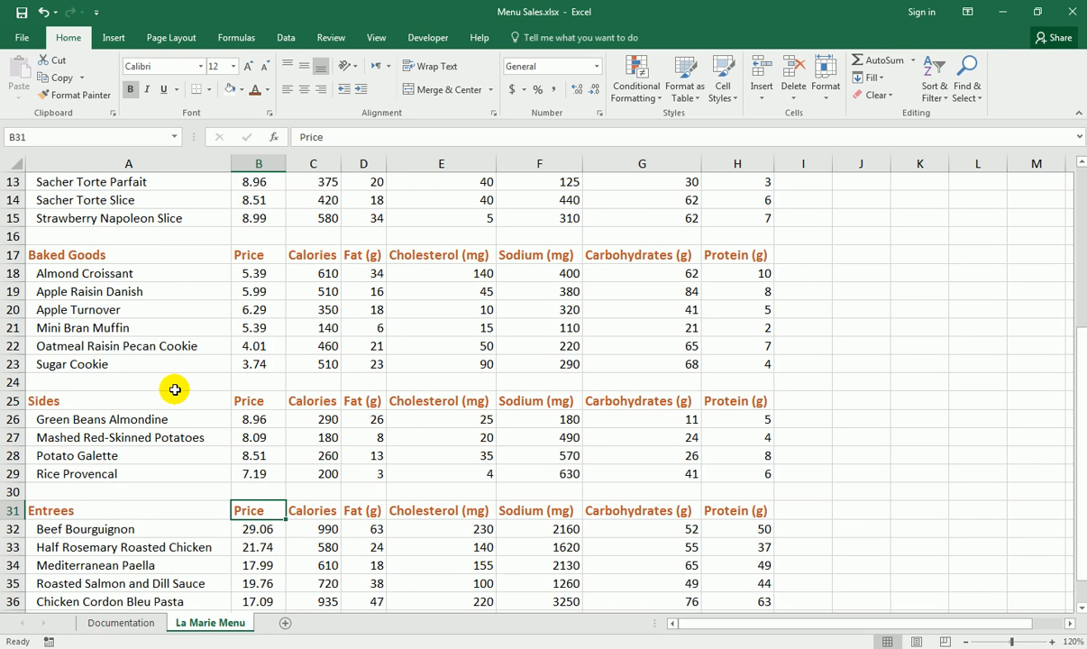
{"action": "scroll", "coordinate": [175, 389], "scroll_direction": "up", "scroll_amount": 2}
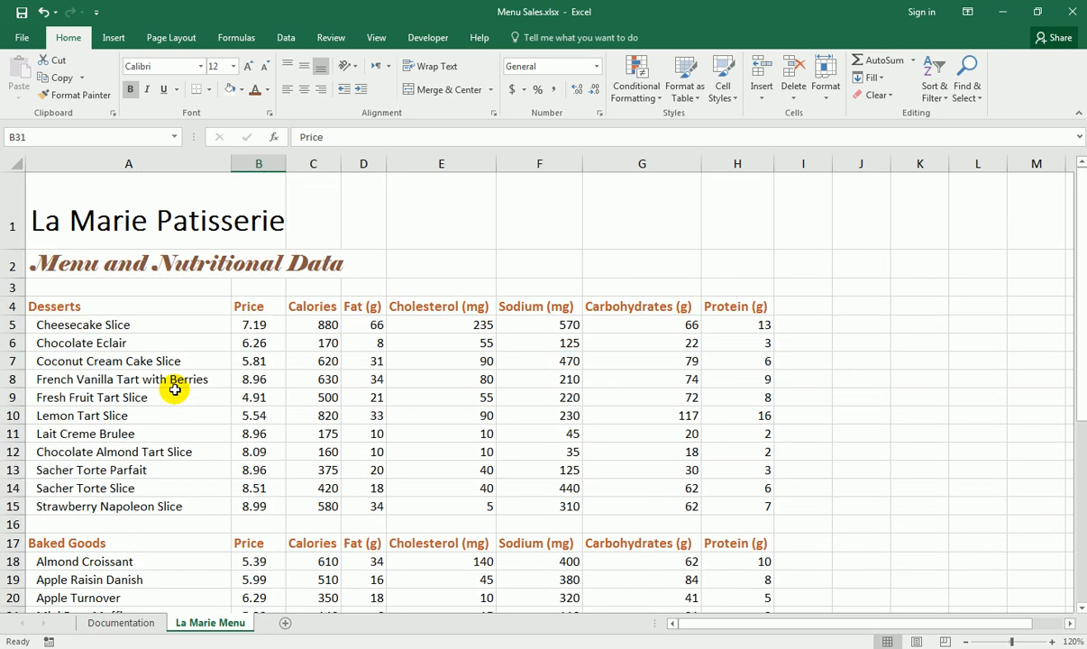
{"action": "scroll", "coordinate": [174, 389], "scroll_direction": "down", "scroll_amount": 3}
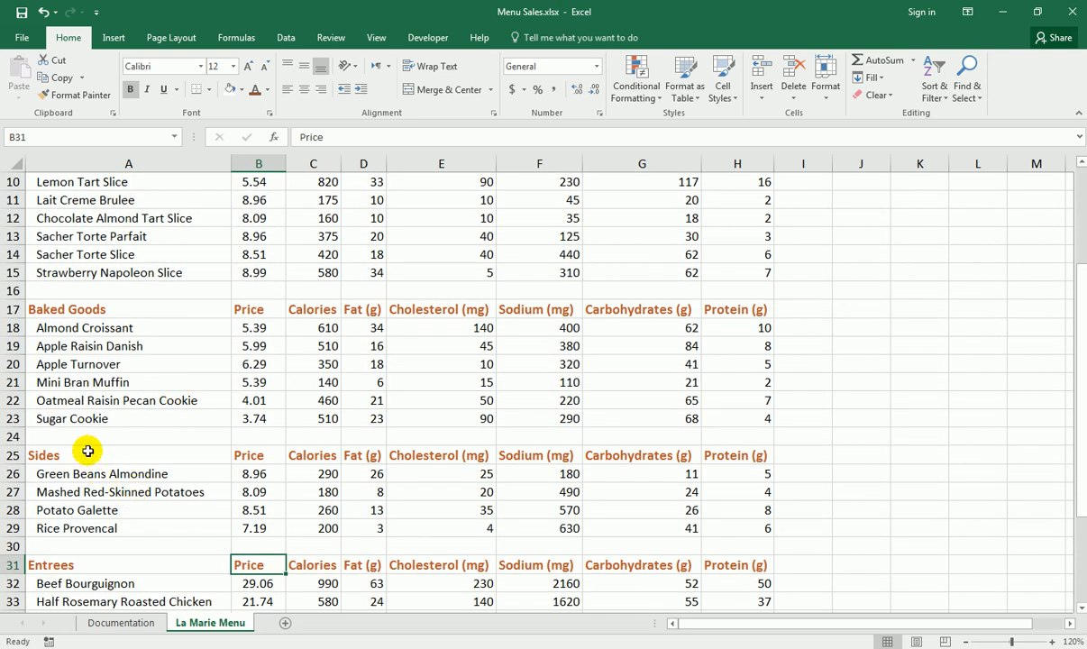
{"action": "left_click", "coordinate": [99, 362]}
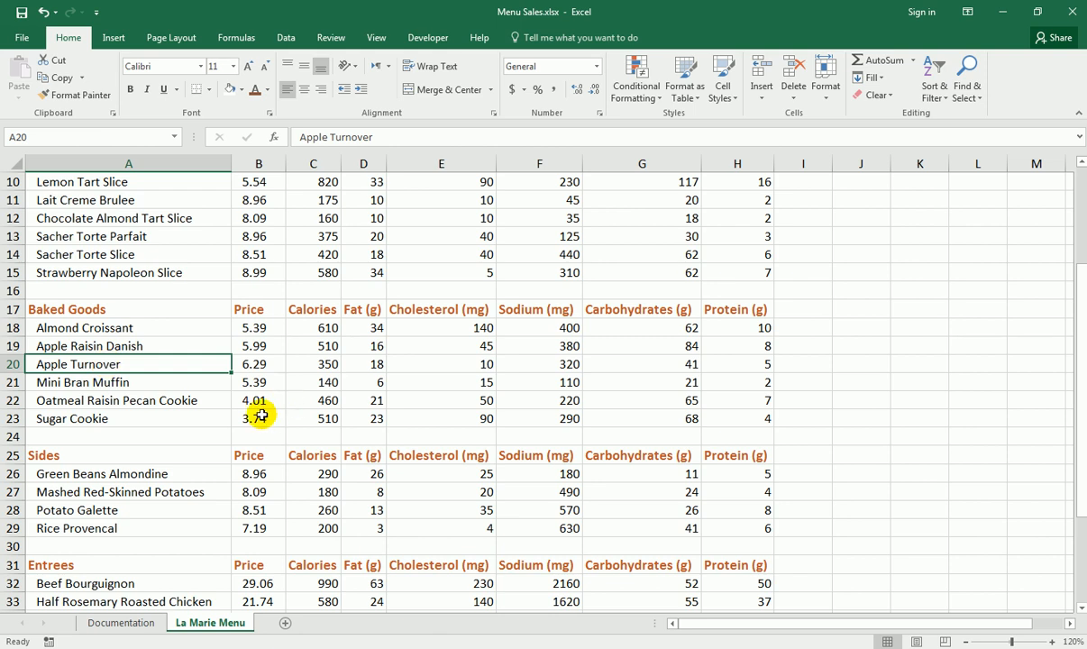
{"action": "scroll", "coordinate": [261, 414], "scroll_direction": "up", "scroll_amount": 3}
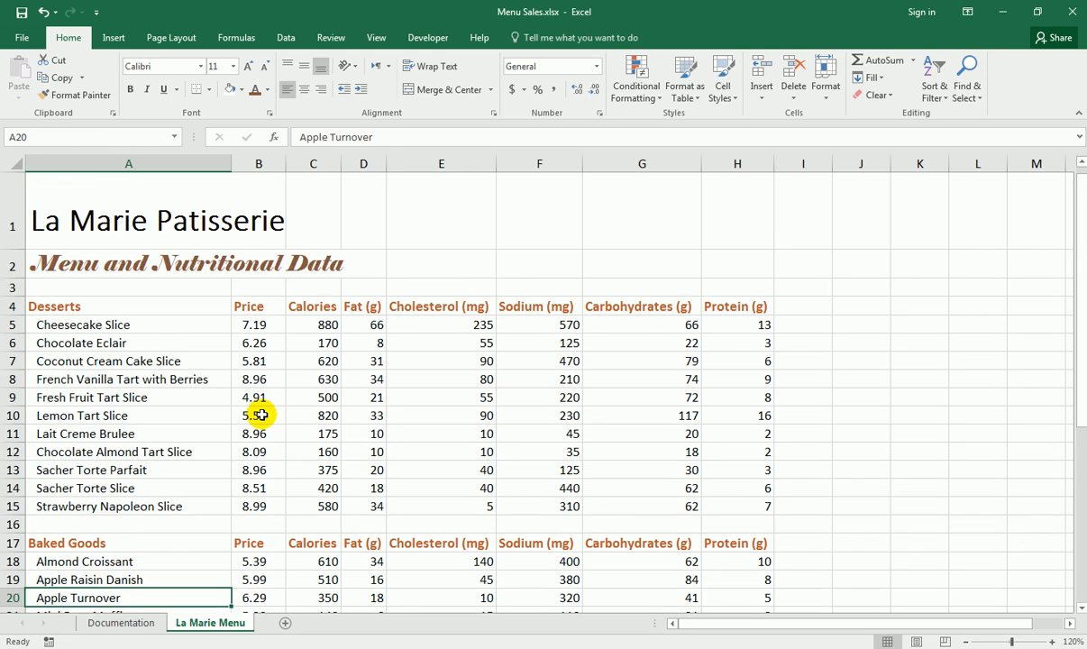
Change the font color of the words "La Marie" in cell A1 to Orange, Accent 1
{"action": "left_click", "coordinate": [112, 214]}
{"action": "left_click_drag", "start_coordinate": [302, 137], "coordinate": [337, 137]}
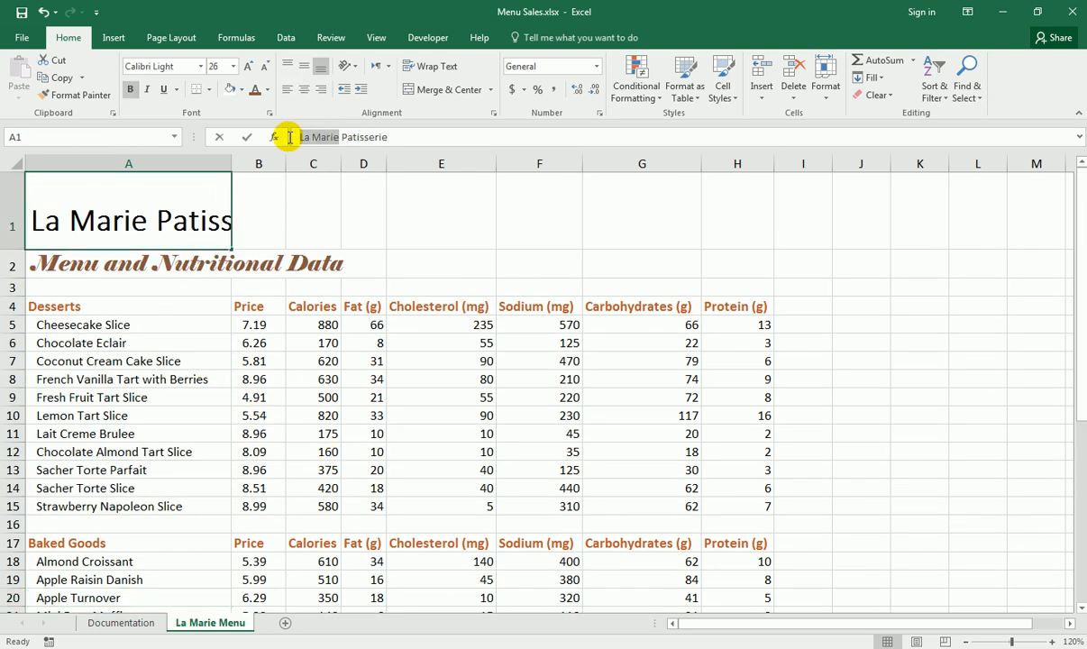
{"action": "left_click", "coordinate": [268, 90]}
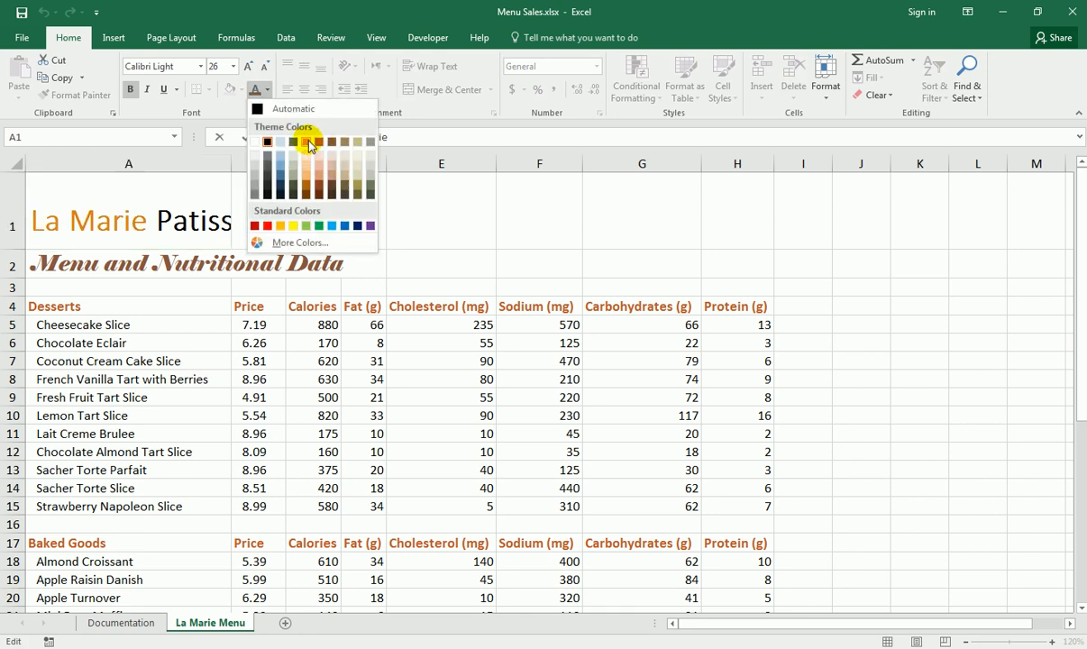
{"action": "left_click", "coordinate": [306, 142]}
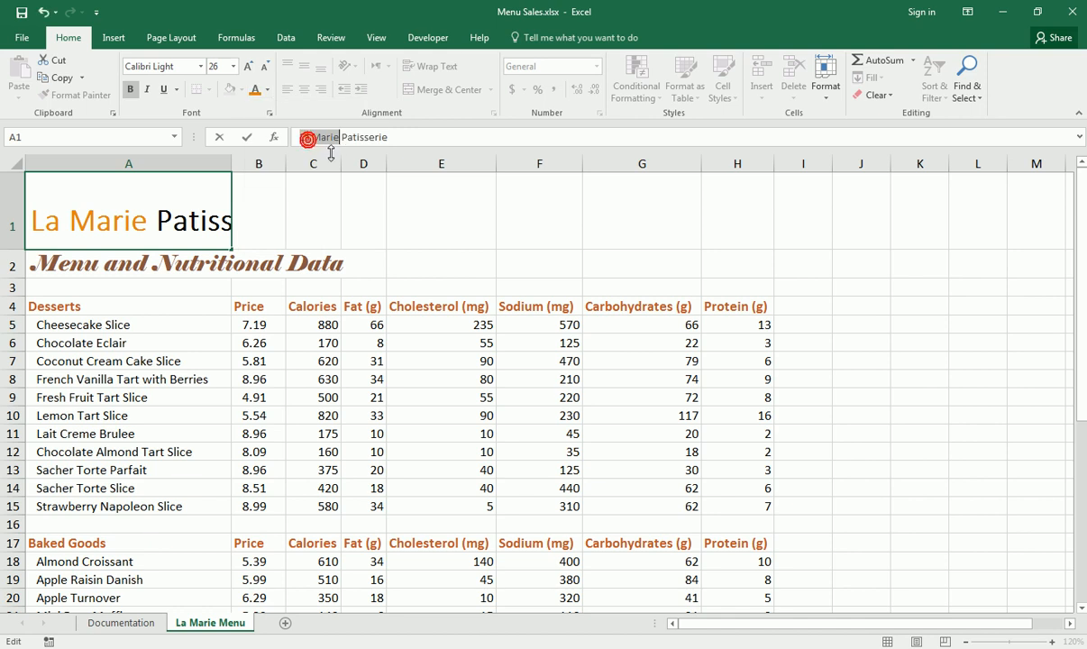
Change the font color of the word "Patisserie" in cell A1 to Brown, Accent 3
{"action": "left_click_drag", "start_coordinate": [343, 137], "coordinate": [408, 136]}
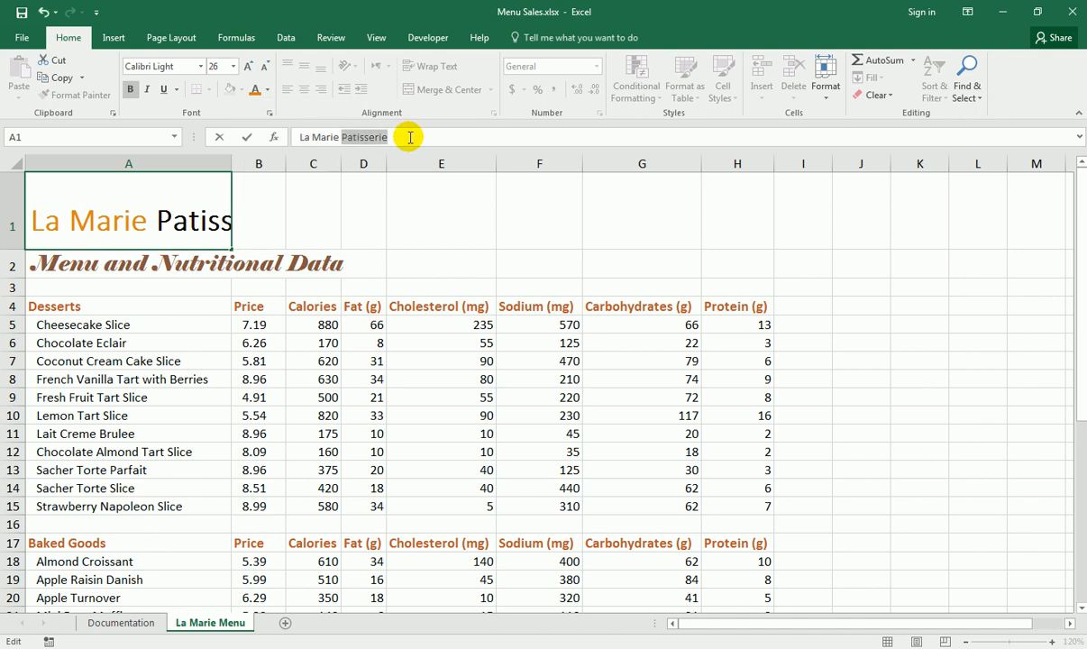
{"action": "left_click", "coordinate": [268, 90]}
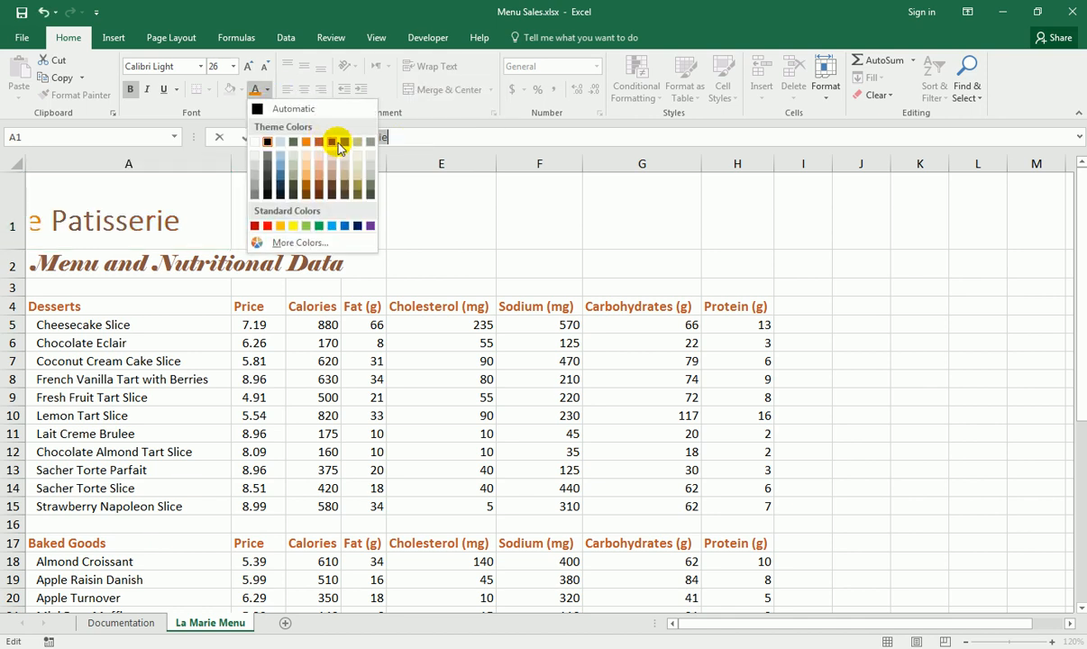
{"action": "left_click", "coordinate": [332, 143]}
{"action": "left_click", "coordinate": [199, 276]}
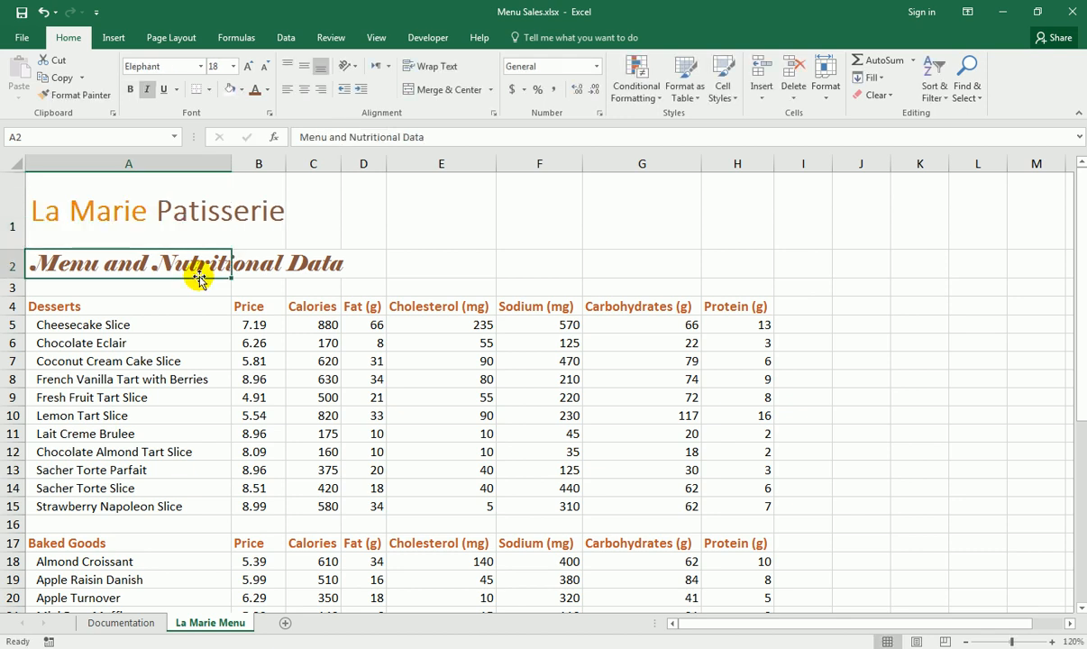
Read instructions 6 and 7 in Word, and compare the Units Sold table range with the Desserts cells from B5 on the La Marie Menu sheet in Excel
{"action": "key", "text": "alt+Tab"}
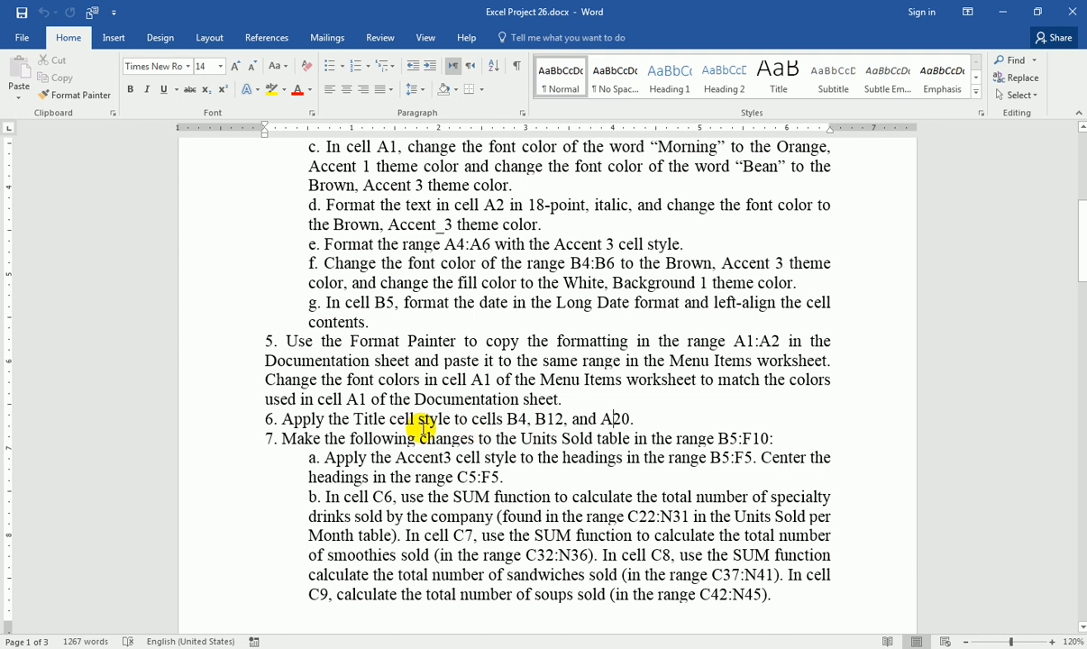
{"action": "scroll", "coordinate": [397, 419], "scroll_direction": "down", "scroll_amount": 2}
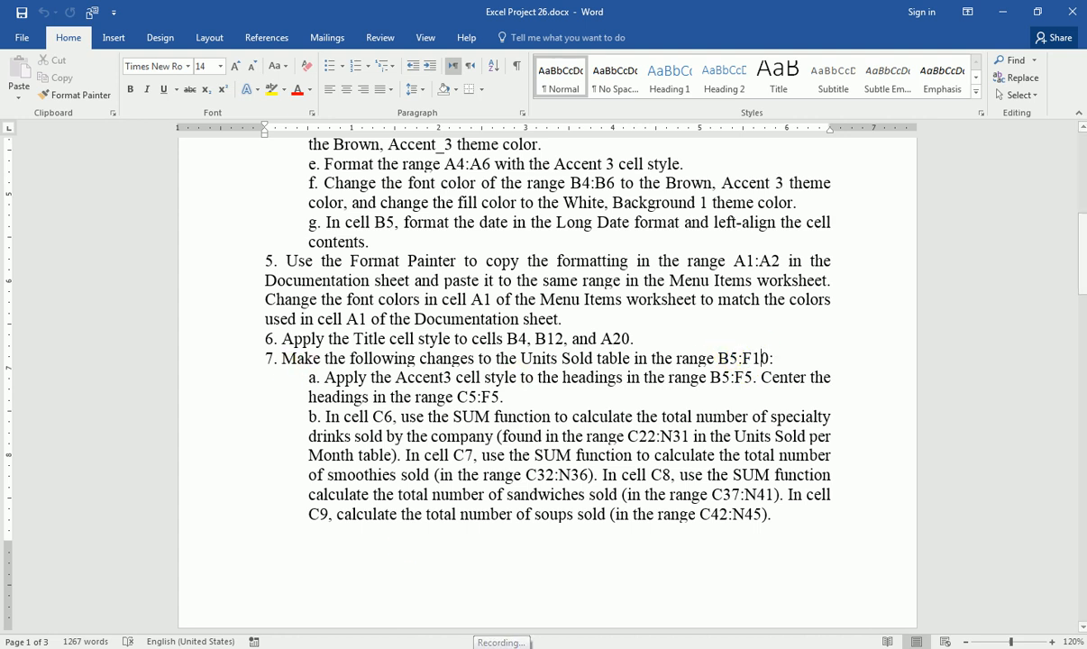
{"action": "key", "text": "alt+Tab"}
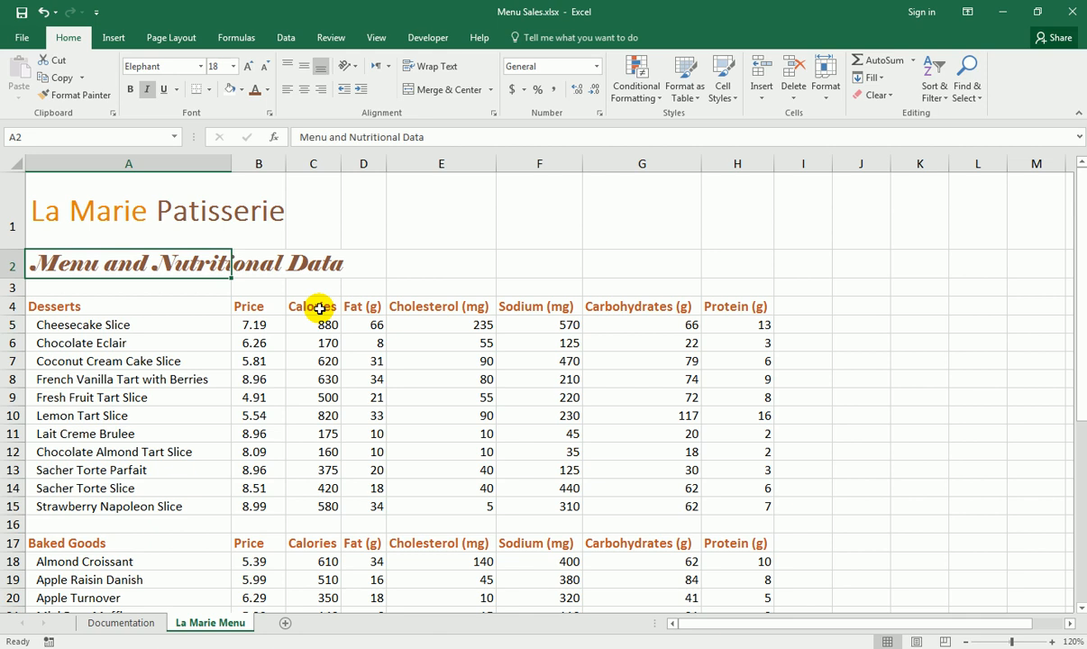
{"action": "left_click", "coordinate": [261, 323]}
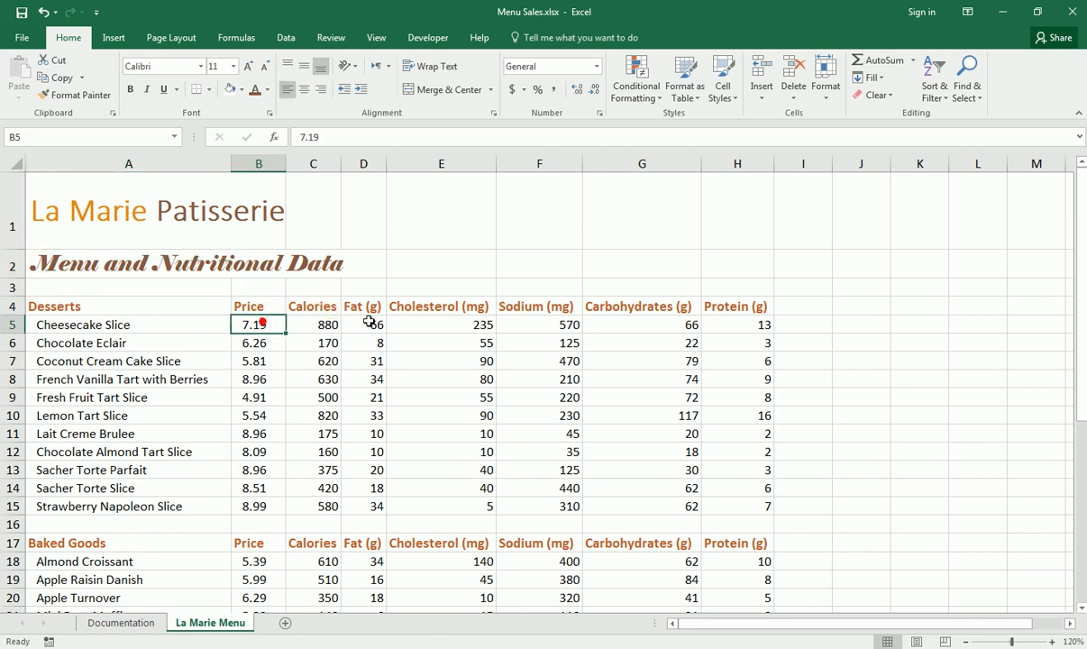
{"action": "left_click", "coordinate": [759, 325]}
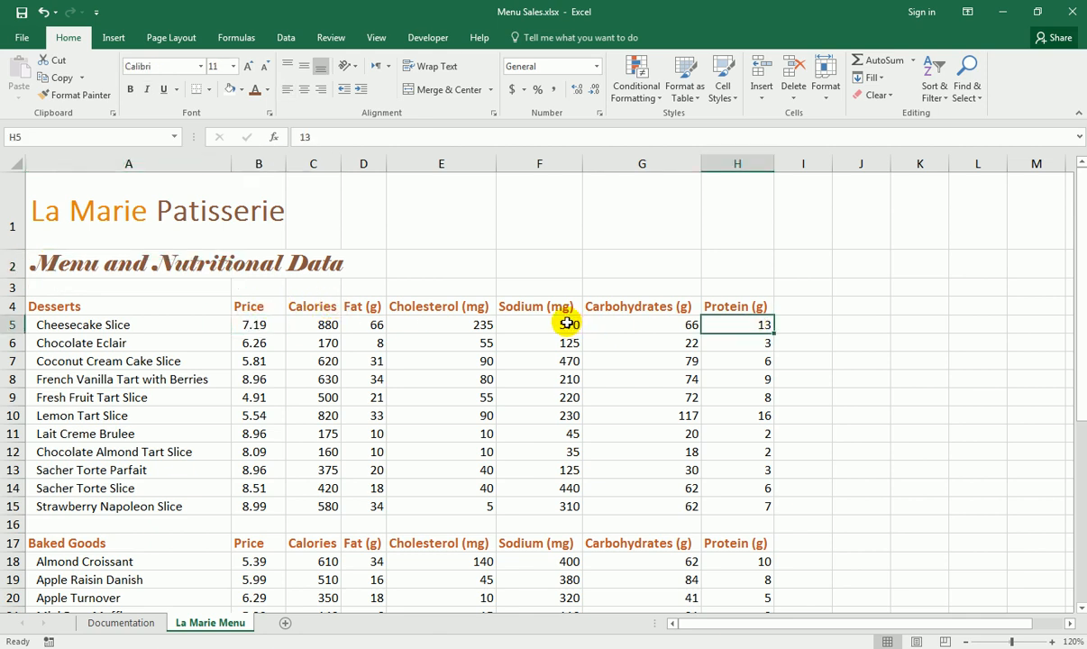
{"action": "left_click_drag", "start_coordinate": [259, 323], "coordinate": [498, 443]}
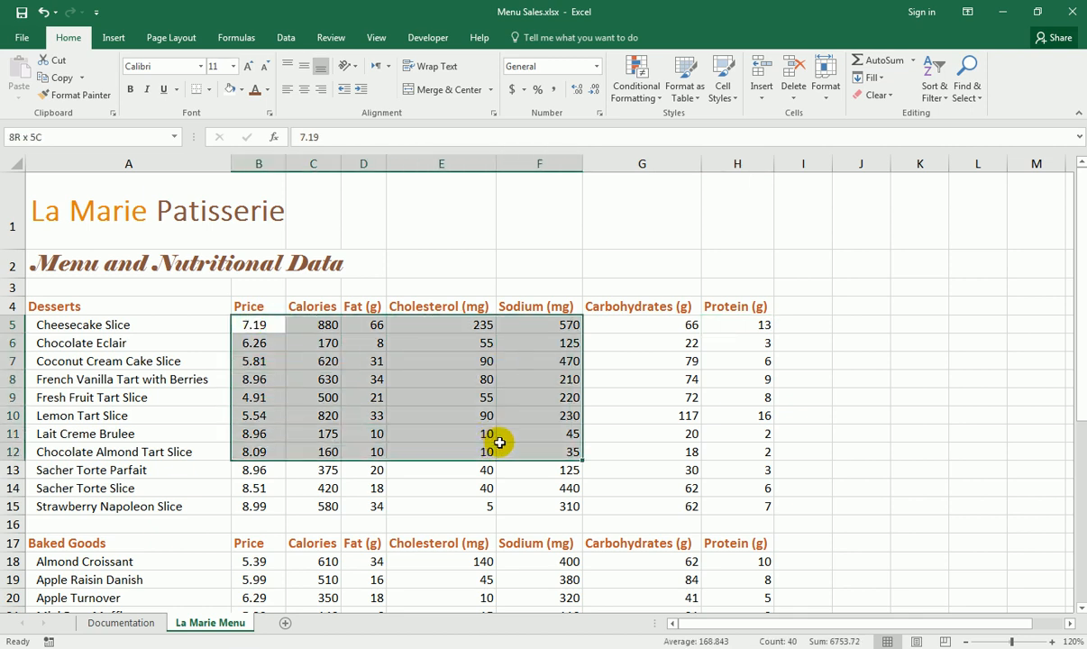
{"action": "left_click", "coordinate": [626, 341]}
{"action": "left_click", "coordinate": [715, 357]}
{"action": "left_click", "coordinate": [719, 328]}
{"action": "left_click", "coordinate": [561, 327]}
{"action": "left_click", "coordinate": [445, 328]}
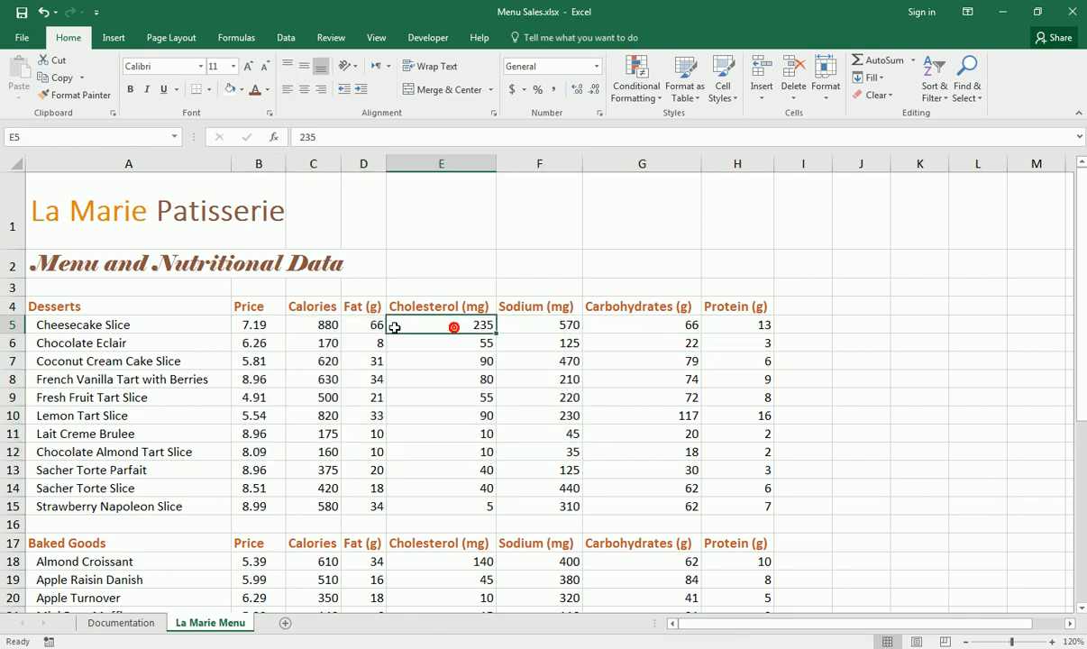
{"action": "left_click", "coordinate": [359, 329]}
{"action": "left_click", "coordinate": [275, 326]}
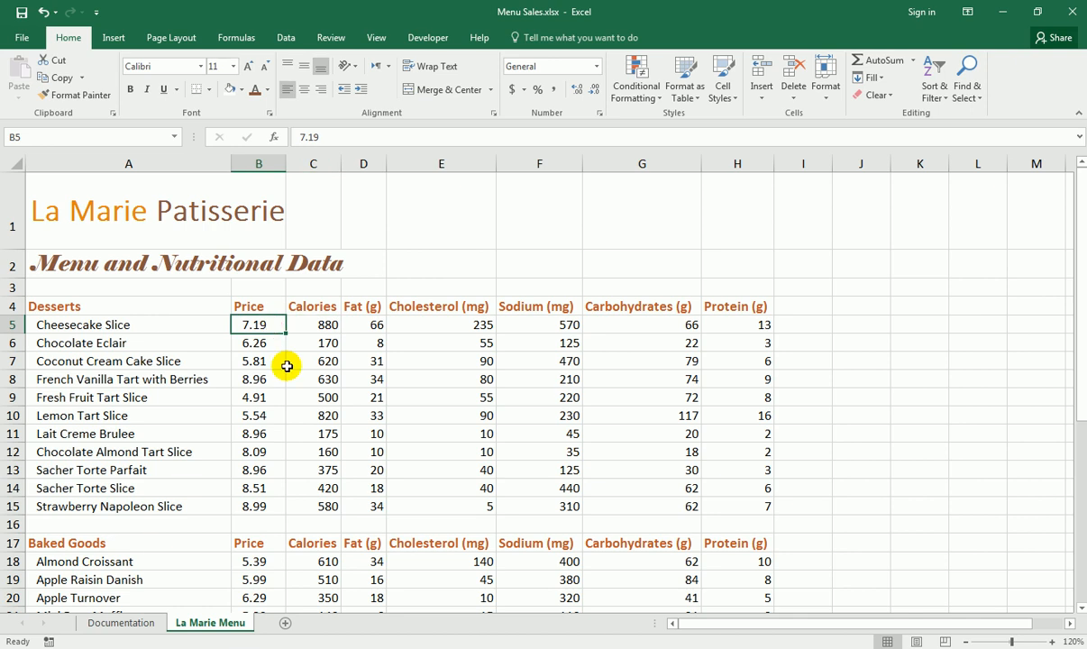
Look over the tables below Desserts on the La Marie Menu sheet, and save the workbook
{"action": "scroll", "coordinate": [300, 371], "scroll_direction": "down", "scroll_amount": 3}
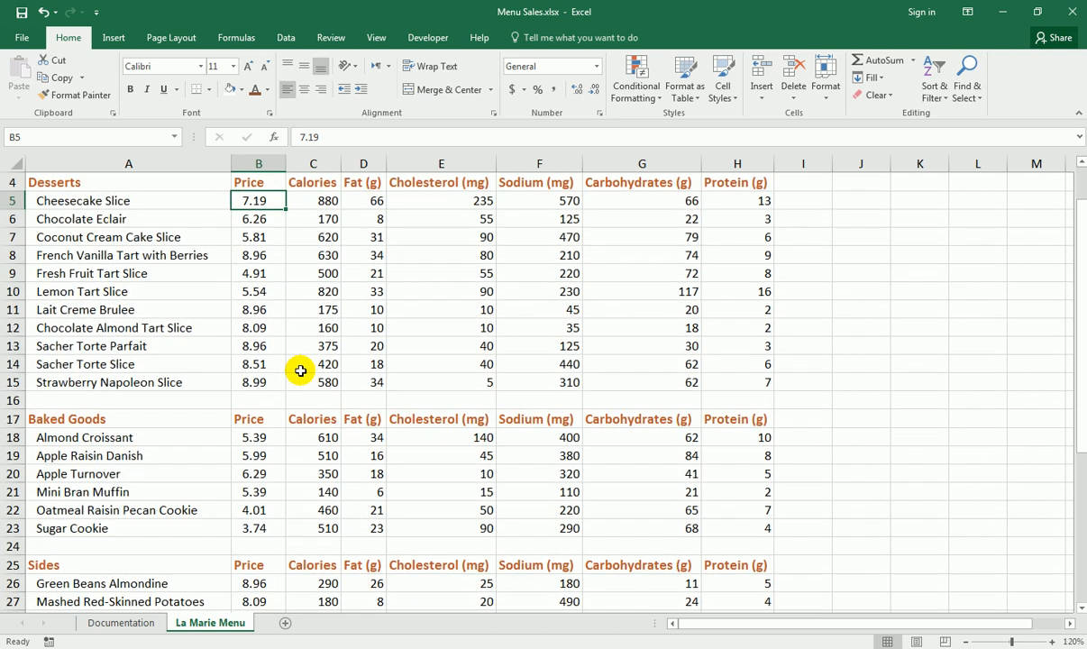
{"action": "scroll", "coordinate": [300, 371], "scroll_direction": "up", "scroll_amount": 2}
{"action": "scroll", "coordinate": [300, 371], "scroll_direction": "up", "scroll_amount": 1}
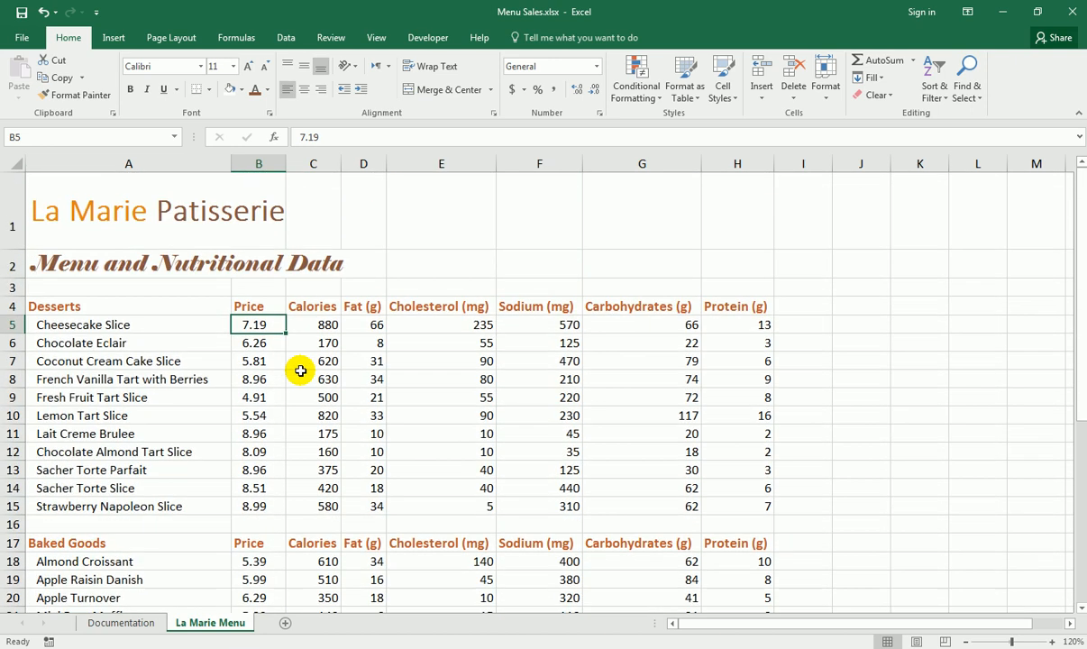
{"action": "left_click", "coordinate": [21, 12]}
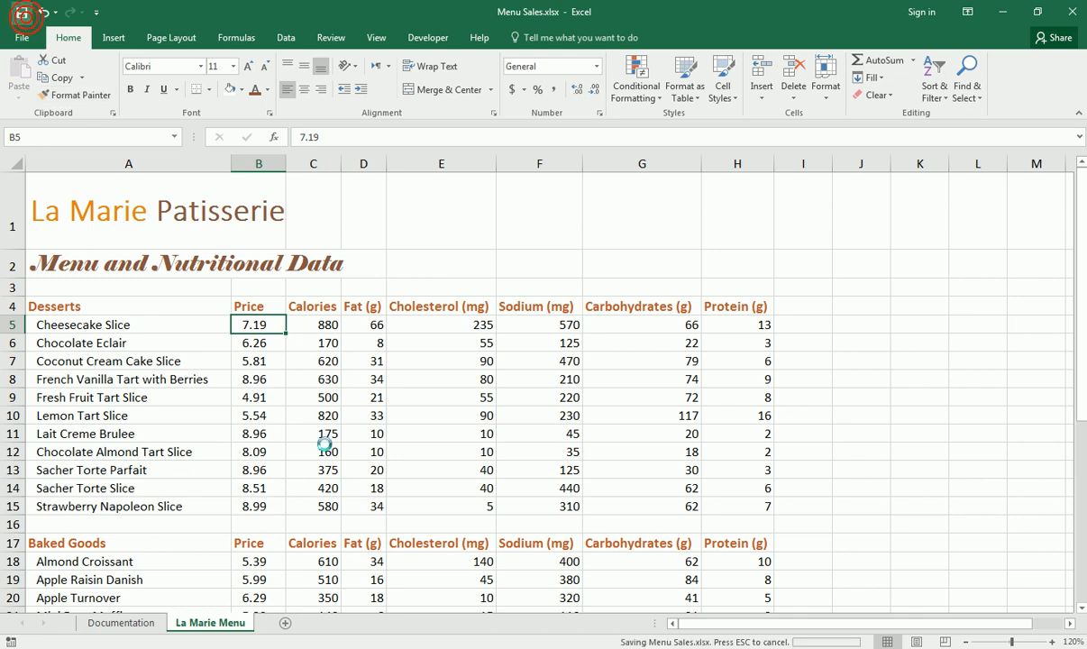
Read the parts of instruction 7 in Word, and look for the matching drinks and units sold data on the La Marie Menu sheet in Excel
{"action": "key", "text": "alt+Tab"}
{"action": "left_click", "coordinate": [415, 435]}
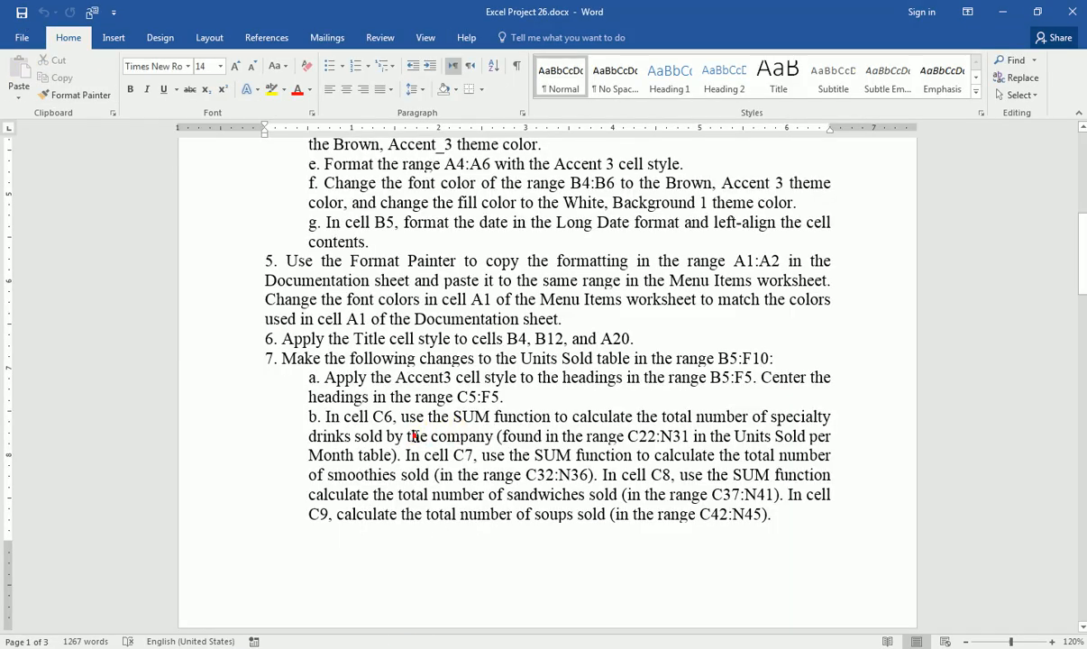
{"action": "scroll", "coordinate": [415, 436], "scroll_direction": "down", "scroll_amount": 5}
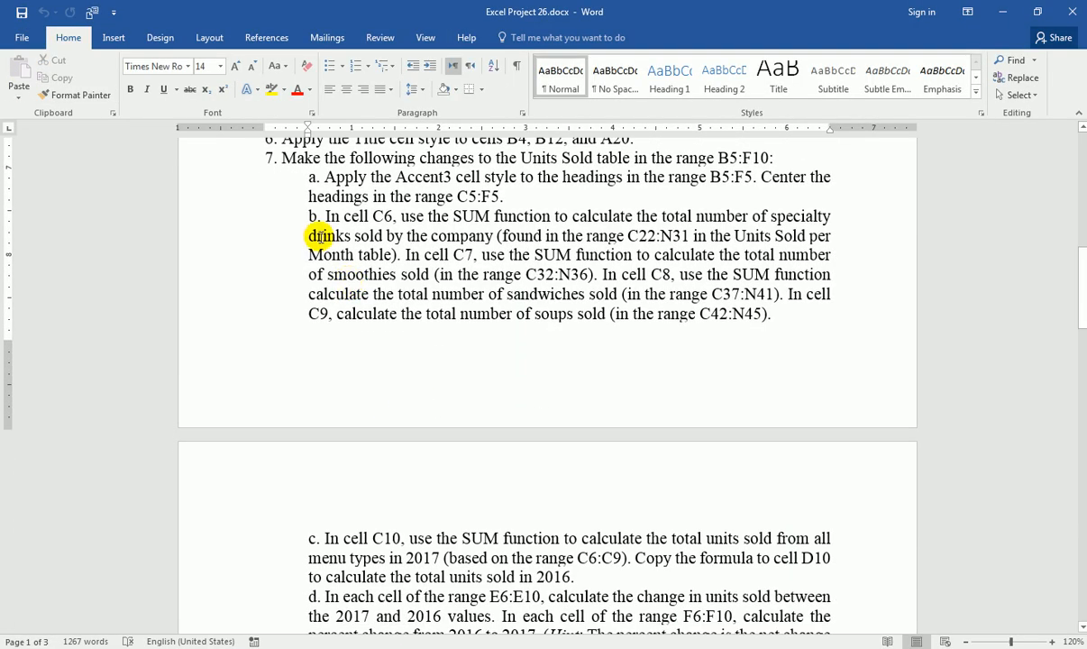
{"action": "double_click", "coordinate": [320, 235]}
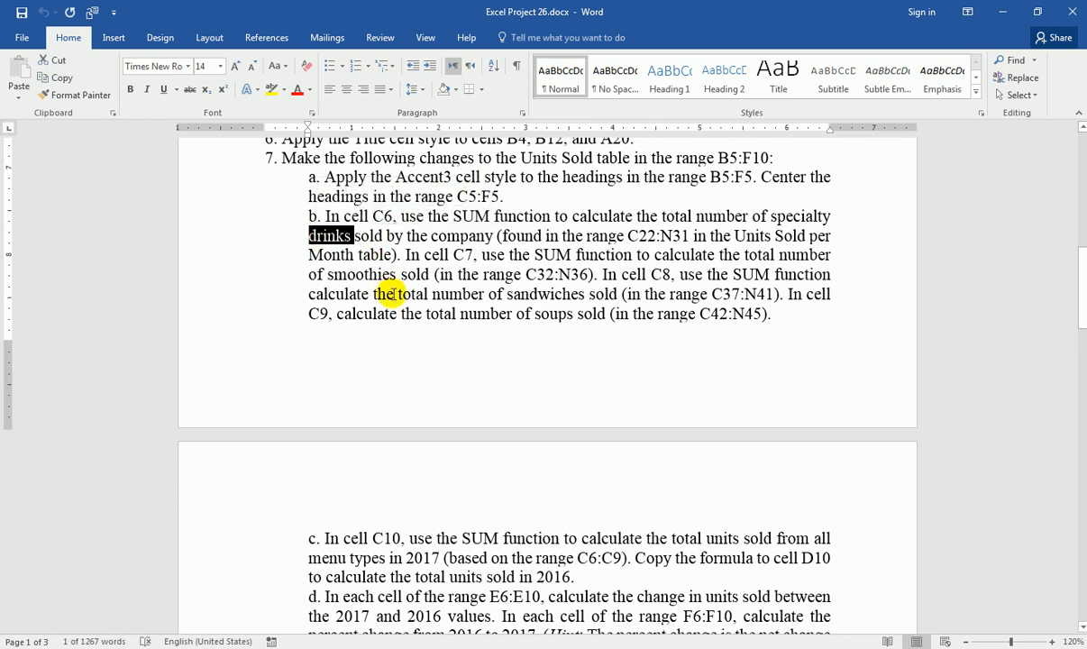
{"action": "scroll", "coordinate": [412, 320], "scroll_direction": "up", "scroll_amount": 1}
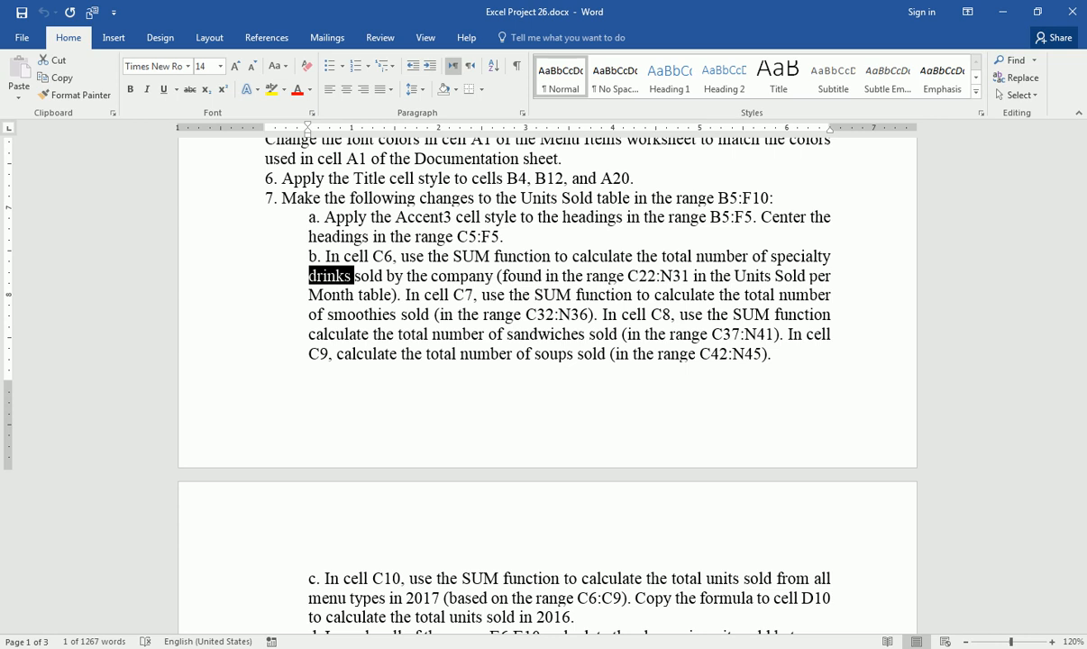
{"action": "key", "text": "alt+Tab"}
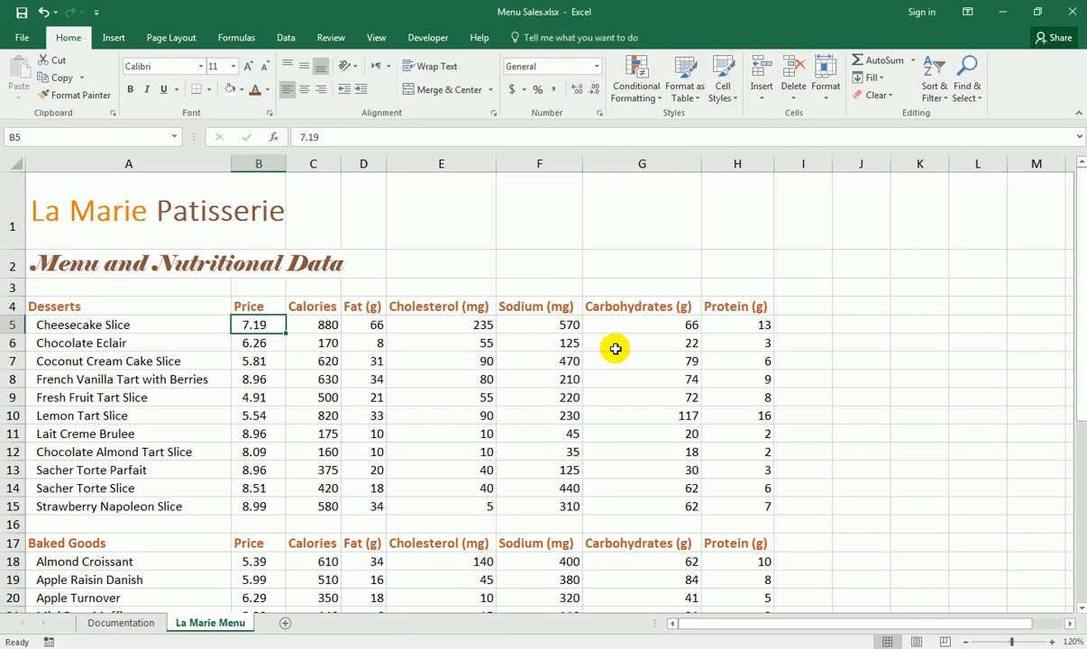
{"action": "scroll", "coordinate": [417, 400], "scroll_direction": "down", "scroll_amount": 6}
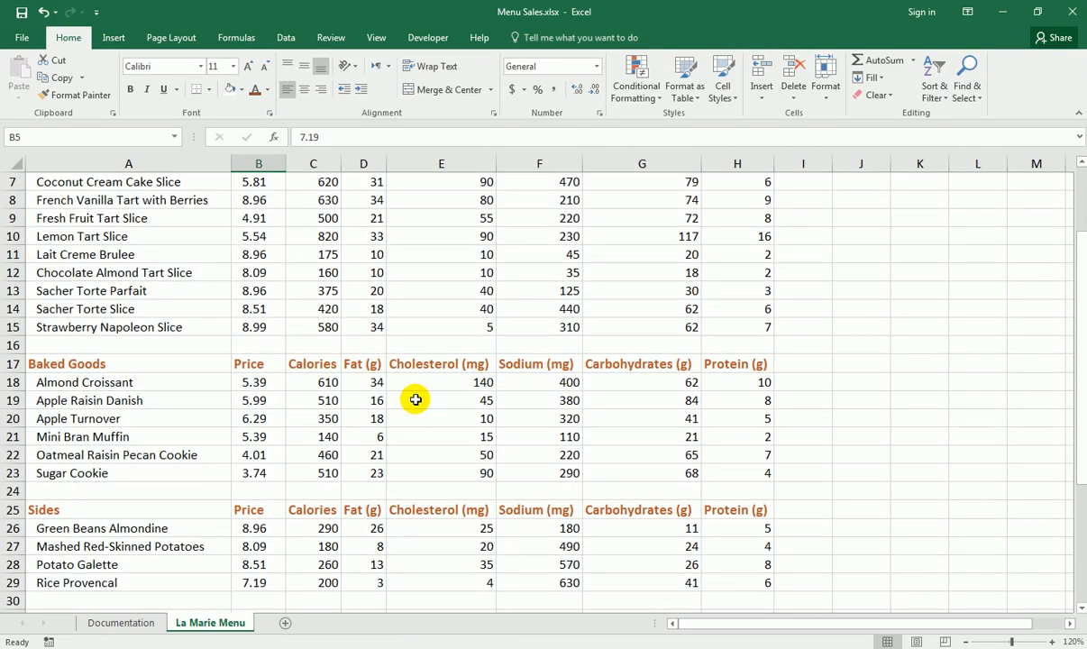
{"action": "scroll", "coordinate": [402, 403], "scroll_direction": "up", "scroll_amount": 3}
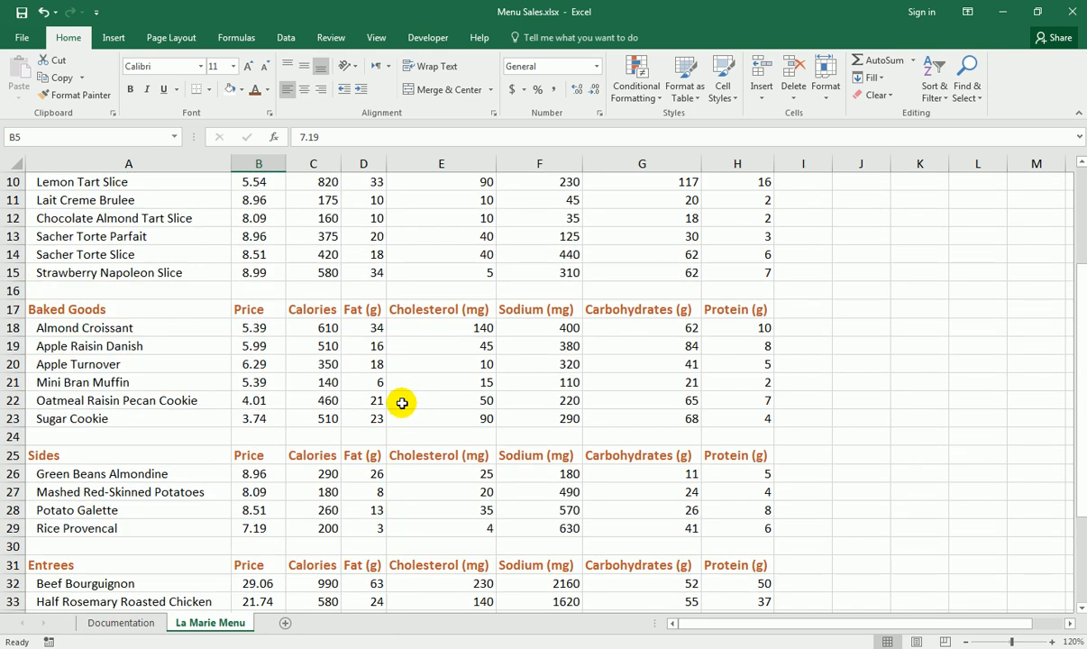
Return to the Documentation sheet, select the empty cell B9, and save the workbook
{"action": "left_click", "coordinate": [120, 622]}
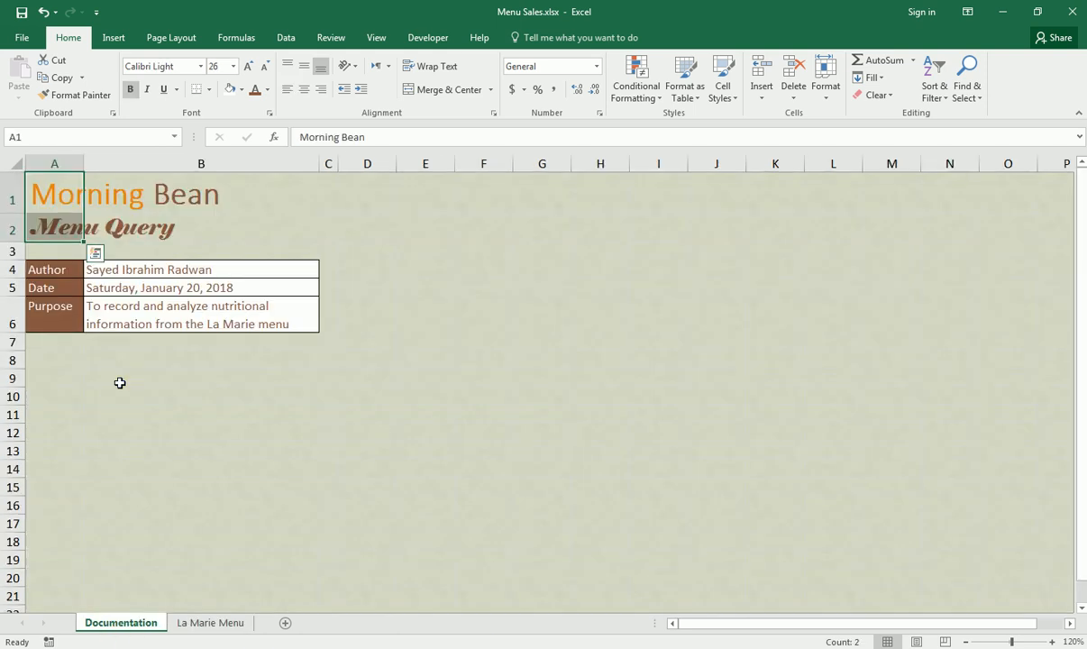
{"action": "left_click", "coordinate": [120, 383]}
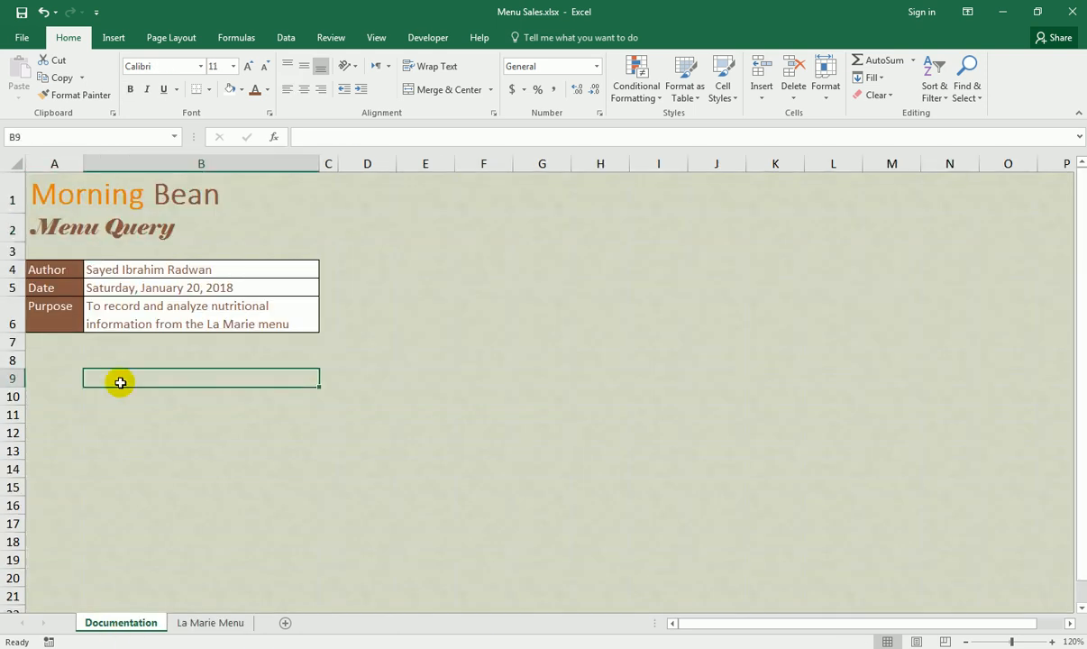
{"action": "left_click", "coordinate": [21, 12]}
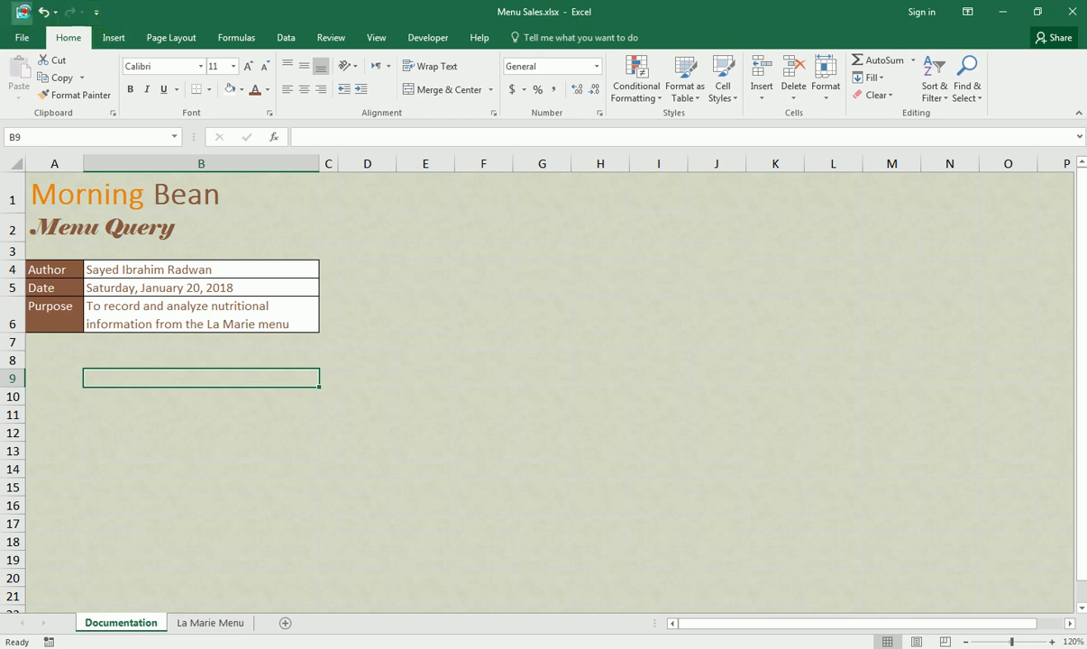